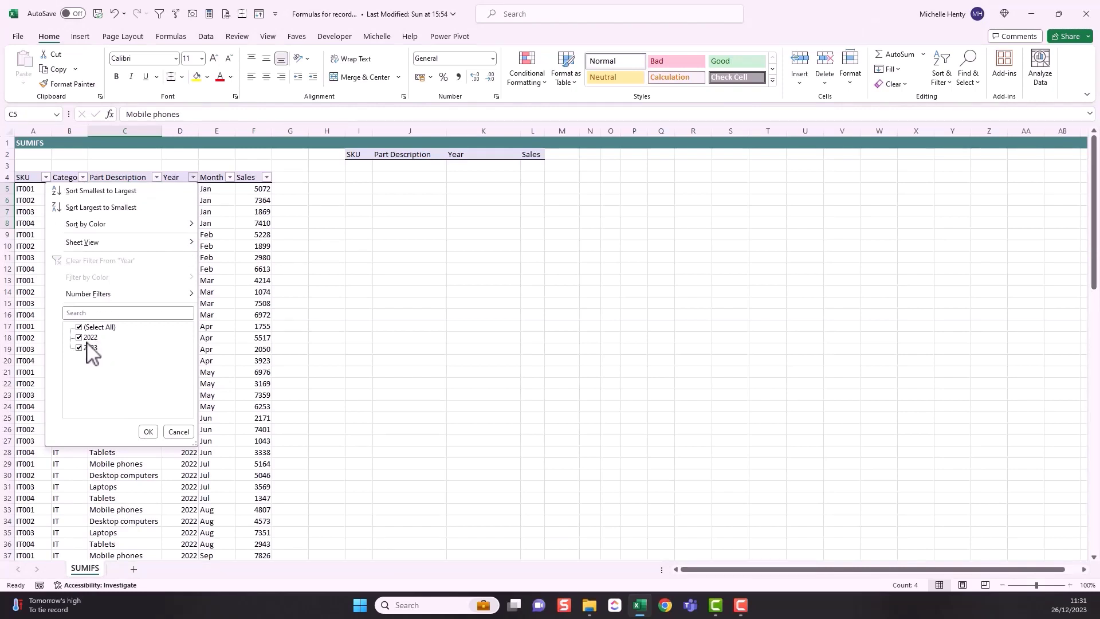
# - Close the Year filter list without changes and select the entire Sales column to check its total
pyautogui.click(179, 432)
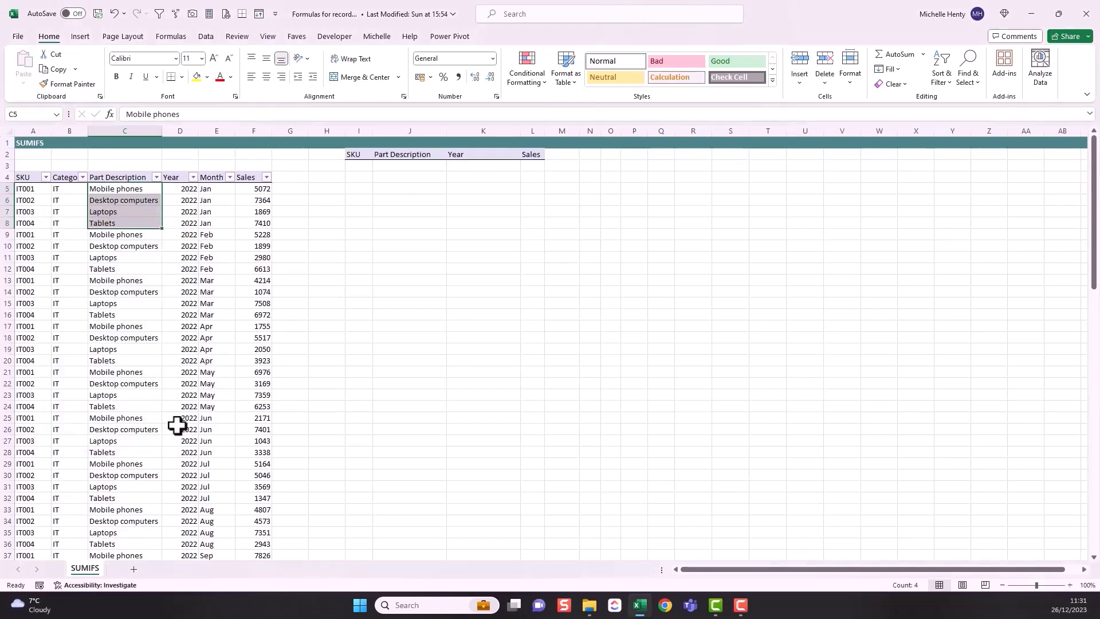
pyautogui.click(243, 194)
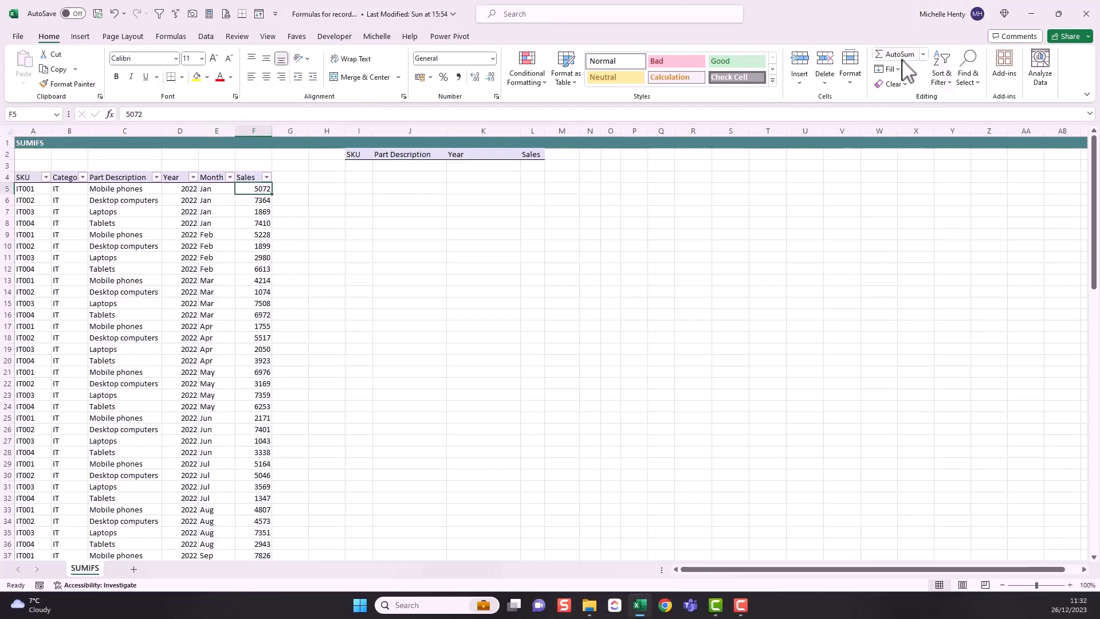
pyautogui.click(259, 130)
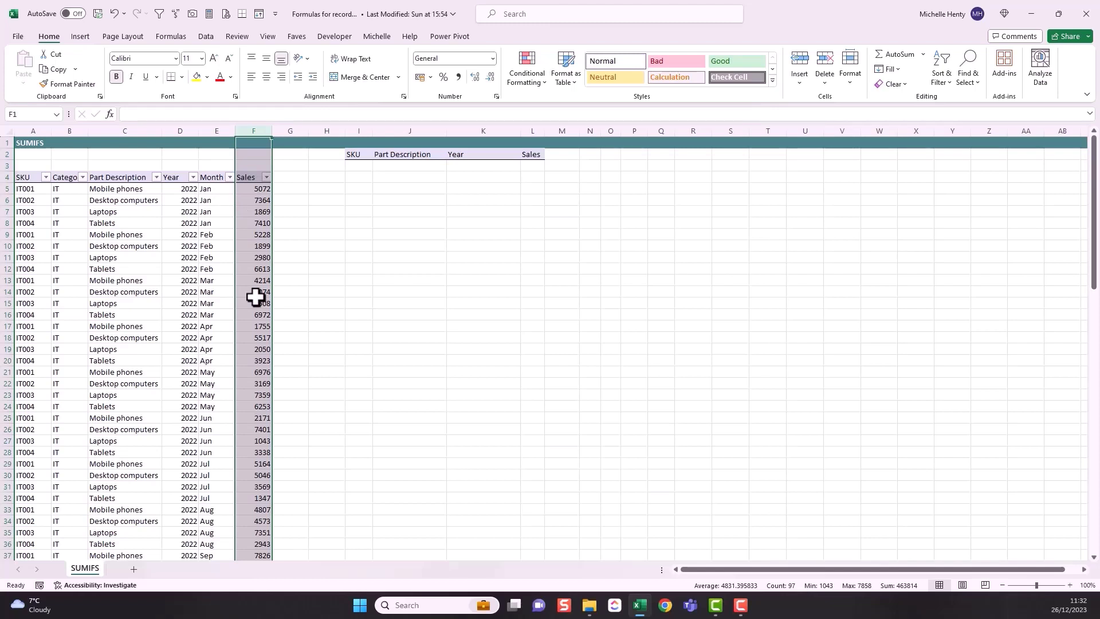
# - Start a SUMIFS formula in L3 with the absolute Sales range $F$5:$F$100 as the sum range
pyautogui.click(476, 166)
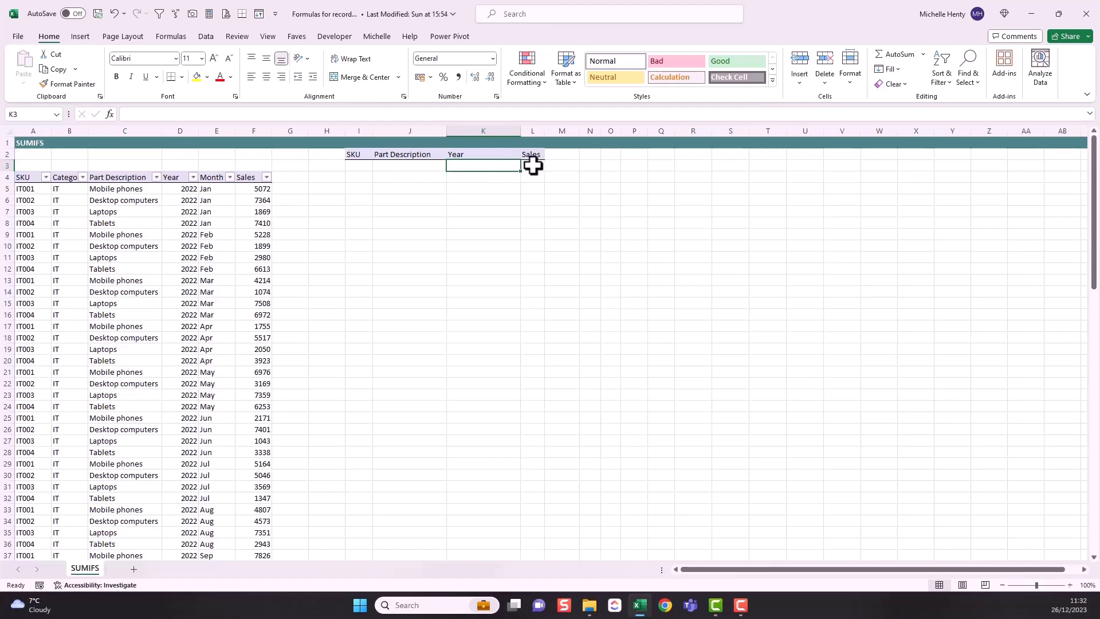
pyautogui.click(533, 166)
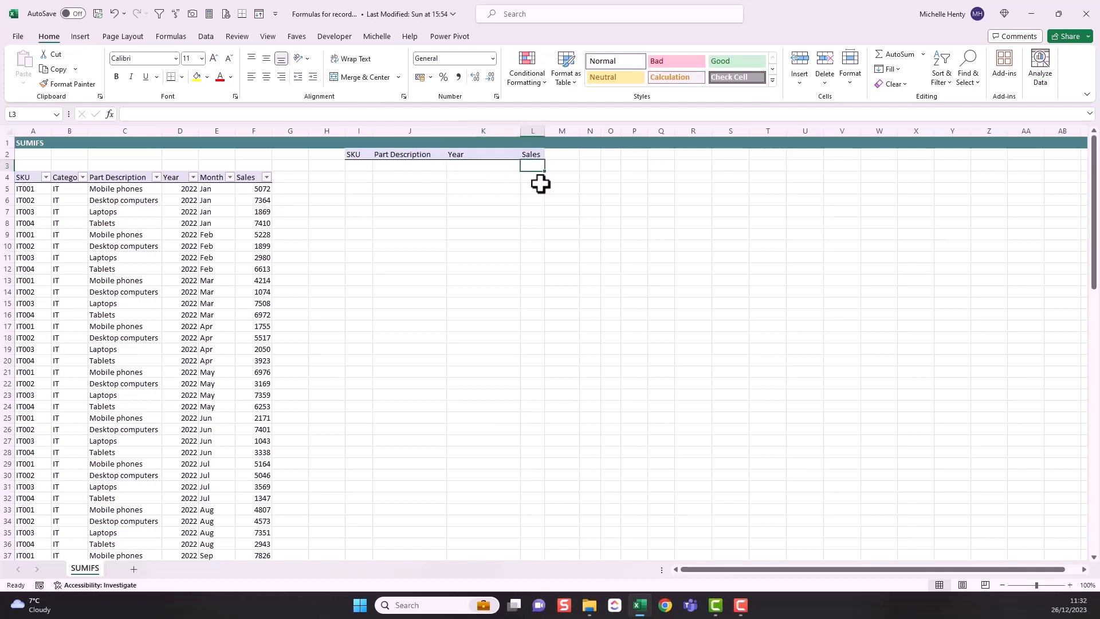
pyautogui.write('=sumif')
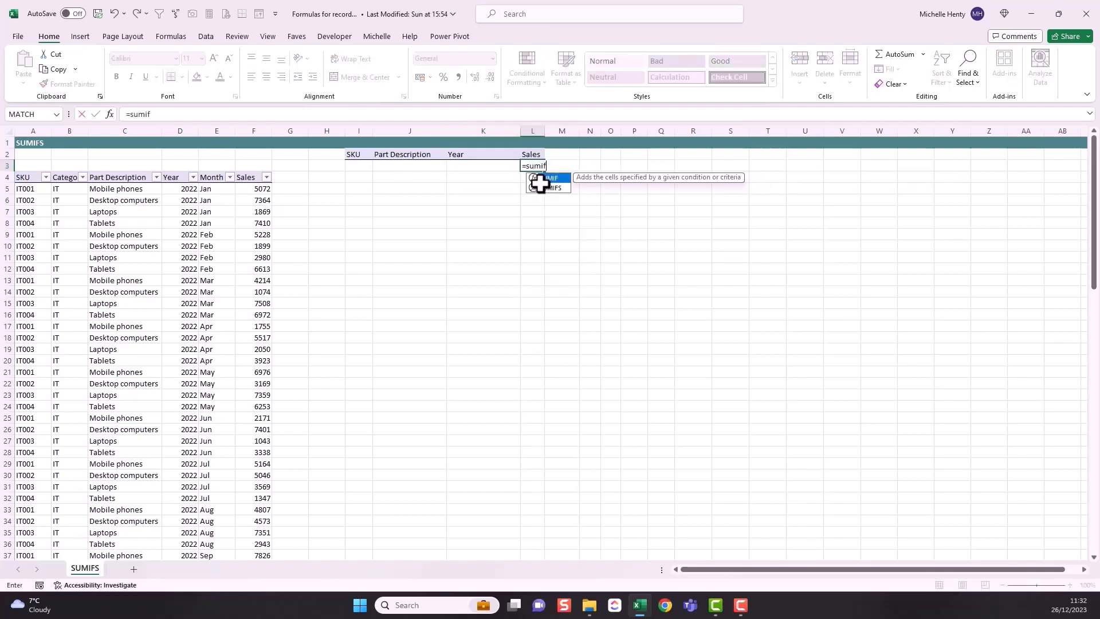
pyautogui.write('s(')
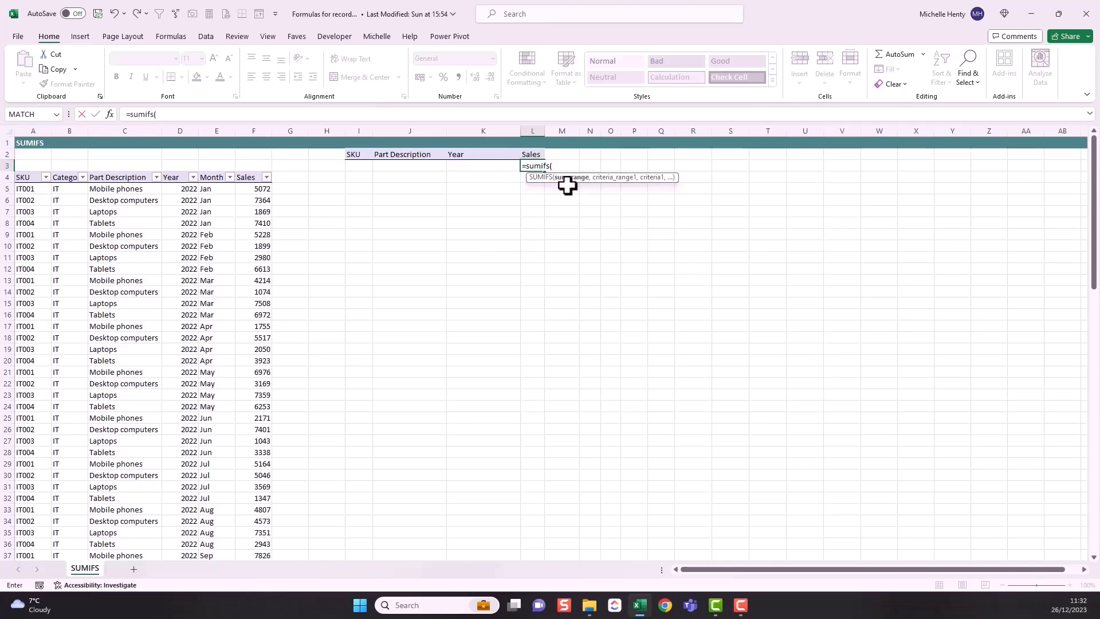
pyautogui.click(248, 189)
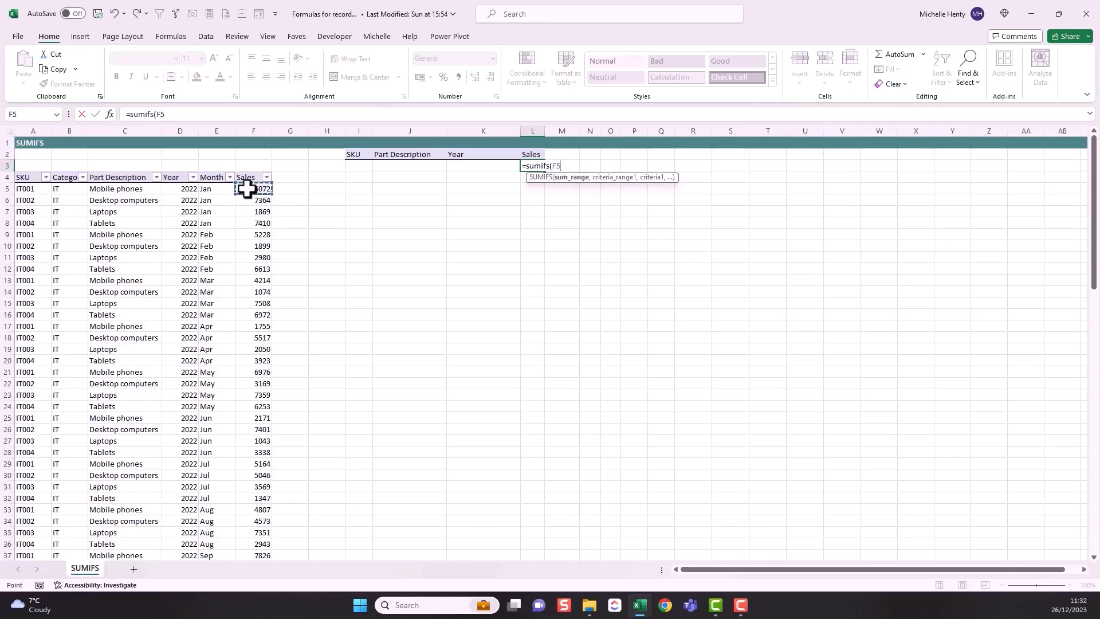
pyautogui.hotkey('ctrl', 'shift', 'Down')
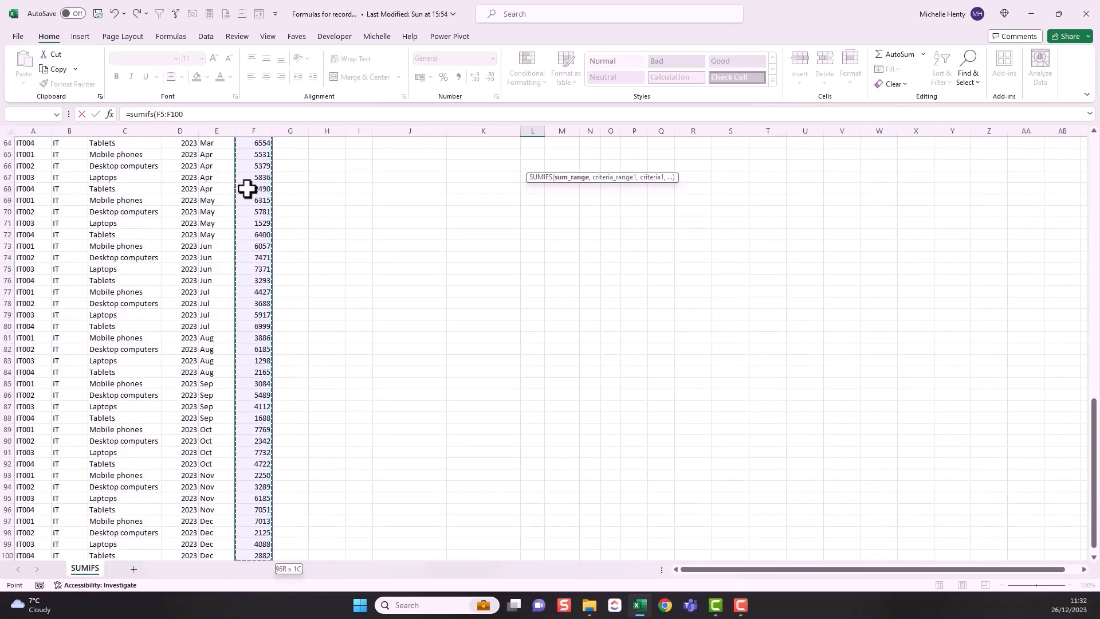
pyautogui.press('F4')
pyautogui.scroll(20, 248, 189)
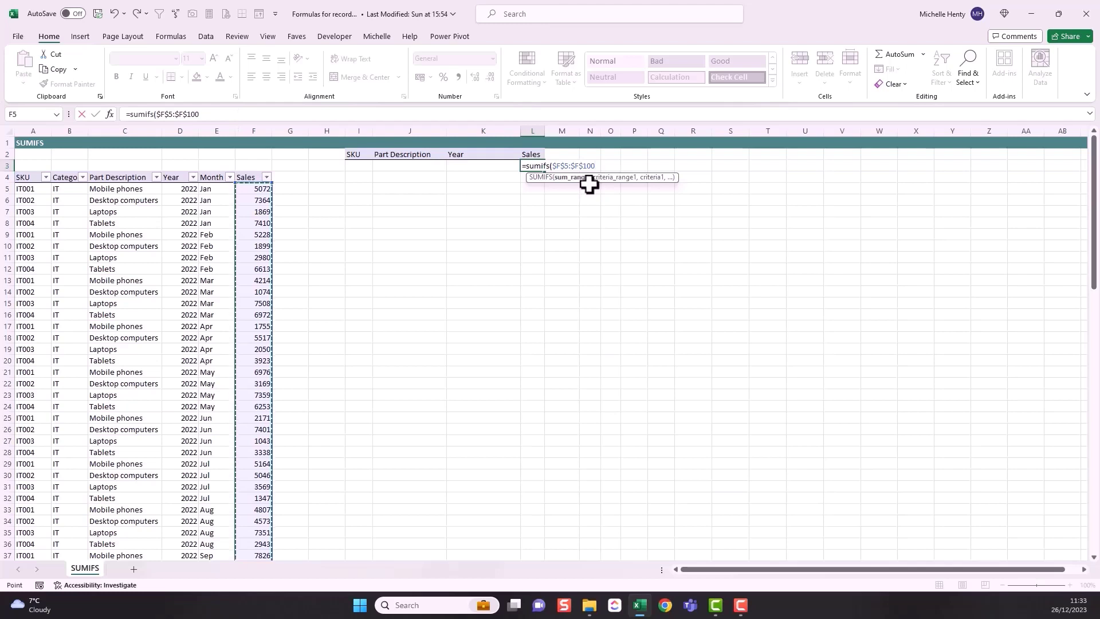
pyautogui.click(219, 114)
pyautogui.write(',')
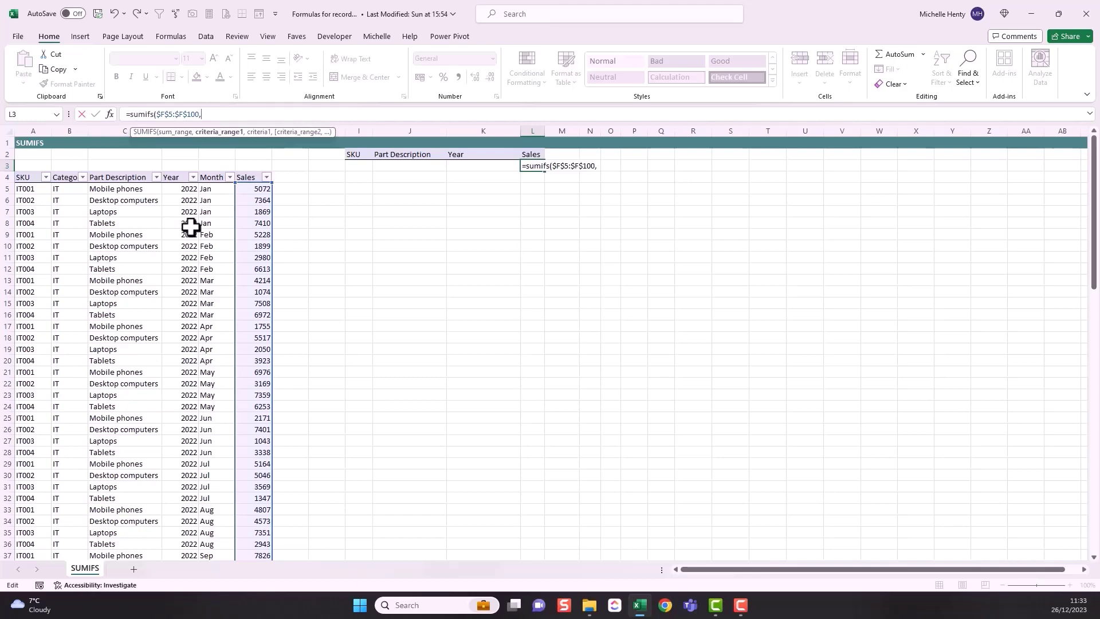
# - Add the absolute Year range $D$5:$D$100 with the criterion "2022" and complete the SUMIFS formula
pyautogui.click(181, 189)
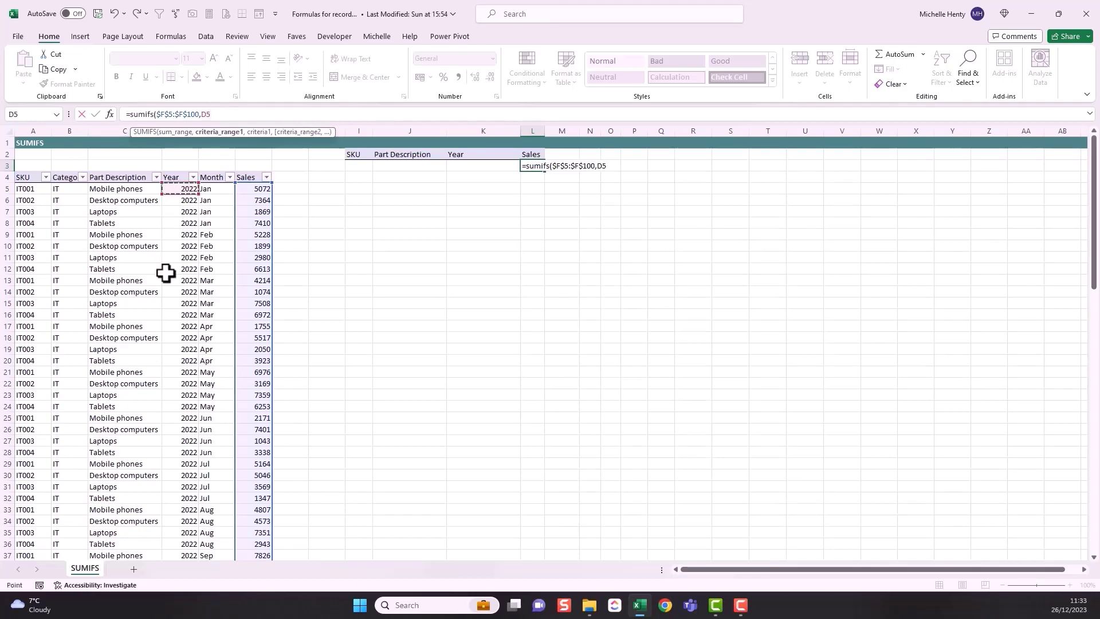
pyautogui.hotkey('ctrl', 'shift', 'Down')
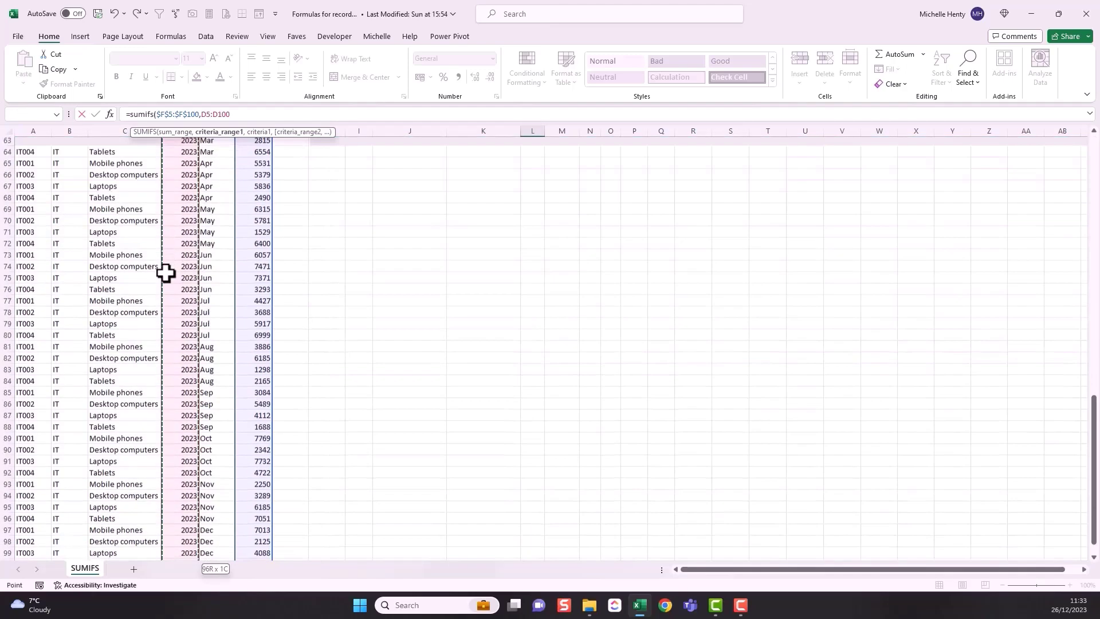
pyautogui.press('F4')
pyautogui.write(',"2022')
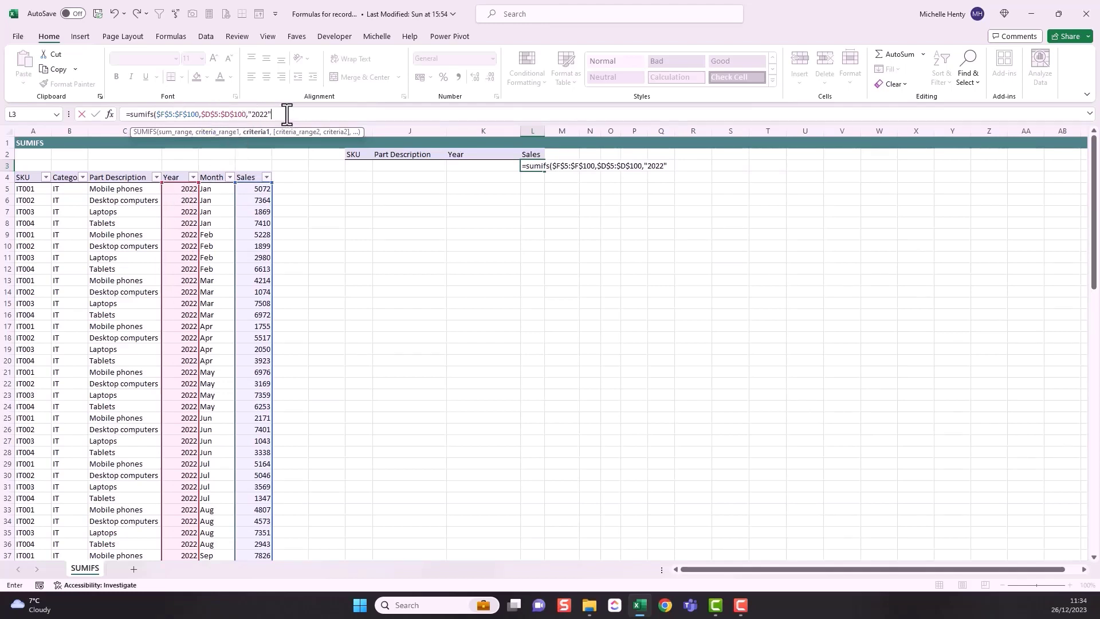
pyautogui.hotkey('ctrl', 'Return')
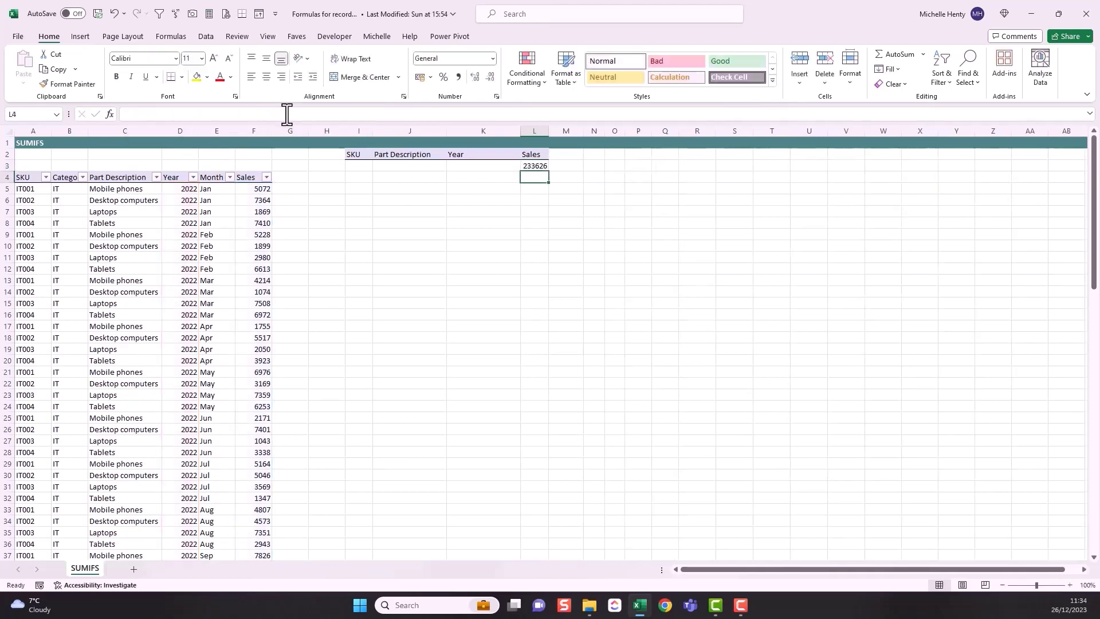
# - Filter the Year column to 2022 only and select the entire Sales column to check its total
pyautogui.click(193, 177)
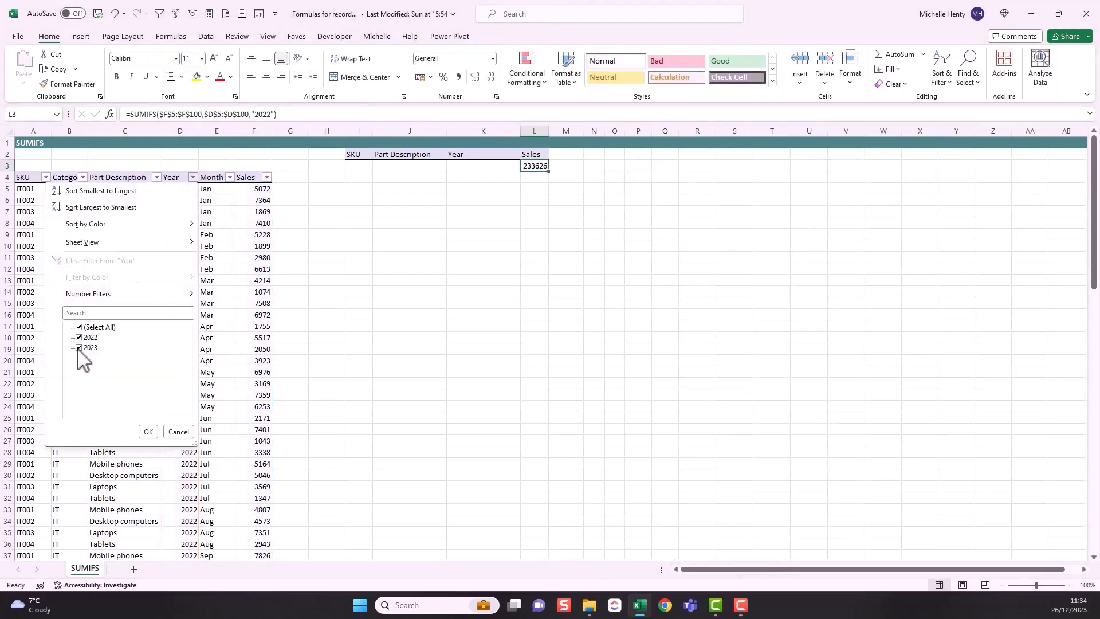
pyautogui.click(147, 433)
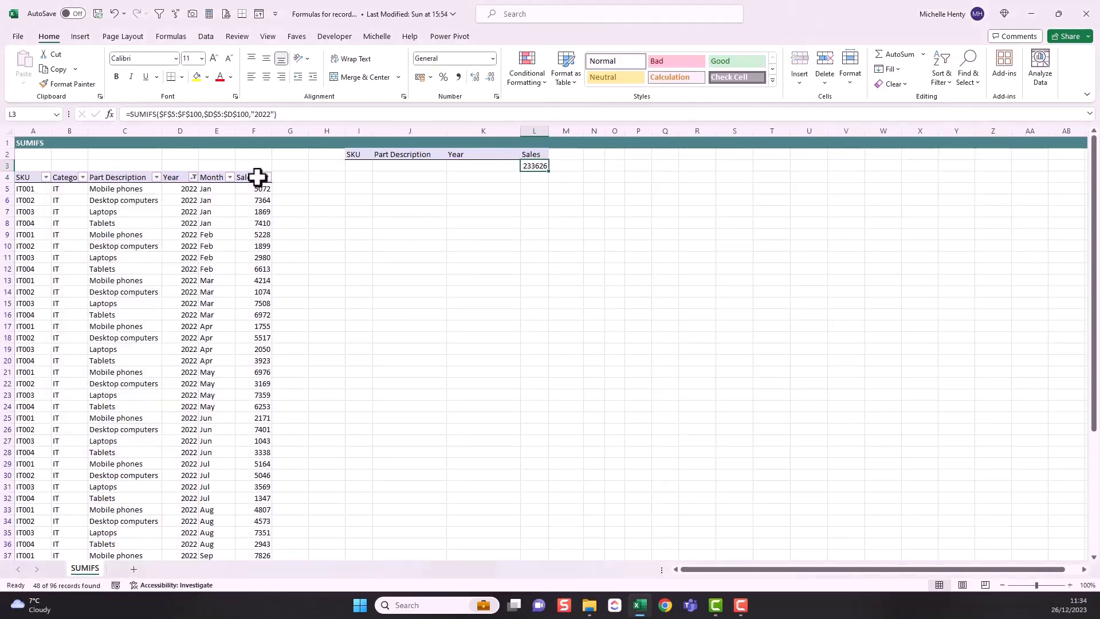
pyautogui.click(254, 131)
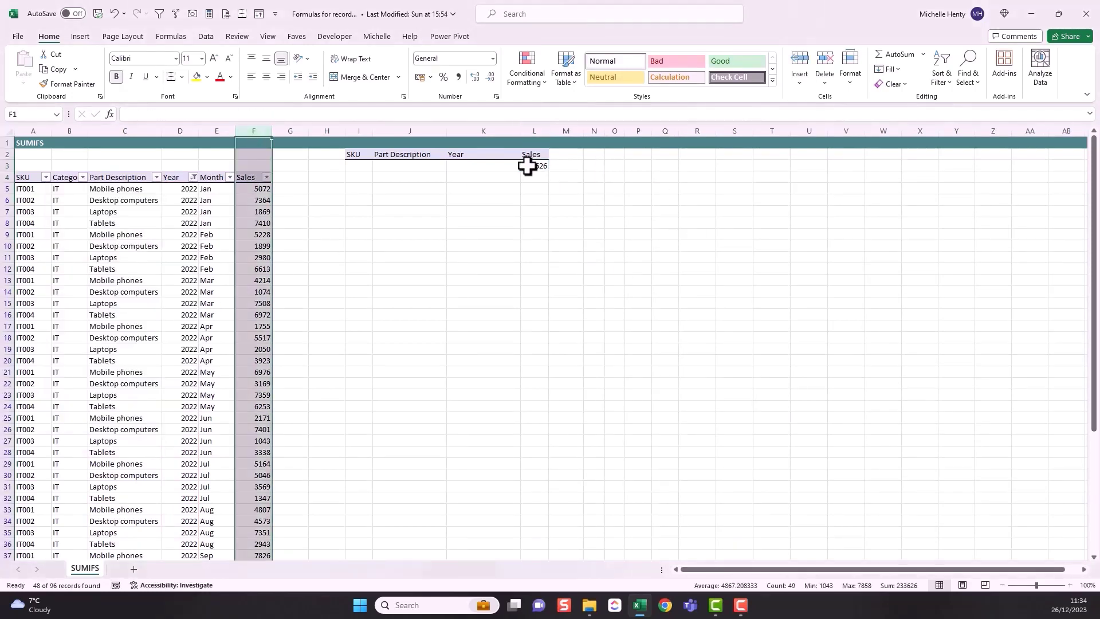
# - Clear the Year filter by switching the table's filters off and on again
pyautogui.click(174, 189)
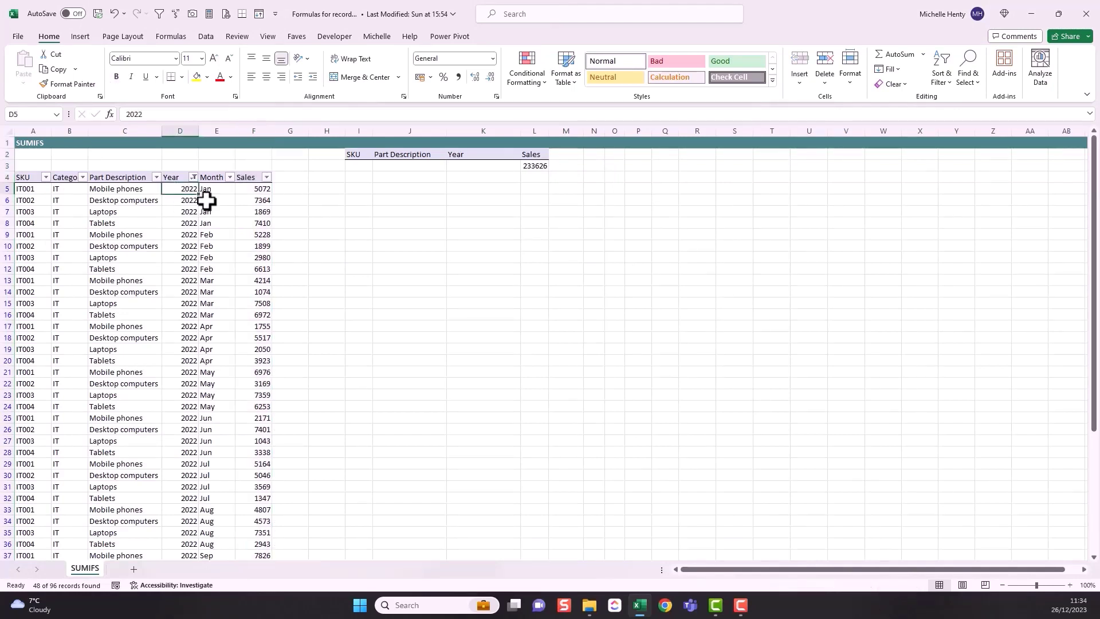
pyautogui.hotkey('ctrl', 'shift', 'l')
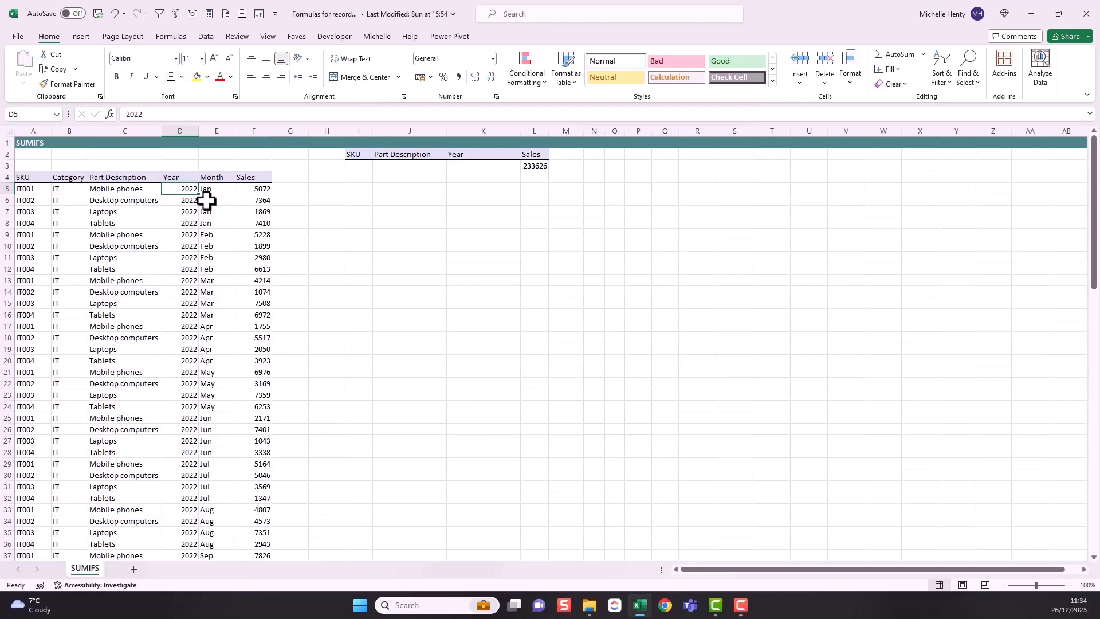
pyautogui.hotkey('ctrl', 'shift', 'l')
pyautogui.click(949, 84)
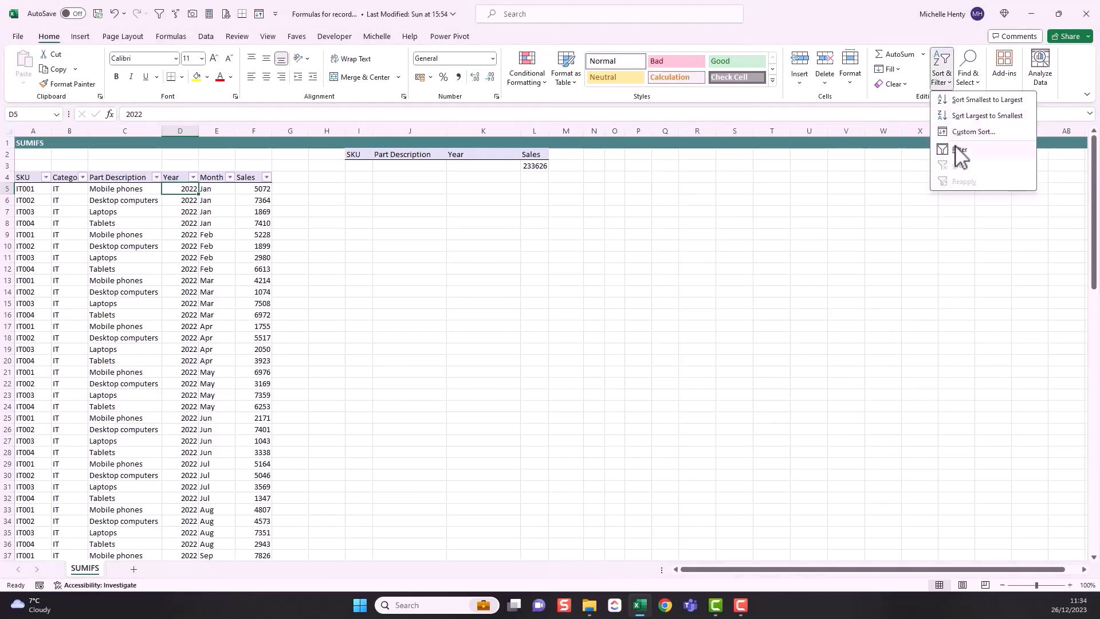
pyautogui.click(481, 167)
# - Enter 2022 as the year in K3 of the summary row
pyautogui.click(531, 170)
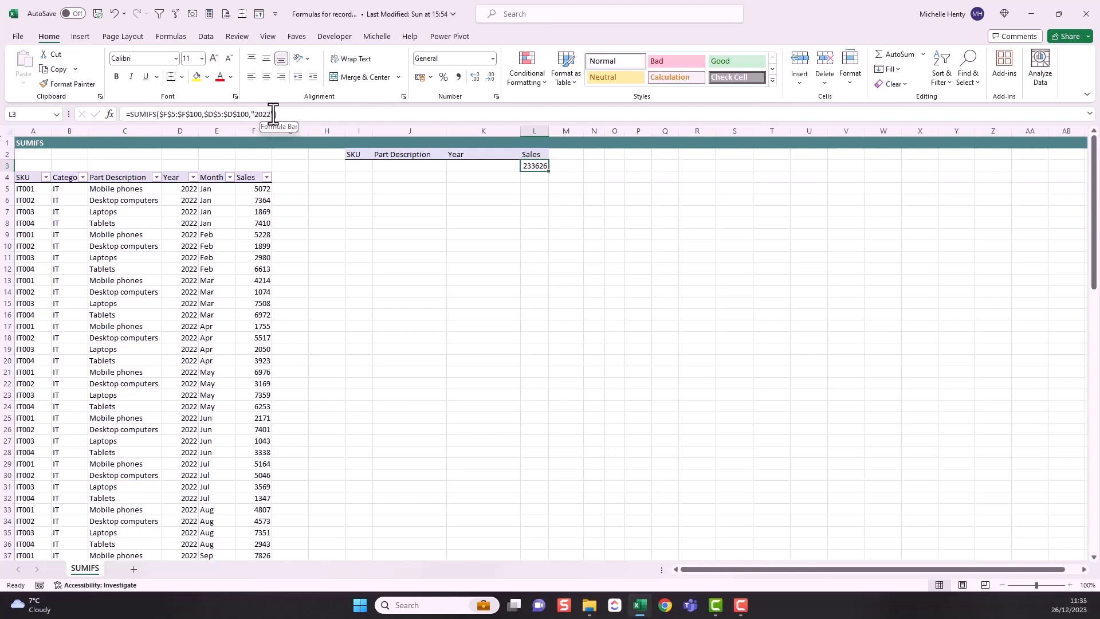
pyautogui.click(451, 165)
pyautogui.write('20')
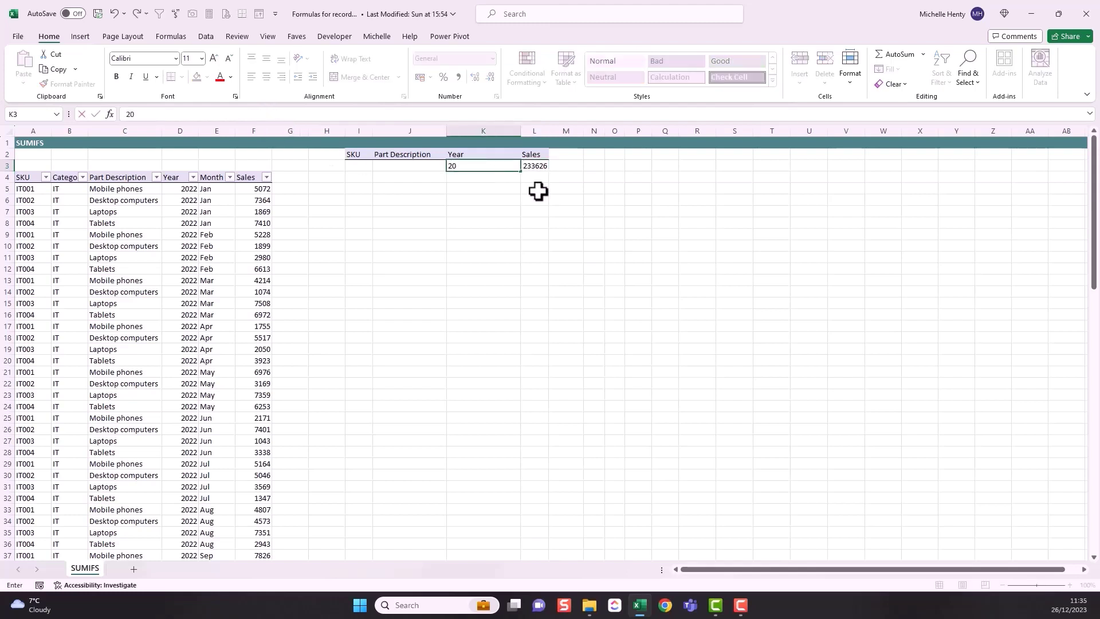
pyautogui.write('22')
# - Replace the hard-coded "2022" criterion in the L3 SUMIFS formula with a reference to K3
pyautogui.click(534, 165)
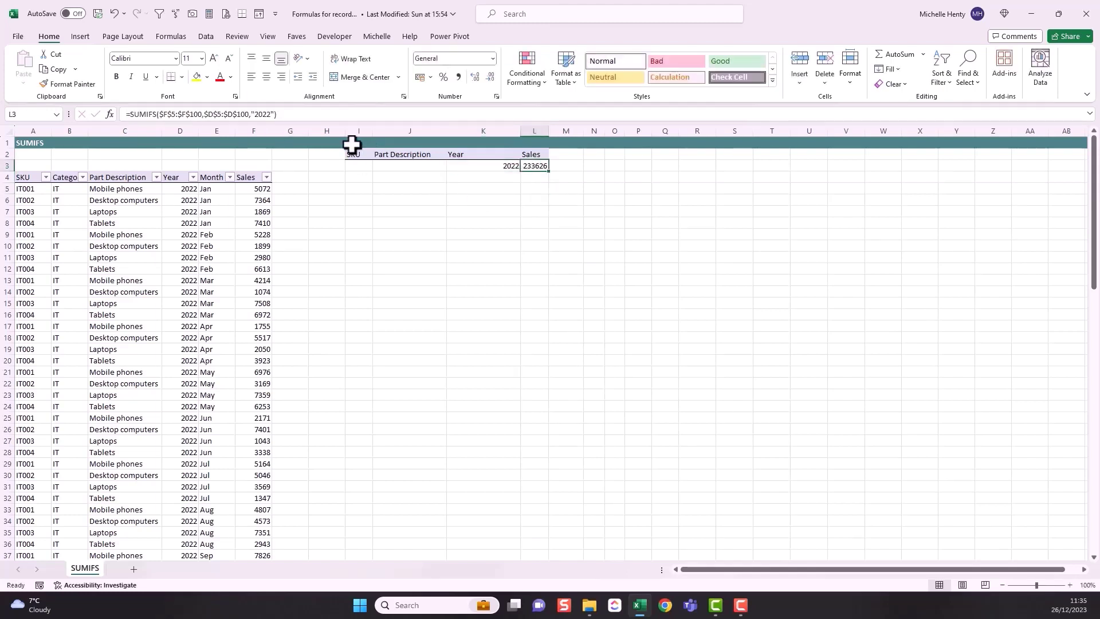
pyautogui.moveTo(251, 114); pyautogui.dragTo(269, 114)
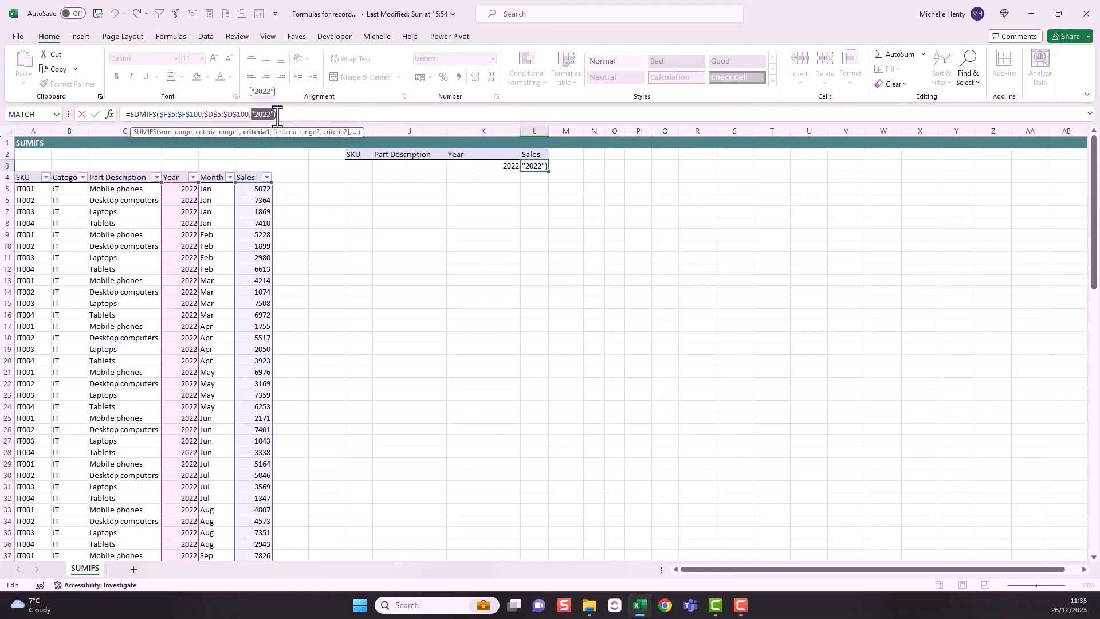
pyautogui.click(474, 166)
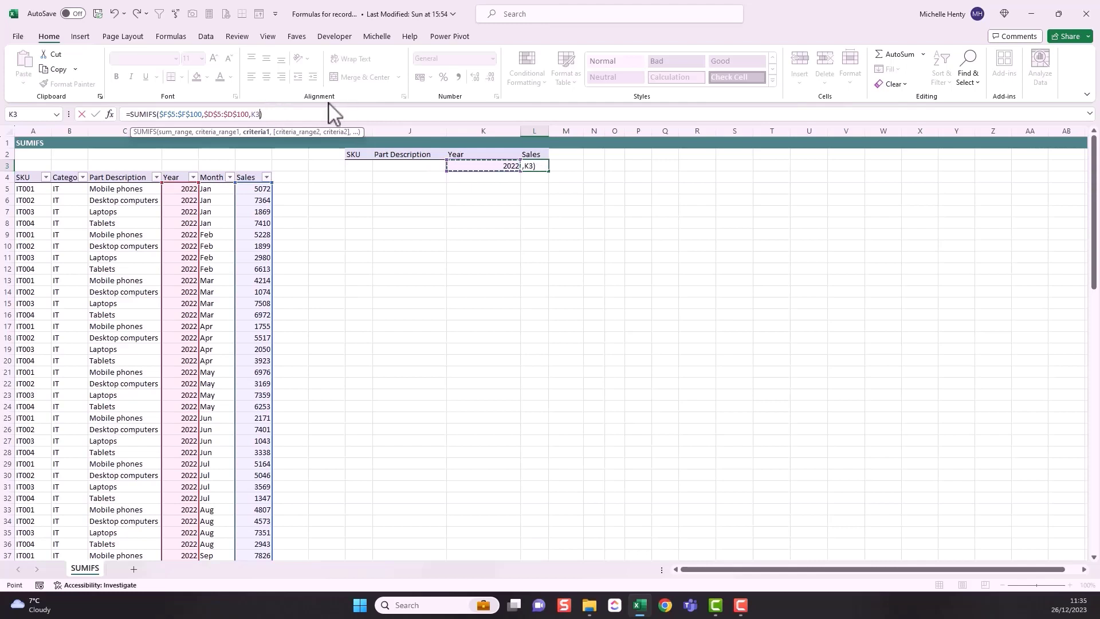
pyautogui.press('Return')
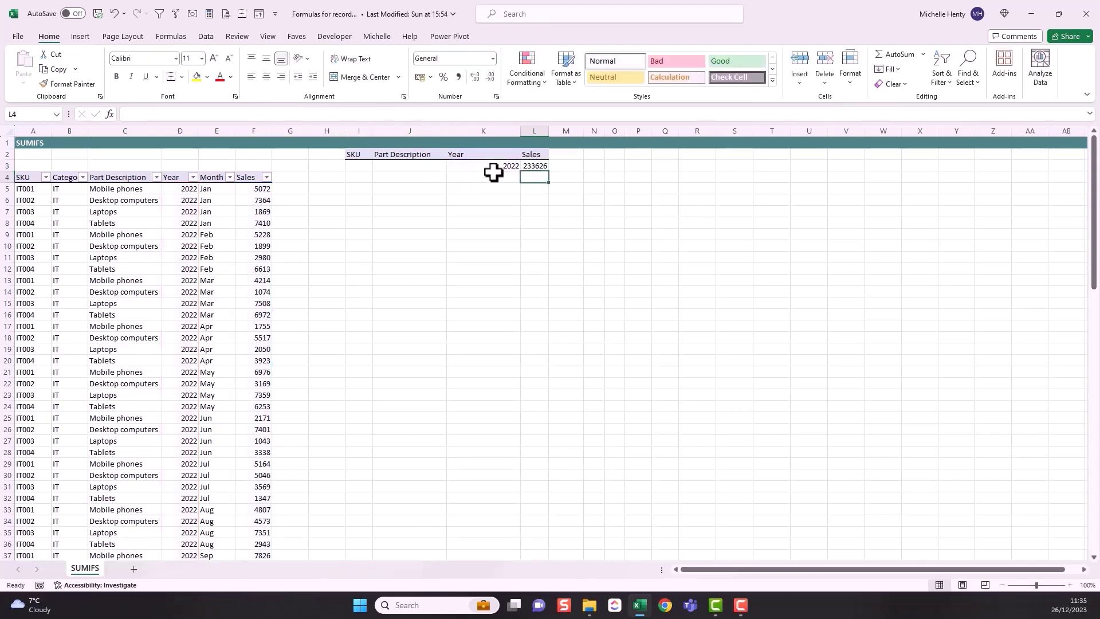
# - Set the year in K3 to 2023 and select the Sales result in L3
pyautogui.click(493, 166)
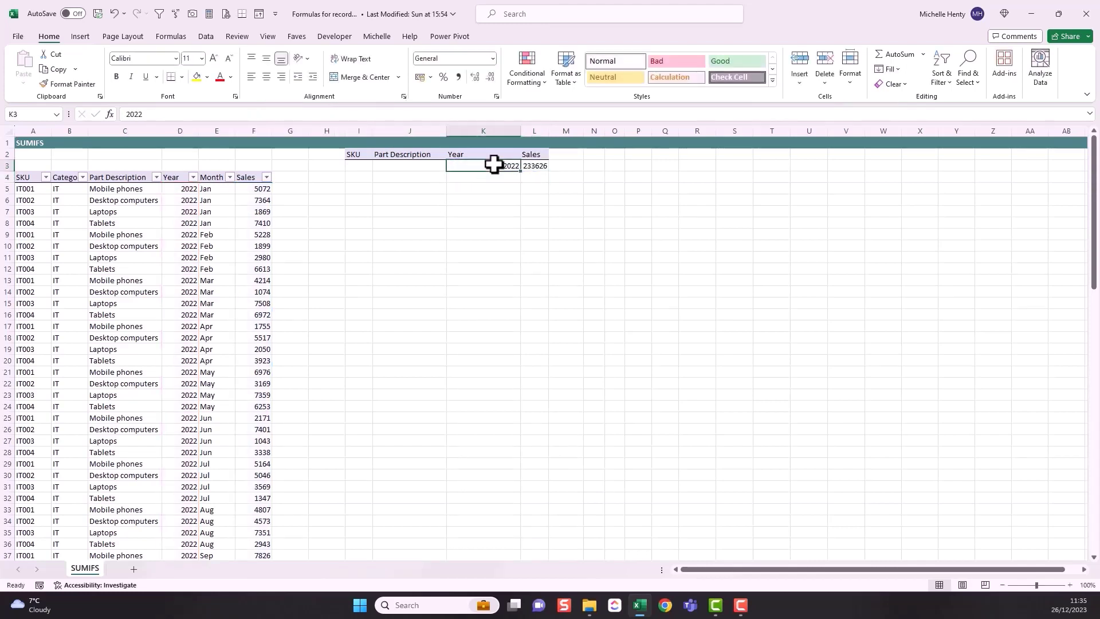
pyautogui.click(141, 114)
pyautogui.press('Return')
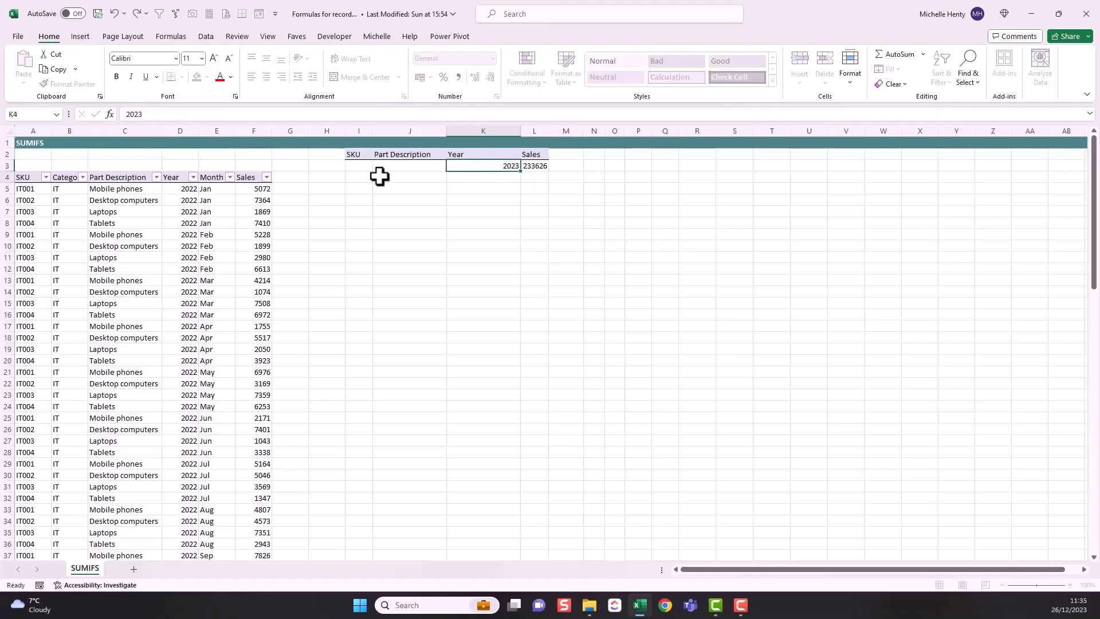
pyautogui.click(540, 166)
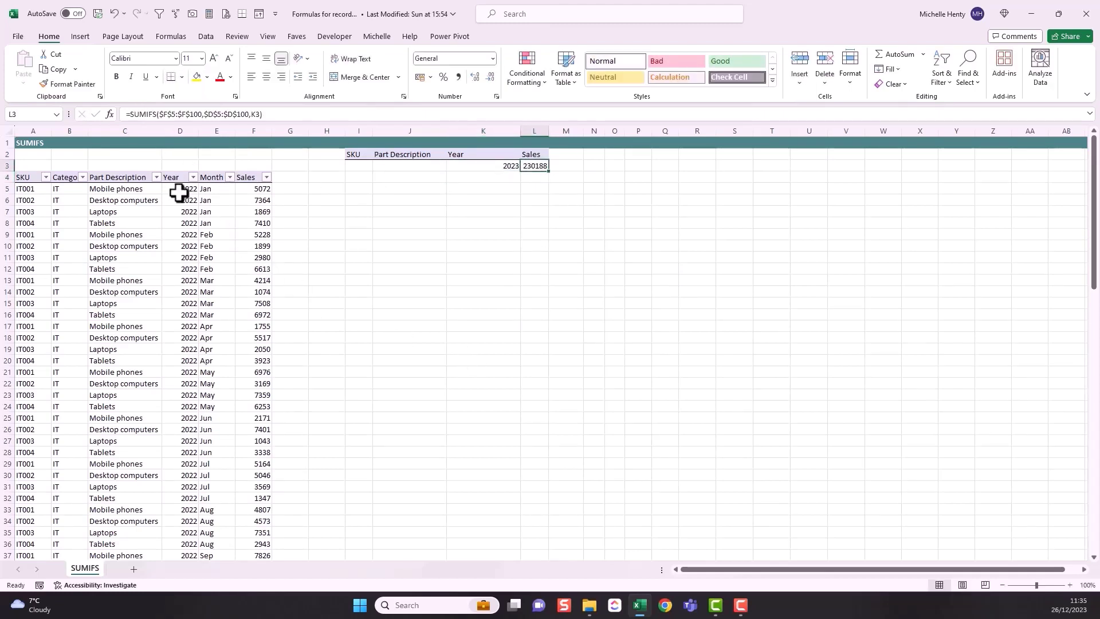
# - Filter the Year column to 2023 only and select the entire Sales column to check its total
pyautogui.click(193, 176)
pyautogui.click(78, 327)
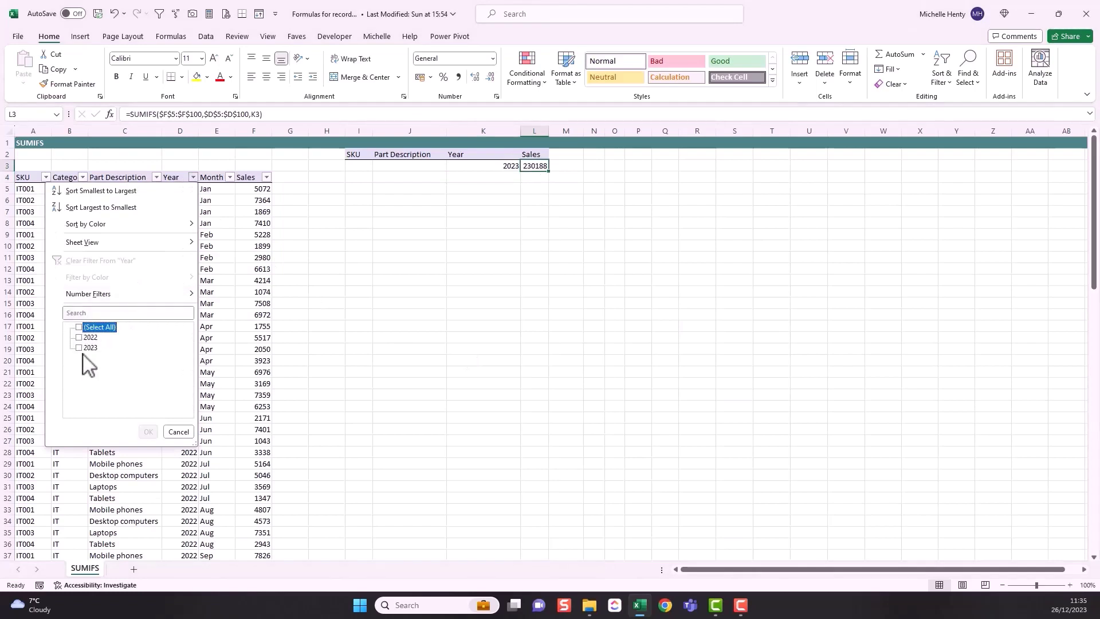
pyautogui.click(79, 348)
pyautogui.click(148, 431)
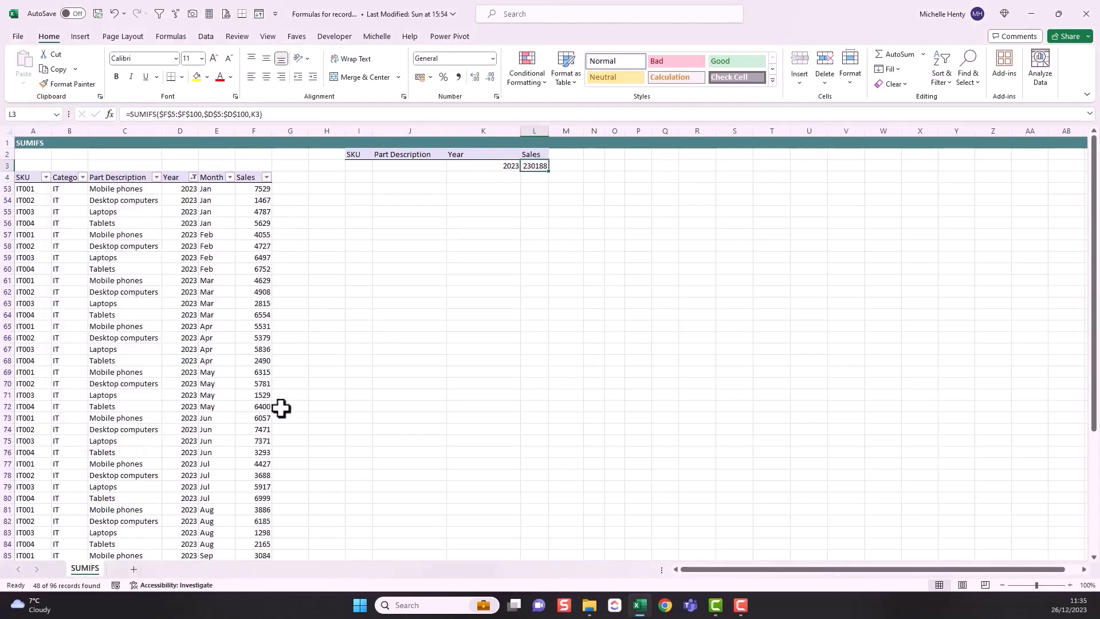
pyautogui.click(253, 130)
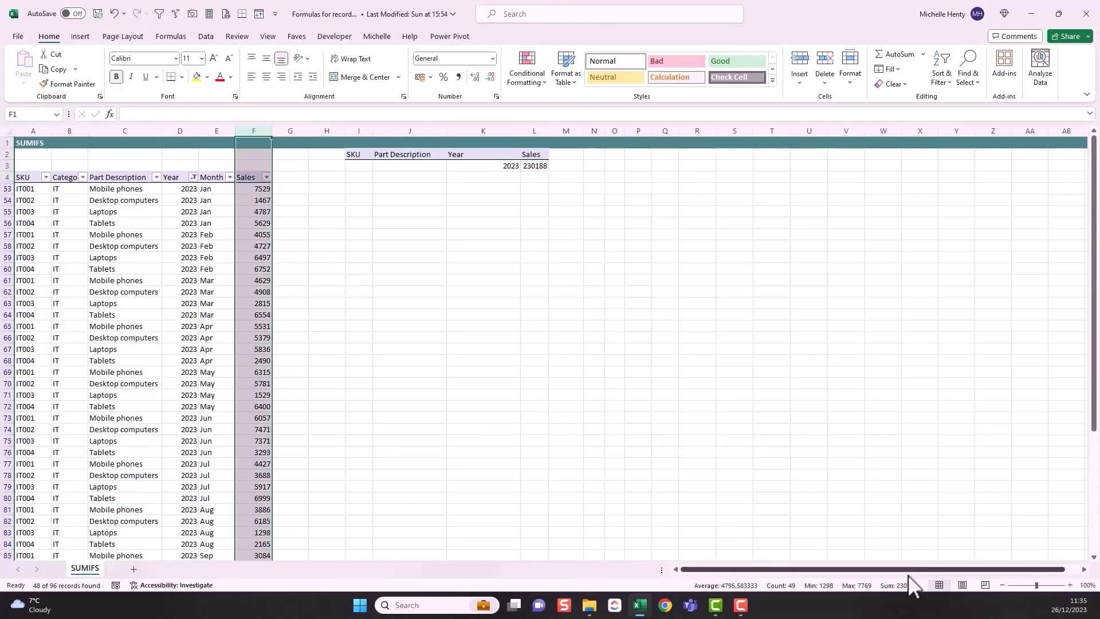
# - Undo the 2023 filter on the Year column and set the year in K3 to 2022
pyautogui.click(530, 166)
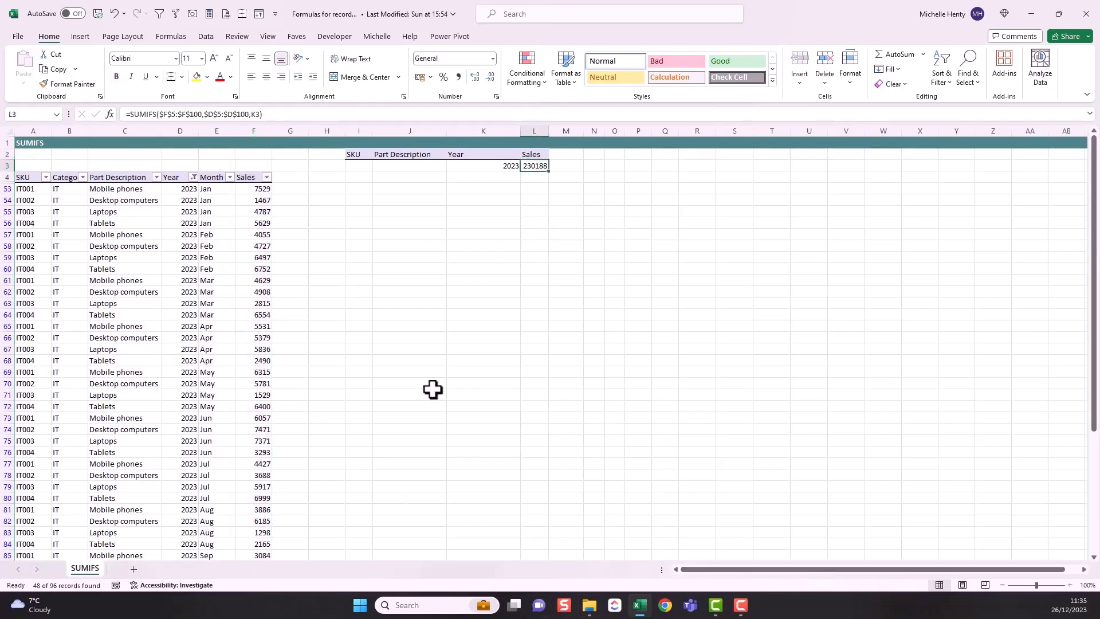
pyautogui.hotkey('ctrl', 'z')
pyautogui.moveTo(138, 116); pyautogui.dragTo(142, 116)
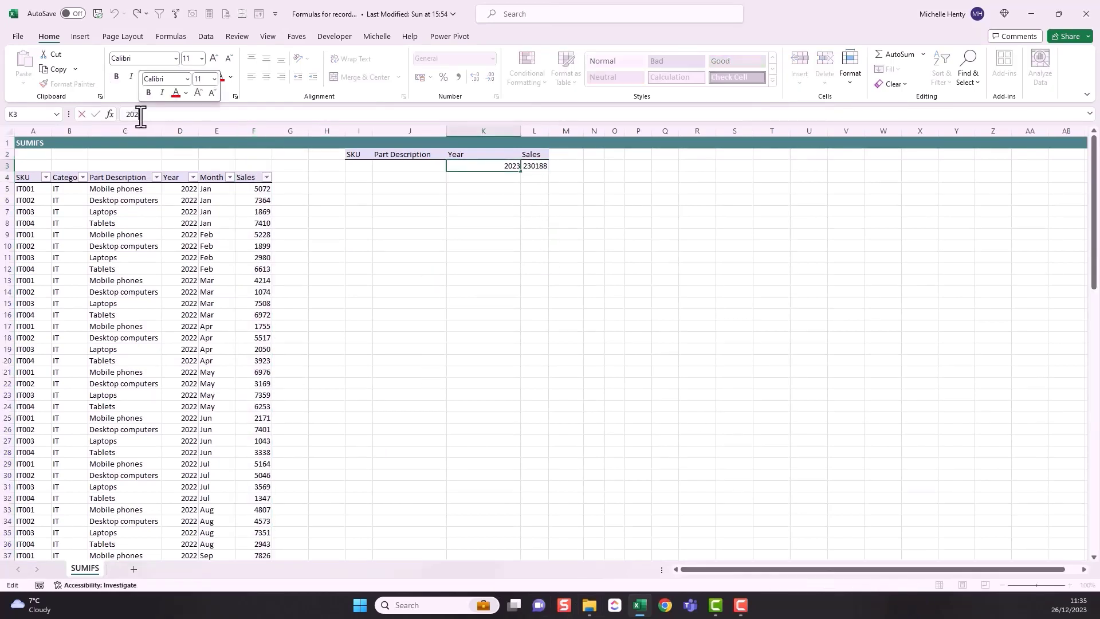
pyautogui.write('2')
# - Enter 2023 in K4 and fill the SUMIFS formula from L3 down to L4
pyautogui.click(492, 175)
pyautogui.write('202')
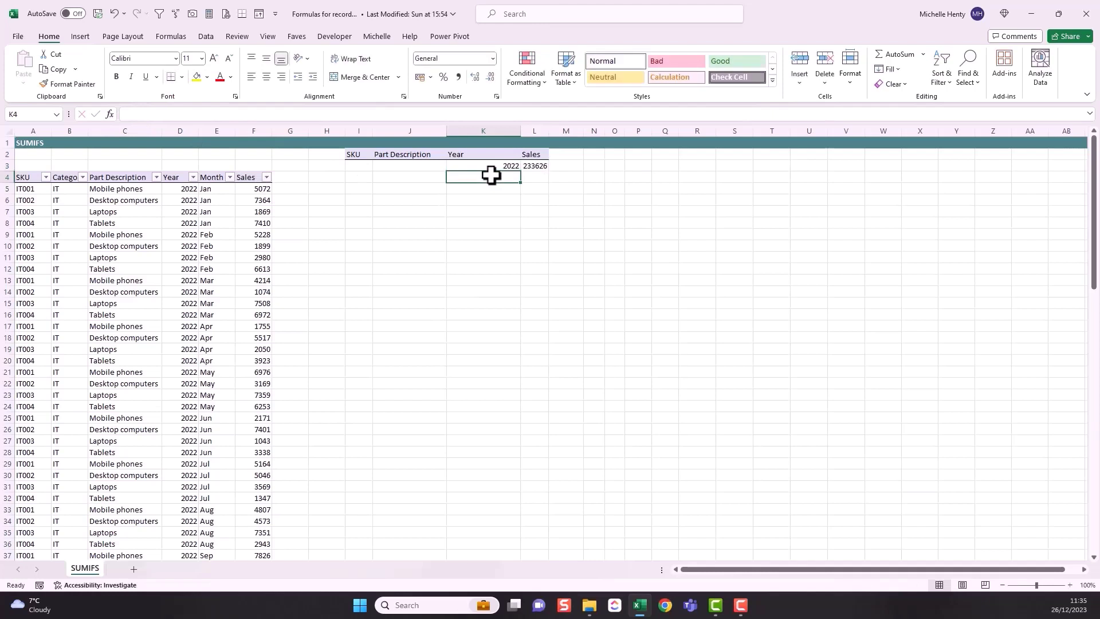
pyautogui.press('Return')
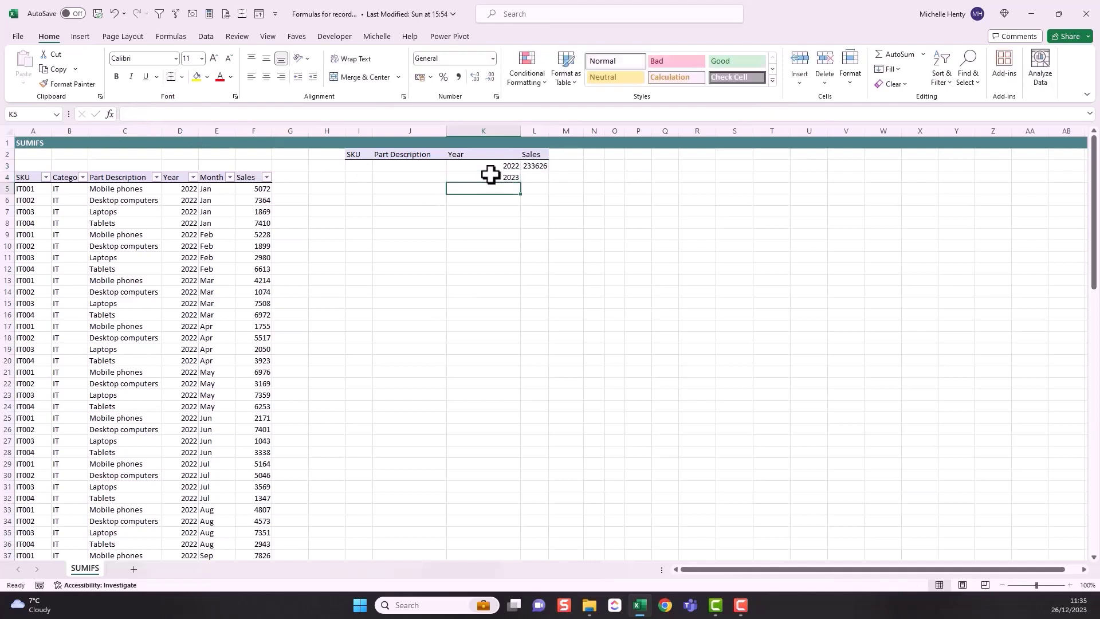
pyautogui.click(535, 166)
pyautogui.moveTo(548, 171); pyautogui.dragTo(549, 182)
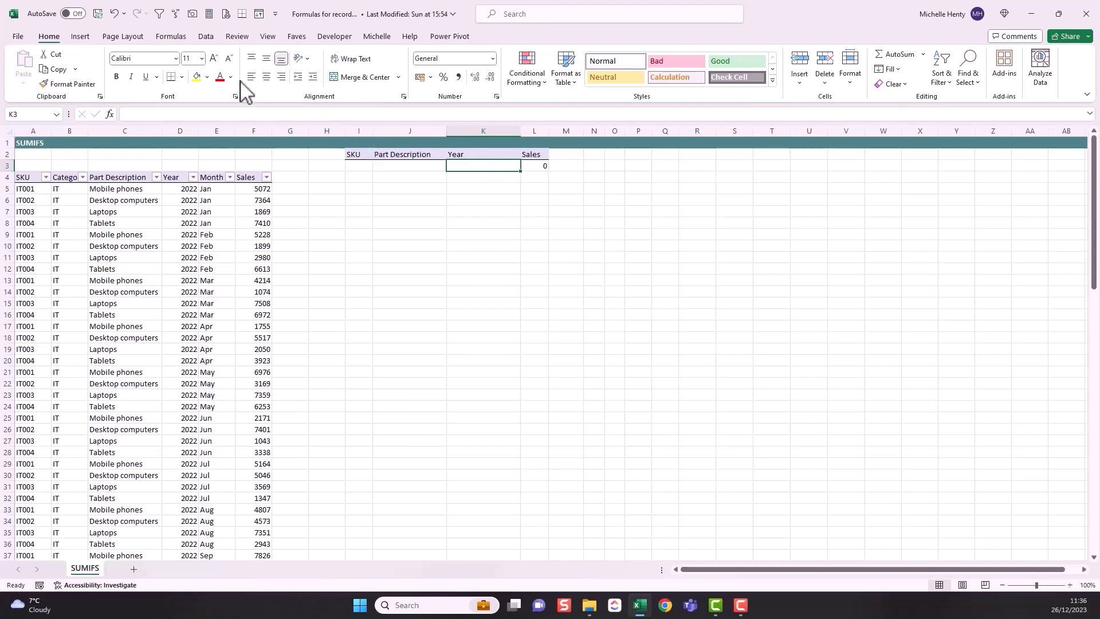
# - Add a data validation list with the source 2022,2023 to K3 and choose 2022 from it
pyautogui.click(205, 36)
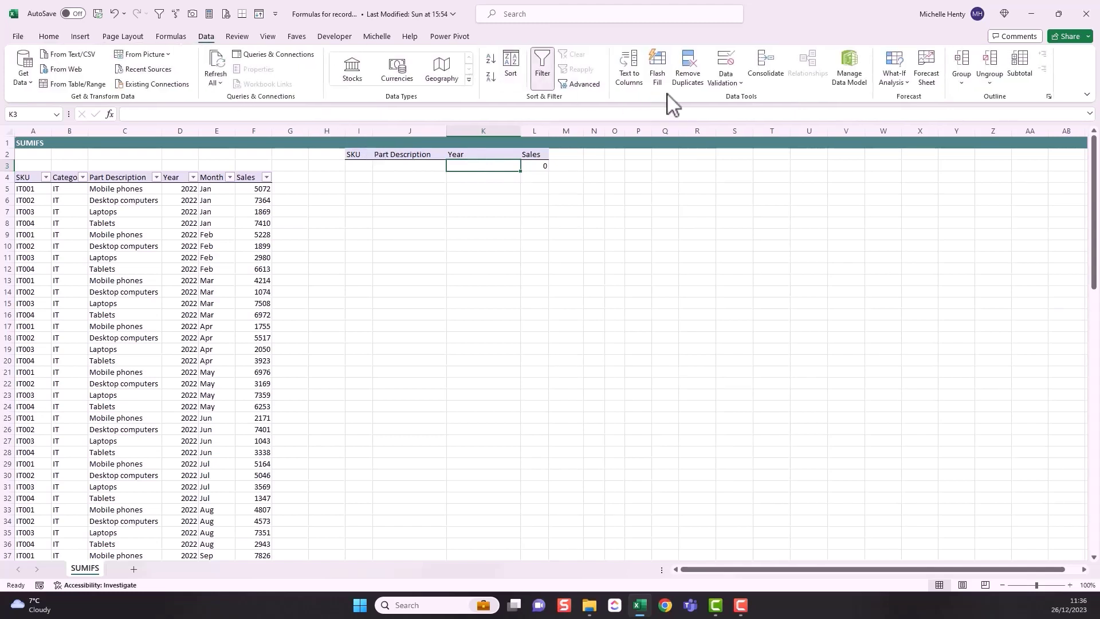
pyautogui.click(726, 81)
pyautogui.click(750, 101)
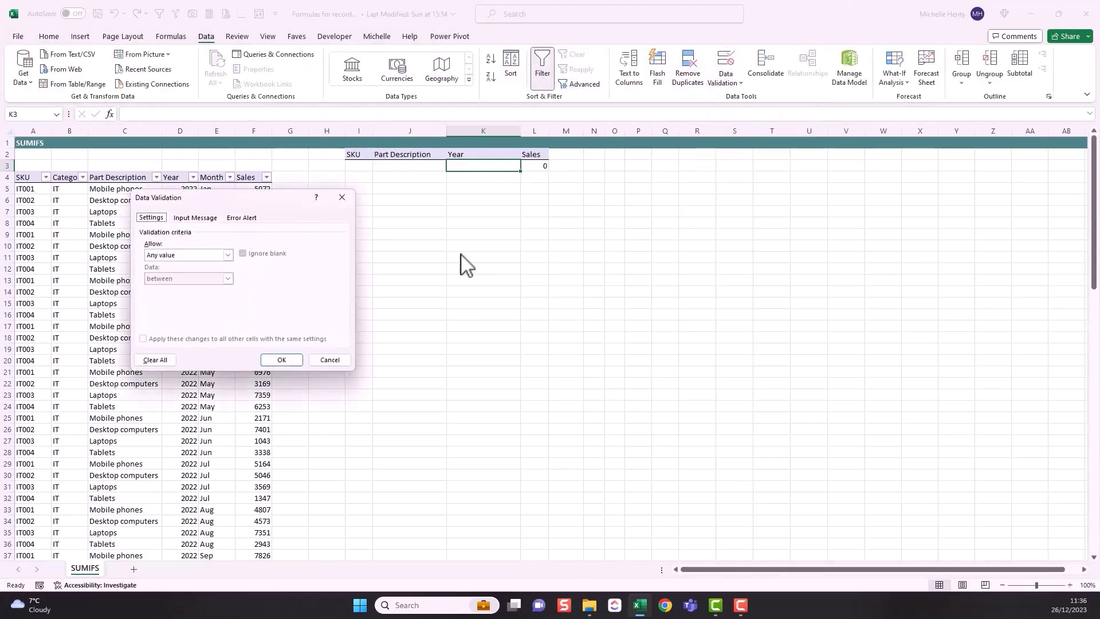
pyautogui.click(227, 254)
pyautogui.click(166, 288)
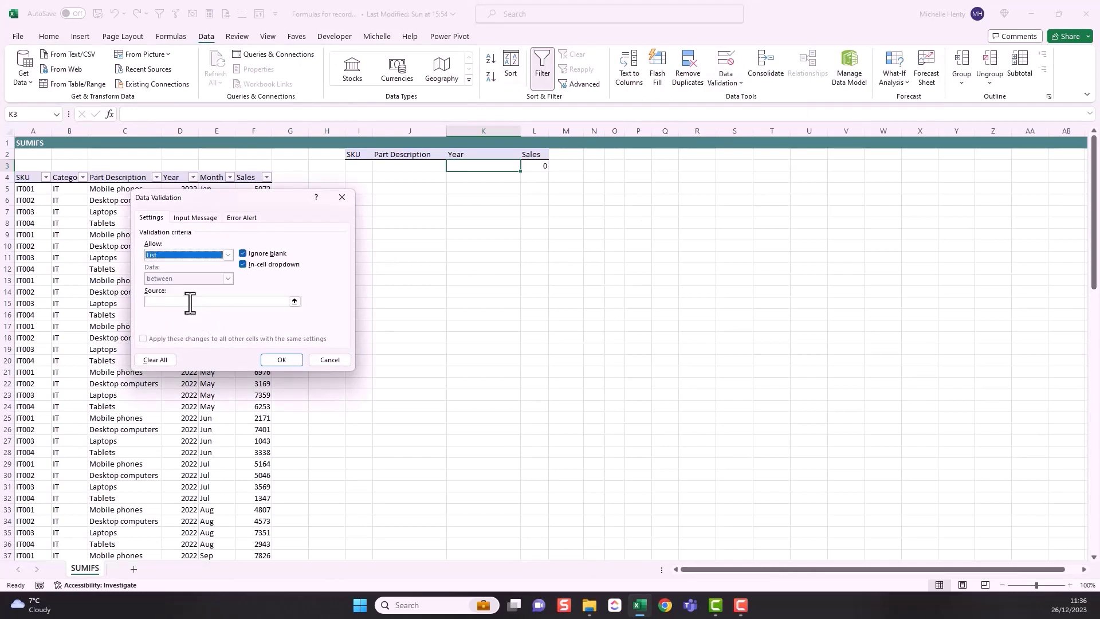
pyautogui.click(191, 302)
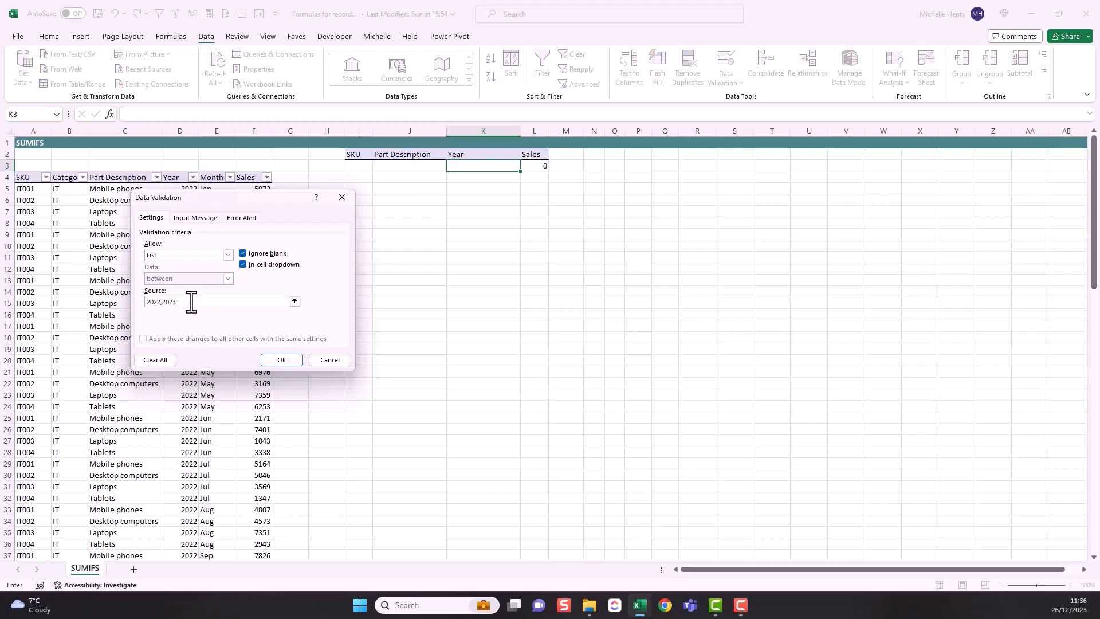
pyautogui.click(281, 360)
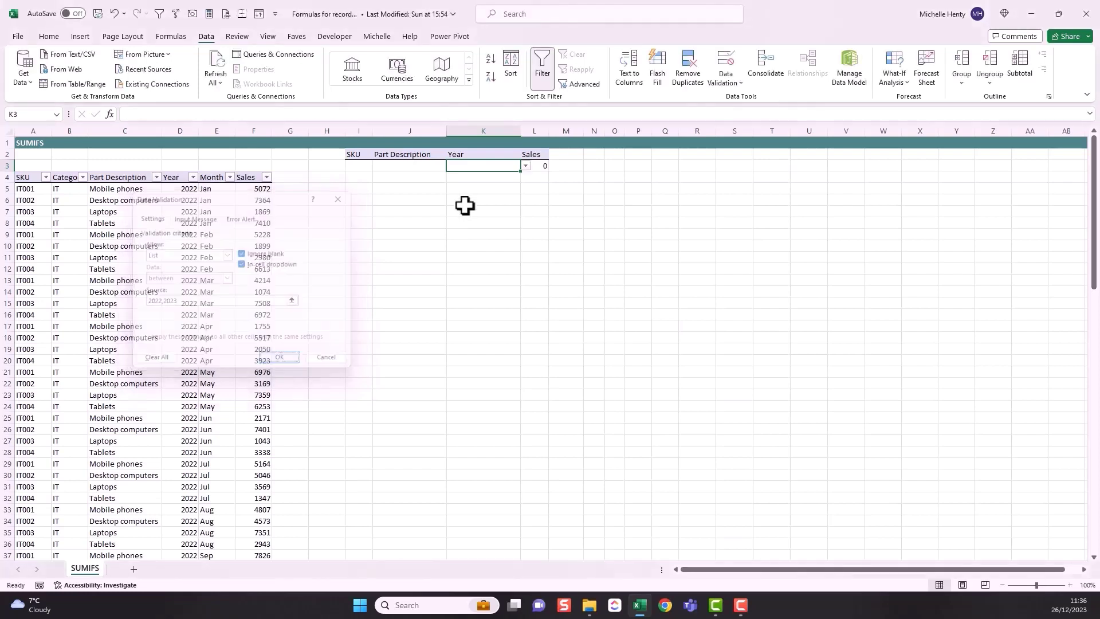
pyautogui.click(525, 166)
pyautogui.click(482, 179)
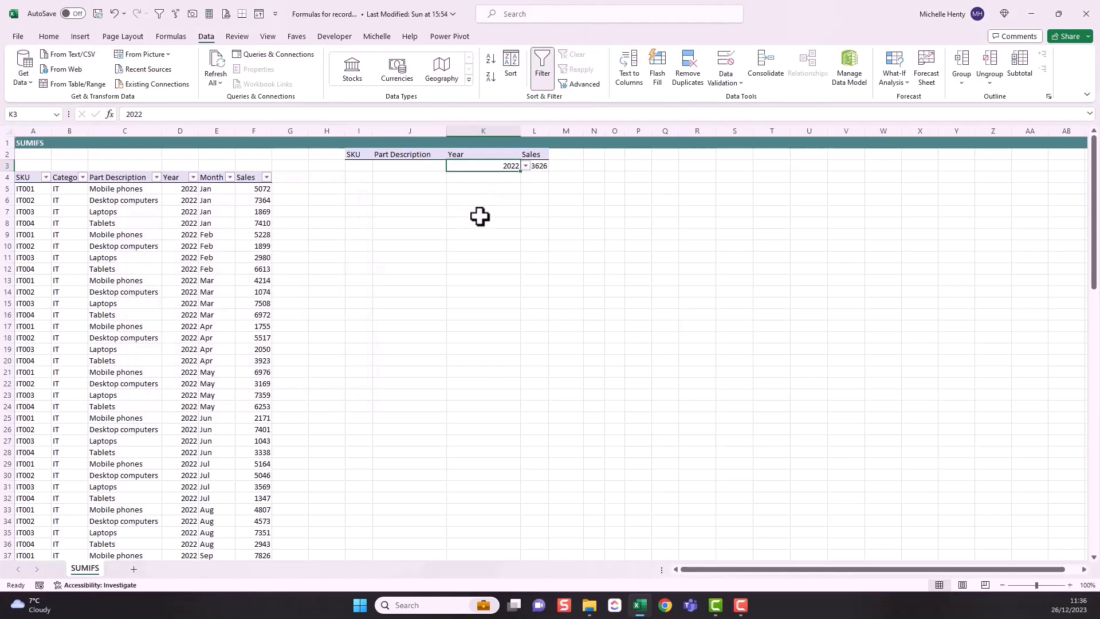
# - Widen column L and centre the Sales result in L3
pyautogui.click(541, 167)
pyautogui.moveTo(550, 129); pyautogui.dragTo(599, 129)
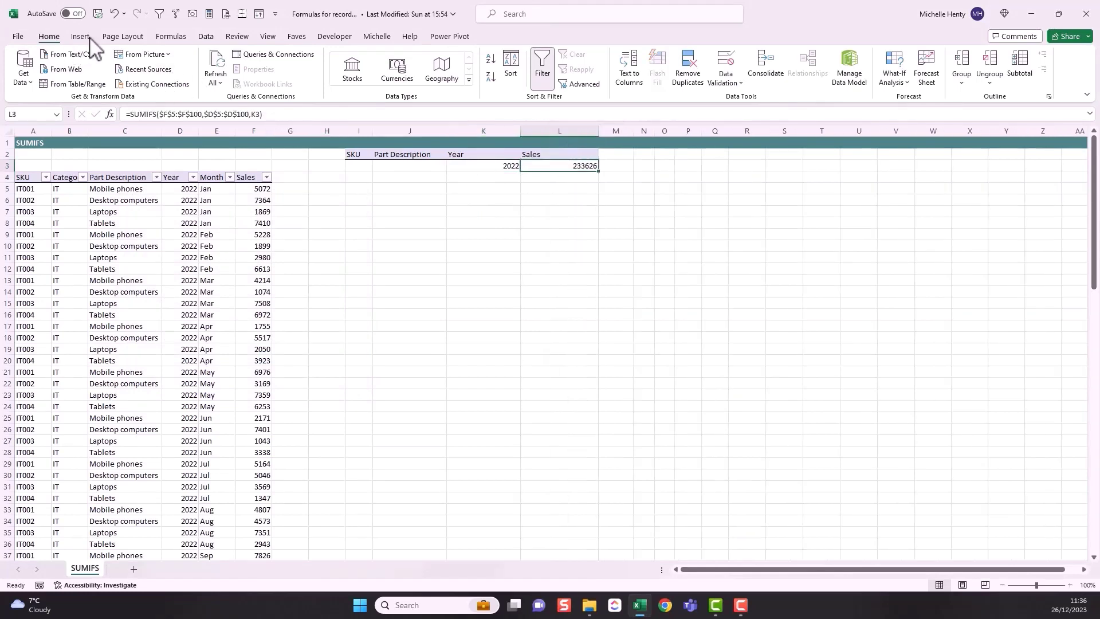
pyautogui.click(49, 36)
pyautogui.click(266, 77)
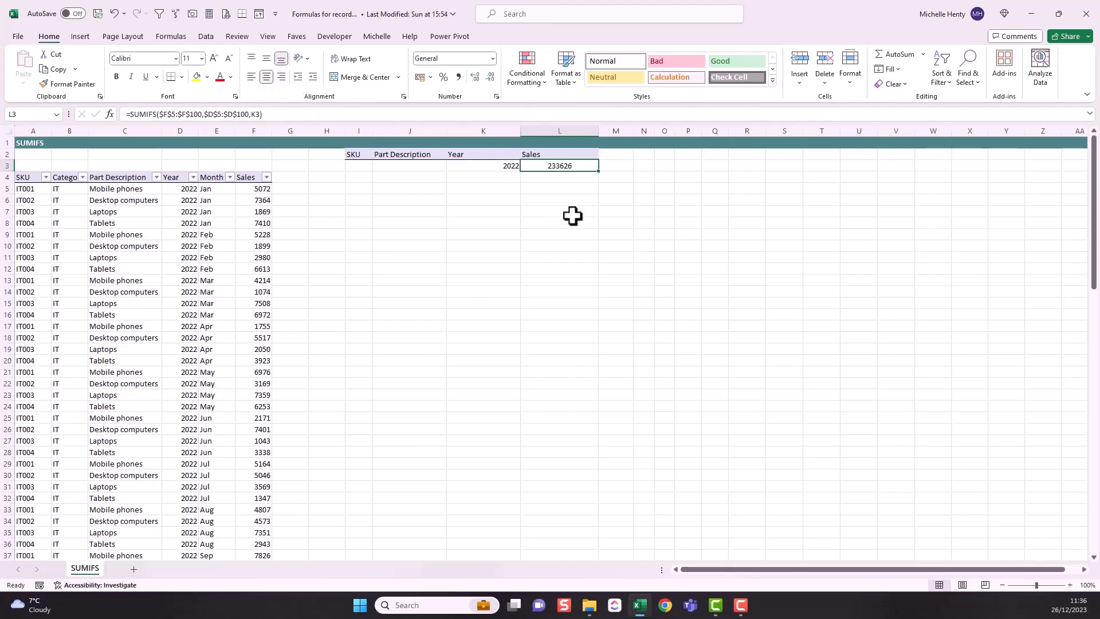
# - Test the year list in K3 by switching between 2023 and 2022, finishing on 2022
pyautogui.click(504, 166)
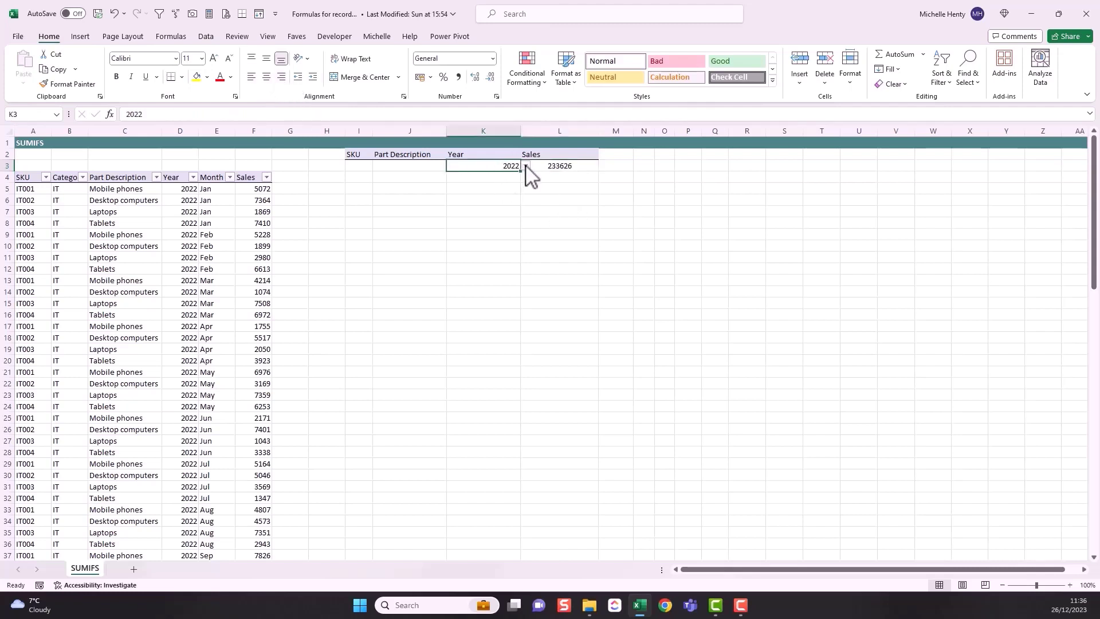
pyautogui.click(526, 166)
pyautogui.click(514, 195)
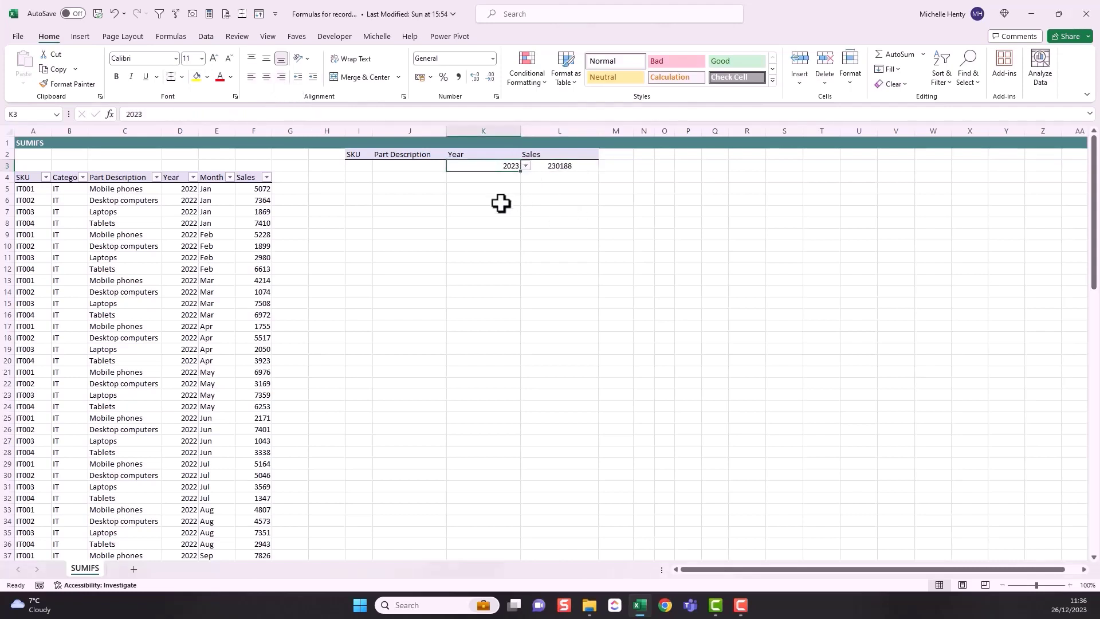
pyautogui.click(526, 167)
pyautogui.click(519, 177)
pyautogui.click(526, 166)
pyautogui.click(514, 189)
pyautogui.click(526, 168)
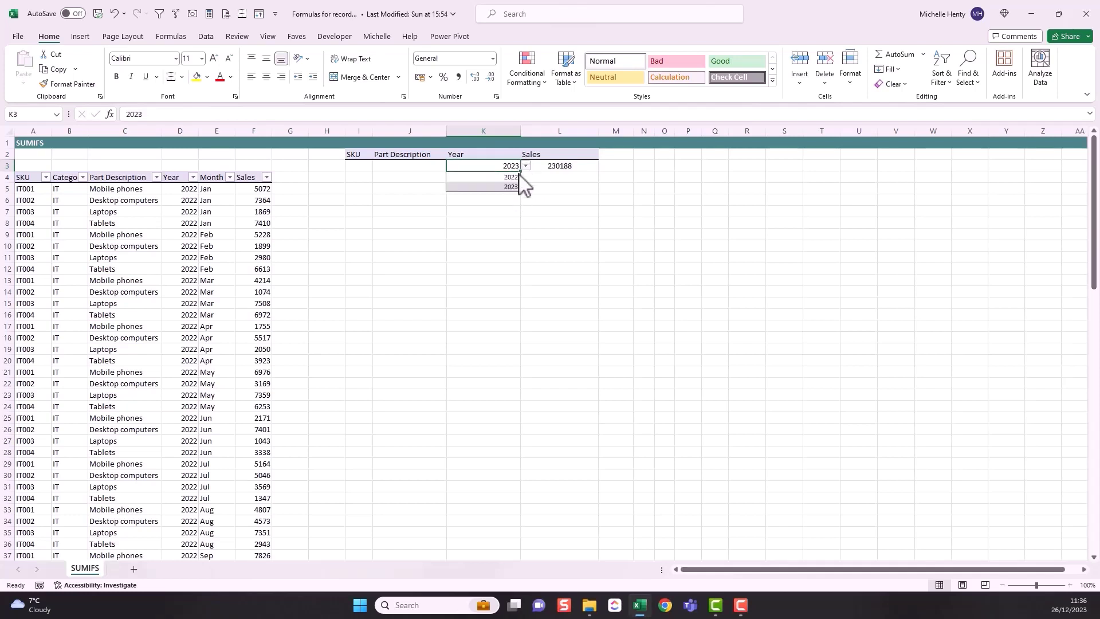
pyautogui.click(507, 189)
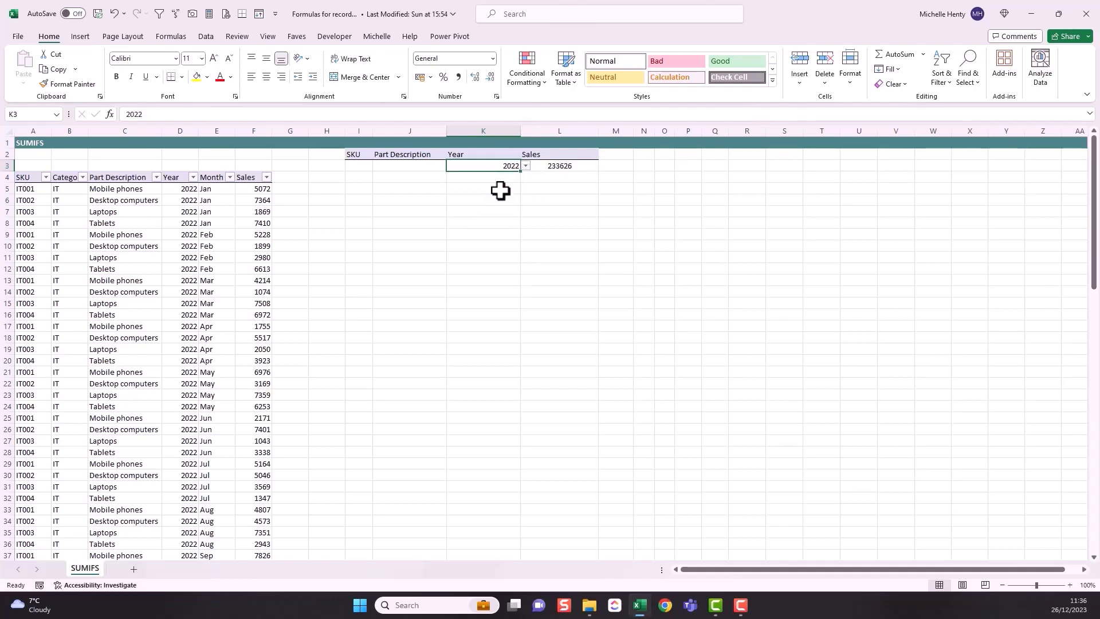
# - Copy the SKU codes IT001 to IT004 from A5:A8 into T2:T5 as a list source
pyautogui.click(363, 166)
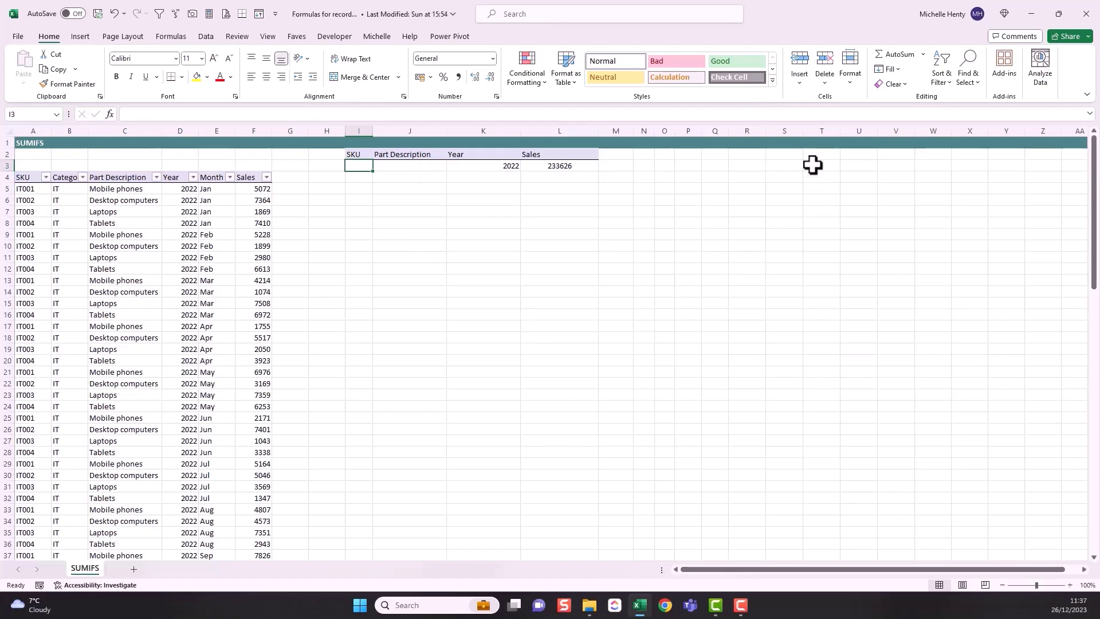
pyautogui.moveTo(27, 191); pyautogui.dragTo(25, 227)
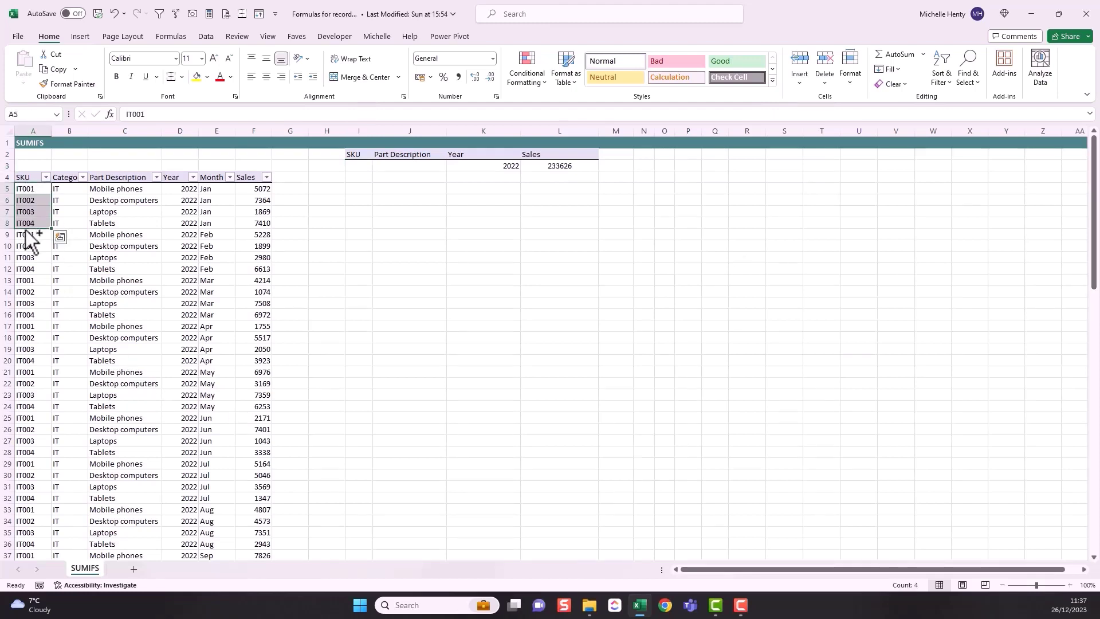
pyautogui.hotkey('ctrl', 'c')
pyautogui.click(822, 154)
pyautogui.hotkey('ctrl', 'v')
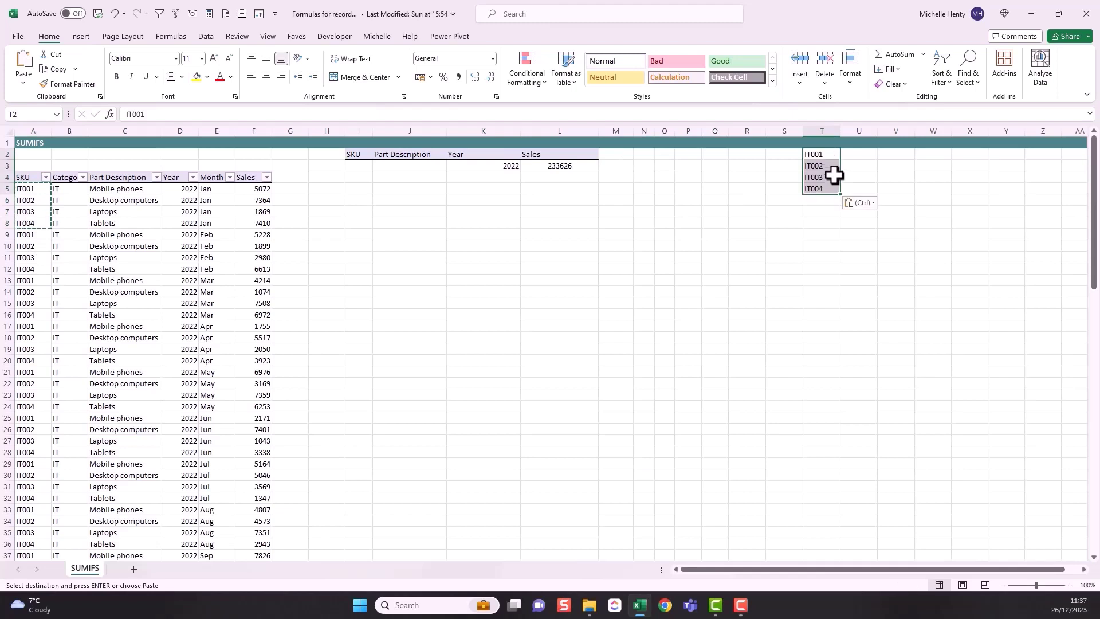
pyautogui.click(786, 177)
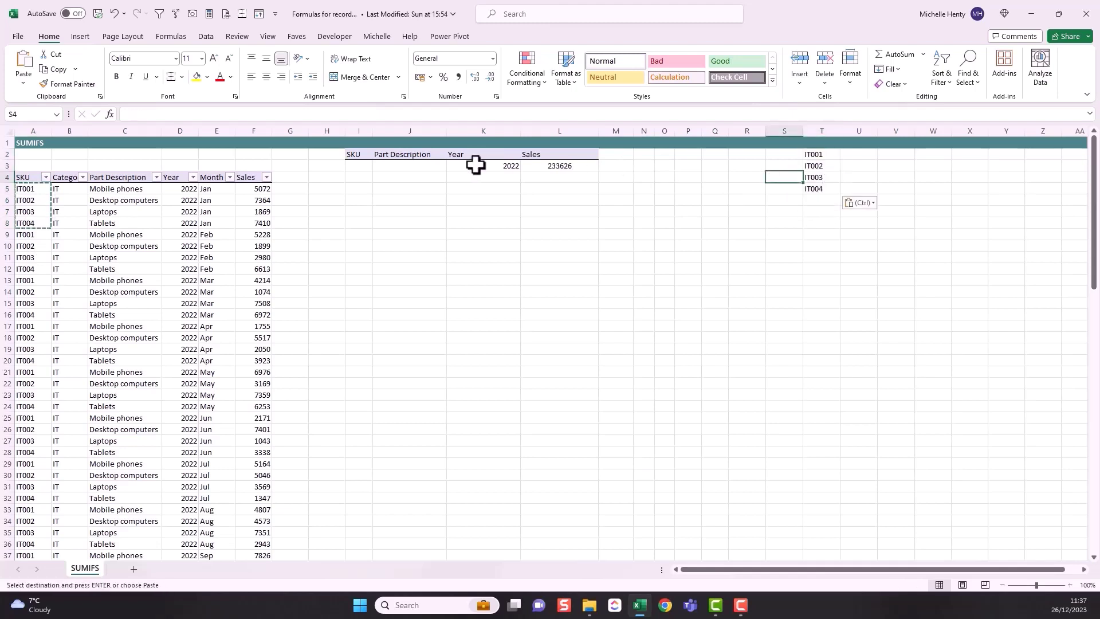
# - Add a data validation list to the SKU cell I3 with the source =$T$2:$T$5
pyautogui.click(358, 166)
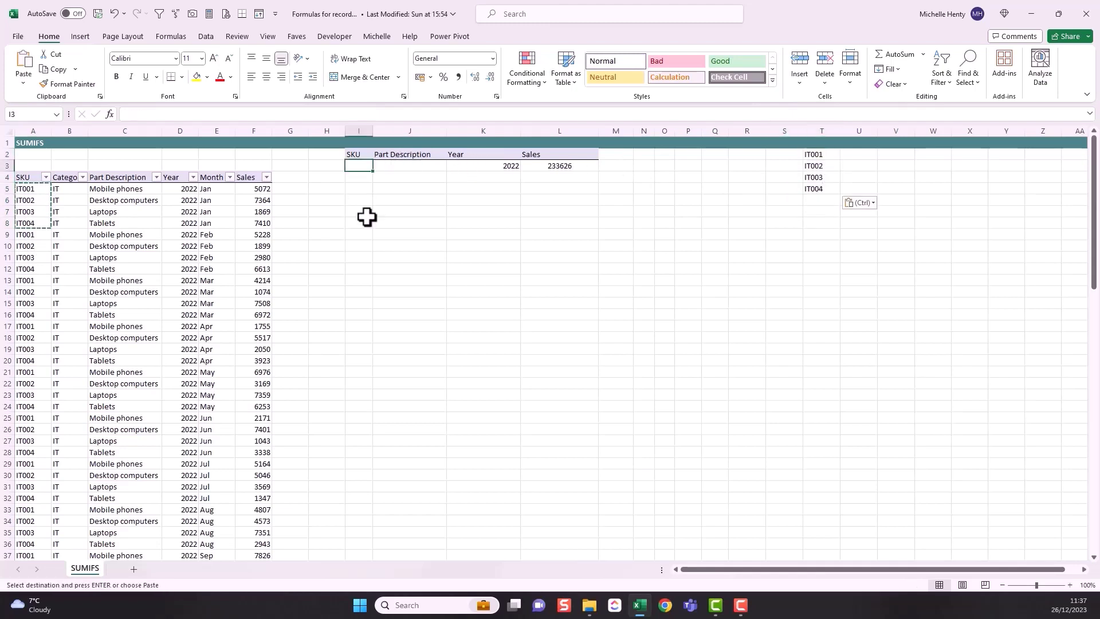
pyautogui.click(205, 37)
pyautogui.click(724, 81)
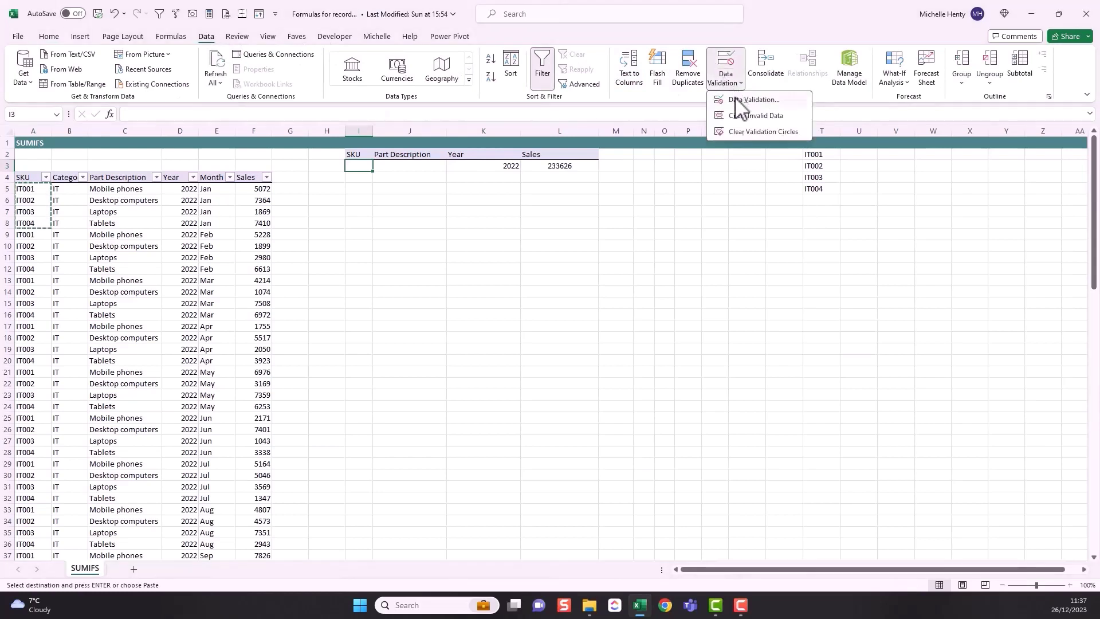
pyautogui.click(739, 99)
pyautogui.click(228, 254)
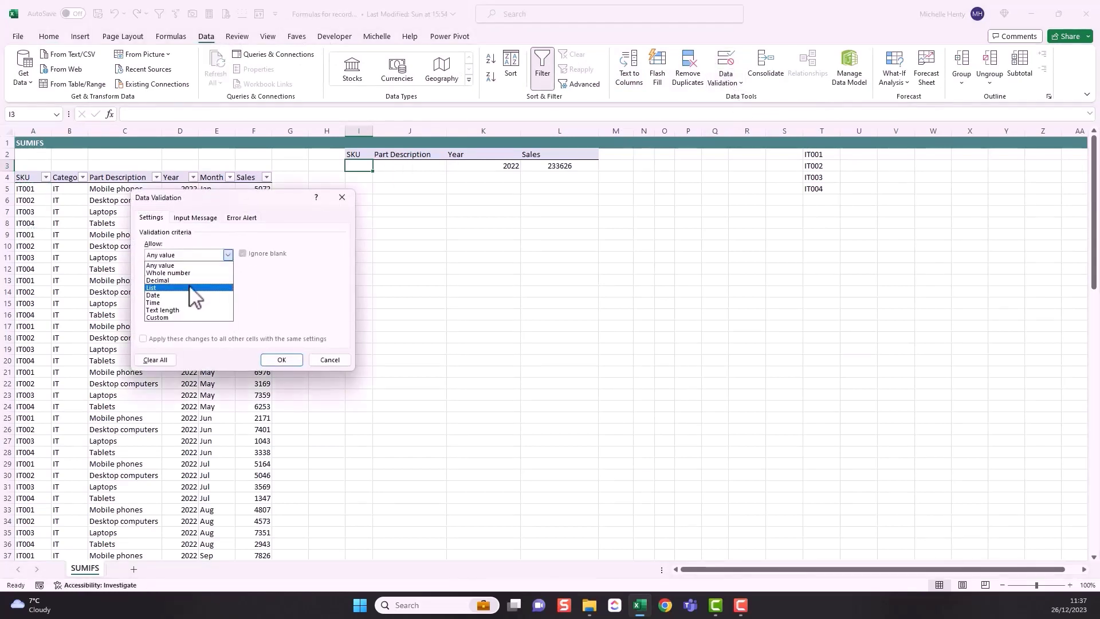
pyautogui.click(196, 288)
pyautogui.click(219, 302)
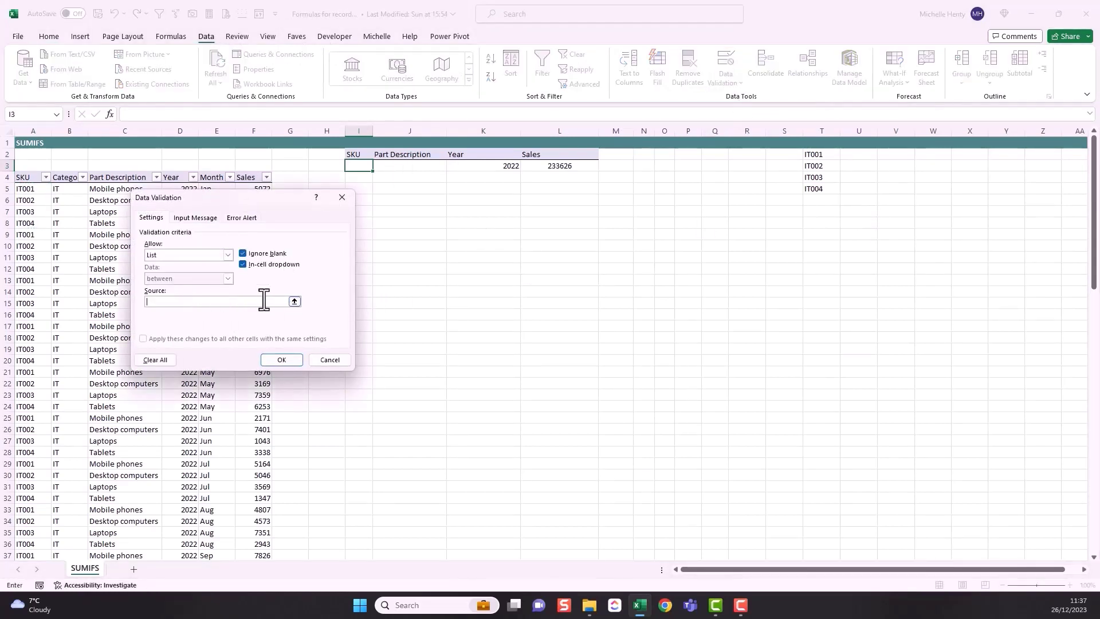
pyautogui.moveTo(819, 157); pyautogui.dragTo(820, 189)
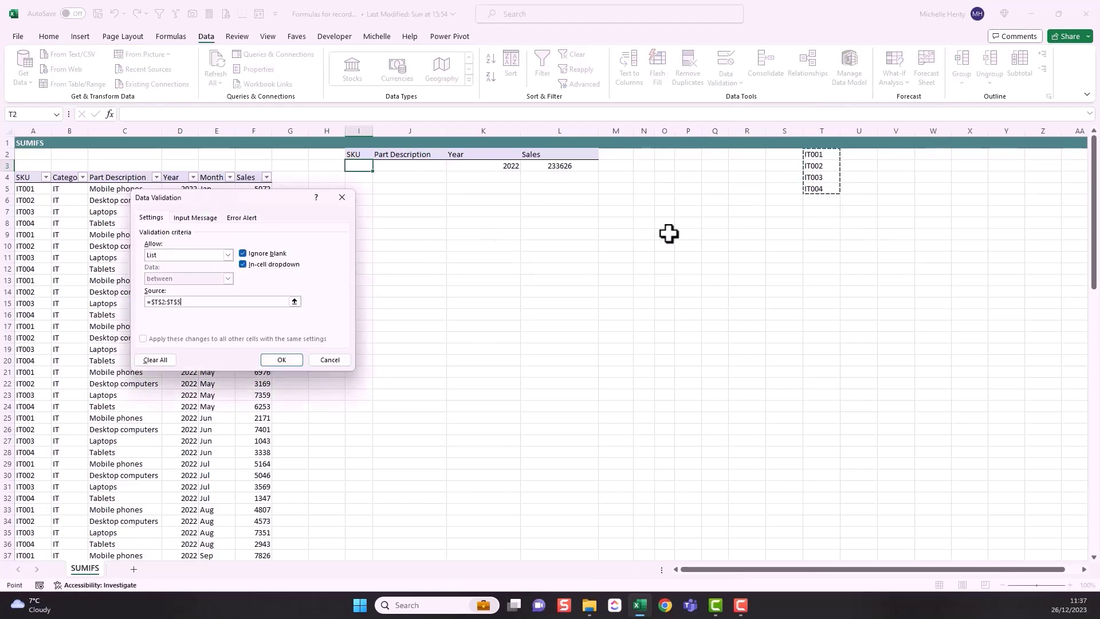
pyautogui.click(277, 361)
# - Try several SKU codes from the list in I3, finishing on IT001
pyautogui.click(378, 165)
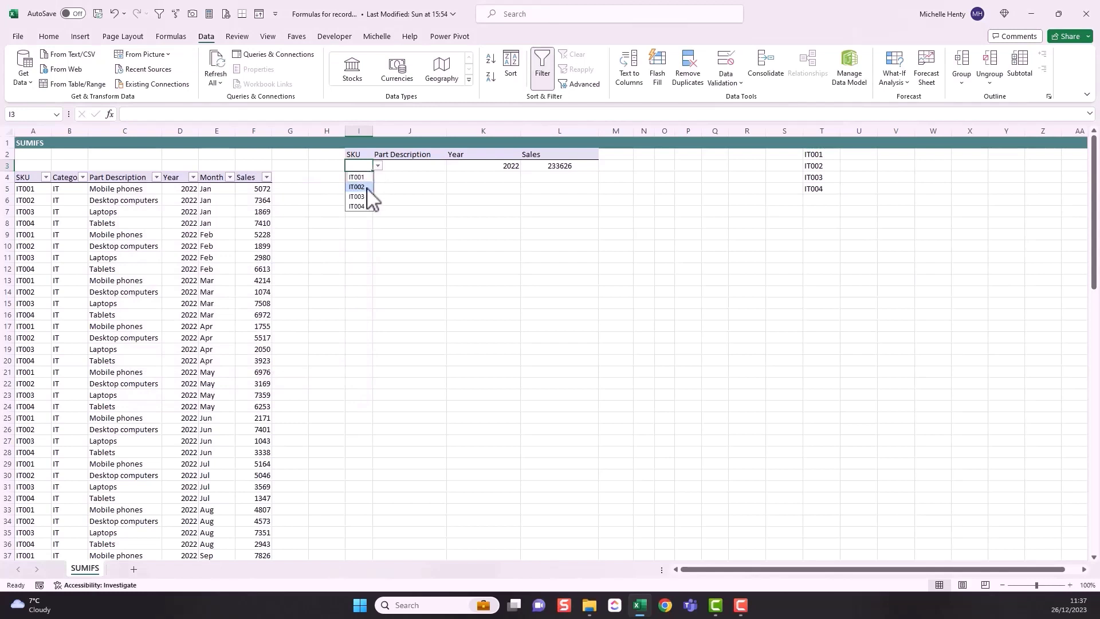
pyautogui.click(358, 187)
pyautogui.click(366, 196)
pyautogui.click(378, 166)
pyautogui.click(362, 187)
pyautogui.click(378, 166)
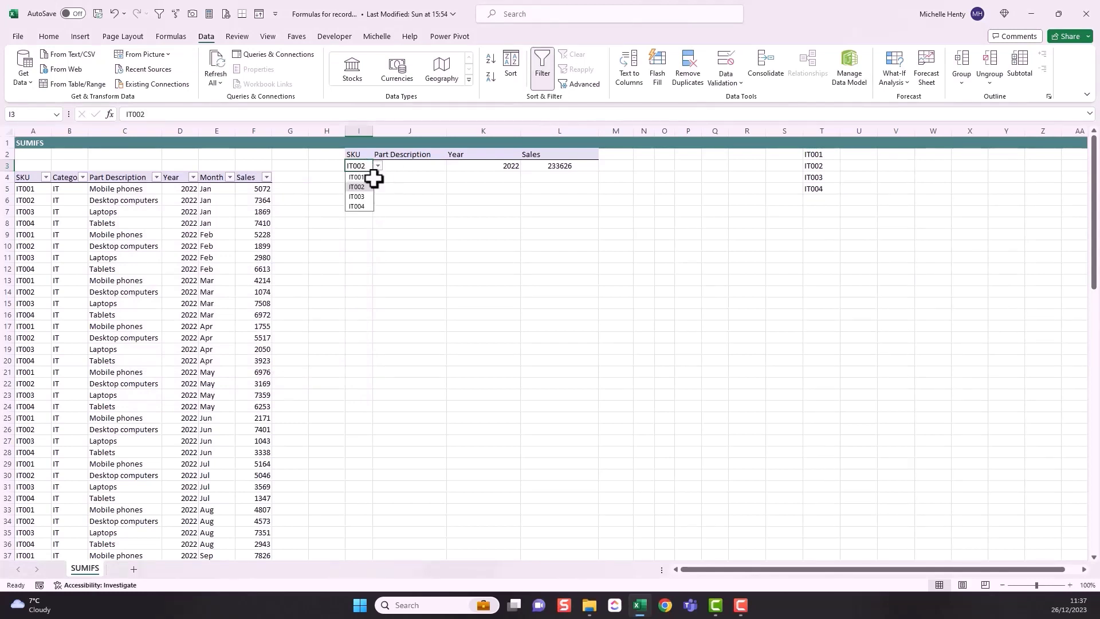
pyautogui.click(360, 206)
pyautogui.click(377, 166)
pyautogui.click(370, 177)
# - Copy the four part descriptions from C5:C8 into U2:U5, beside the SKU list
pyautogui.click(415, 166)
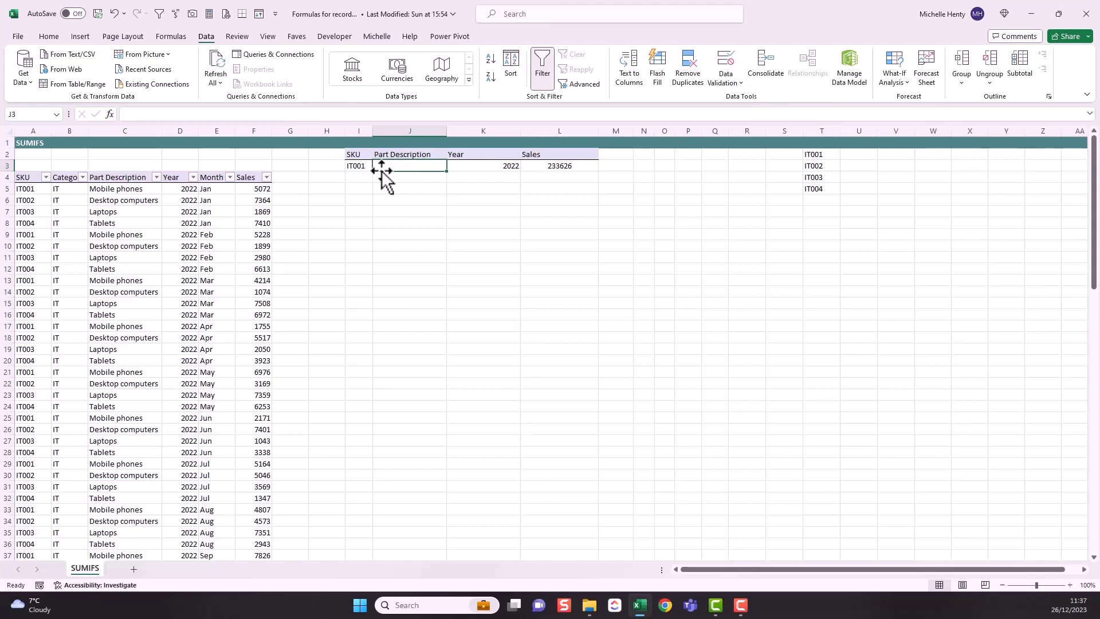
pyautogui.click(356, 165)
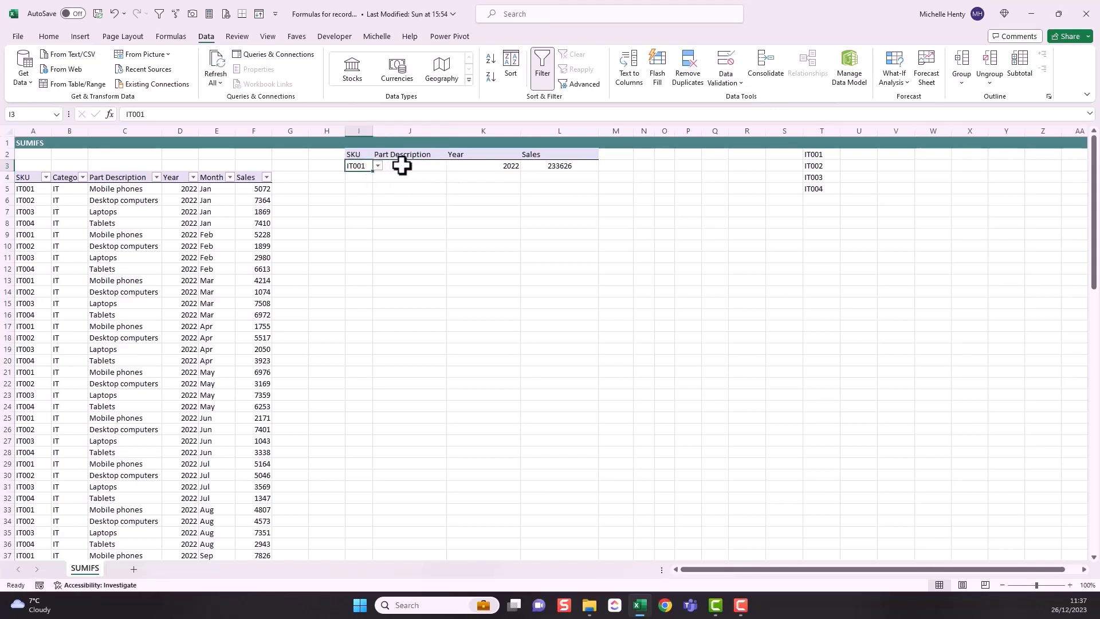
pyautogui.click(402, 165)
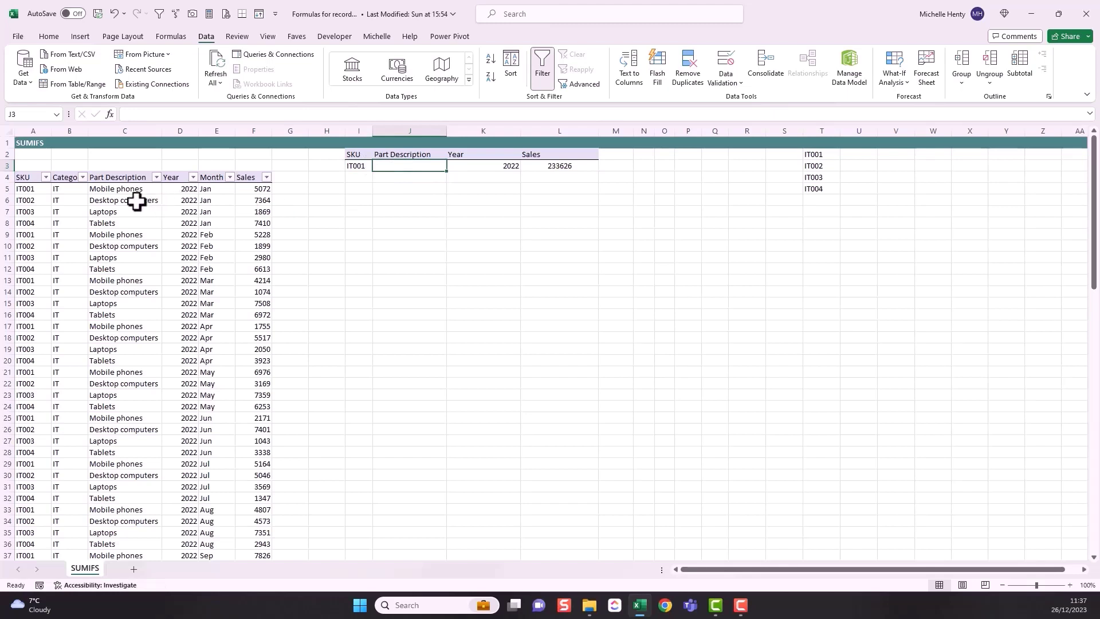
pyautogui.moveTo(123, 190); pyautogui.dragTo(123, 225)
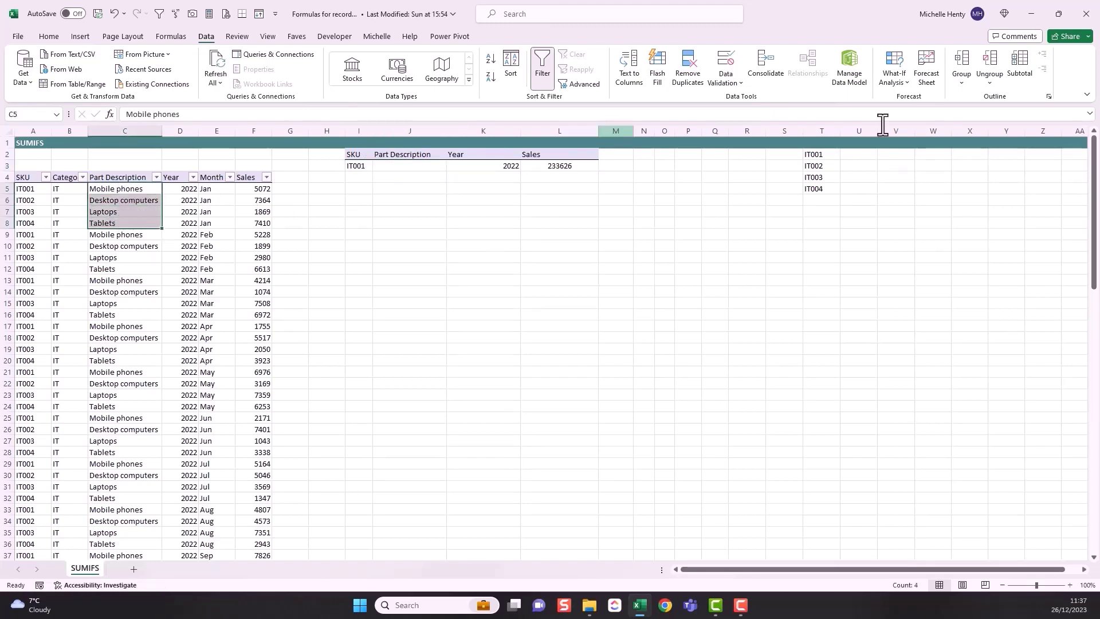
pyautogui.hotkey('ctrl', 'c')
pyautogui.click(853, 155)
pyautogui.hotkey('ctrl', 'v')
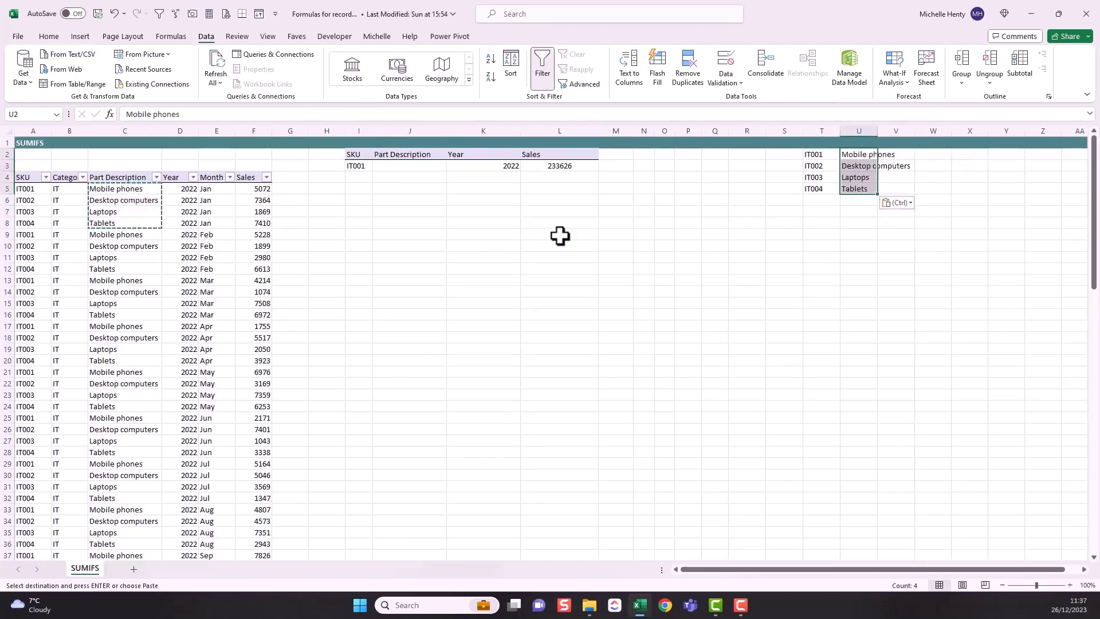
# - Enter =XLOOKUP(I3,T2:T5,U2:U5,,0) in J3 to return the exact-match part description for the chosen SKU
pyautogui.click(393, 167)
pyautogui.write('=xl')
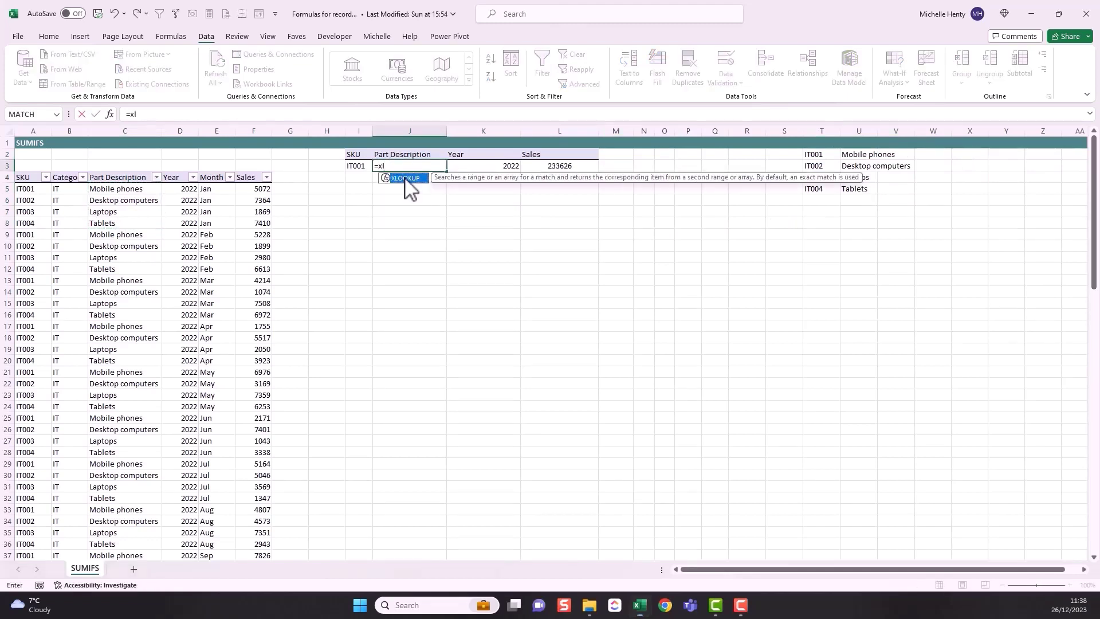
pyautogui.doubleClick(405, 178)
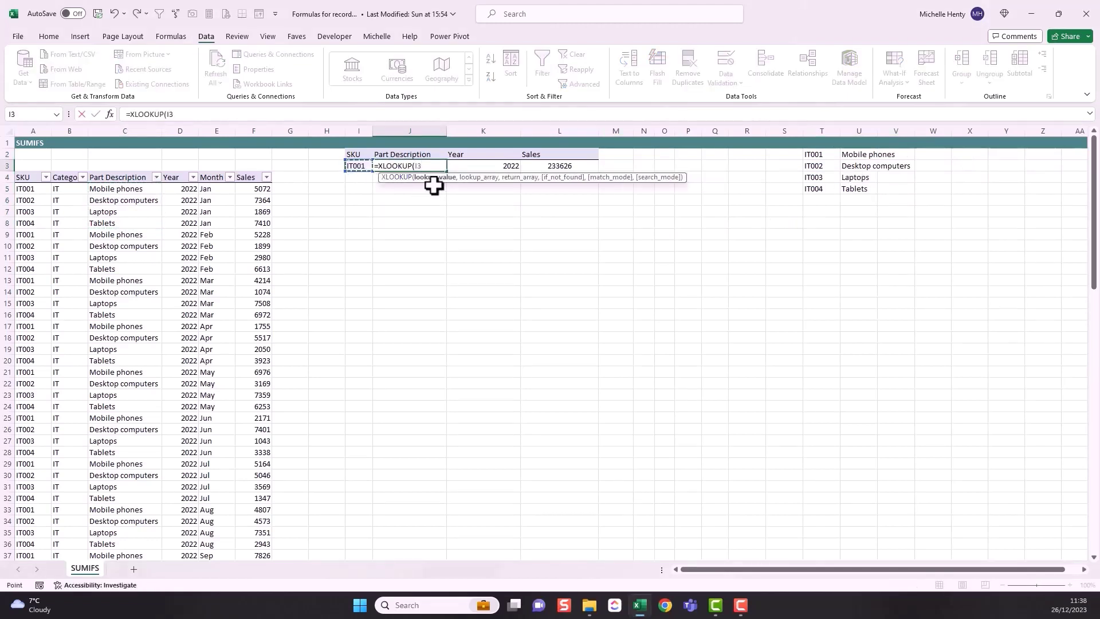
pyautogui.write(',')
pyautogui.moveTo(833, 155); pyautogui.dragTo(831, 182)
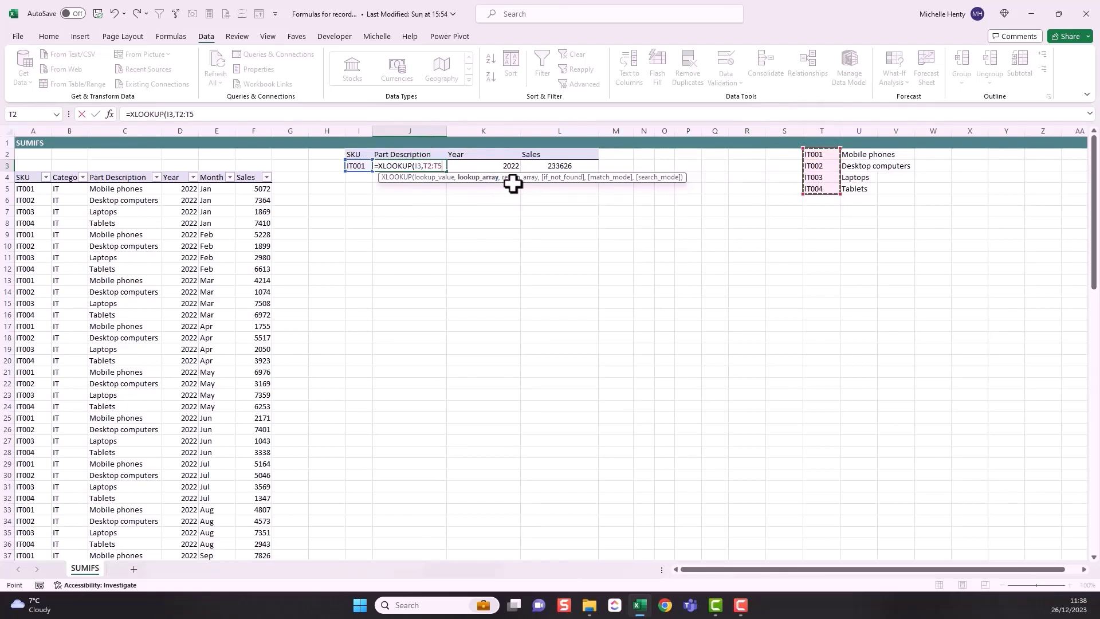
pyautogui.write(',')
pyautogui.moveTo(866, 155); pyautogui.dragTo(861, 191)
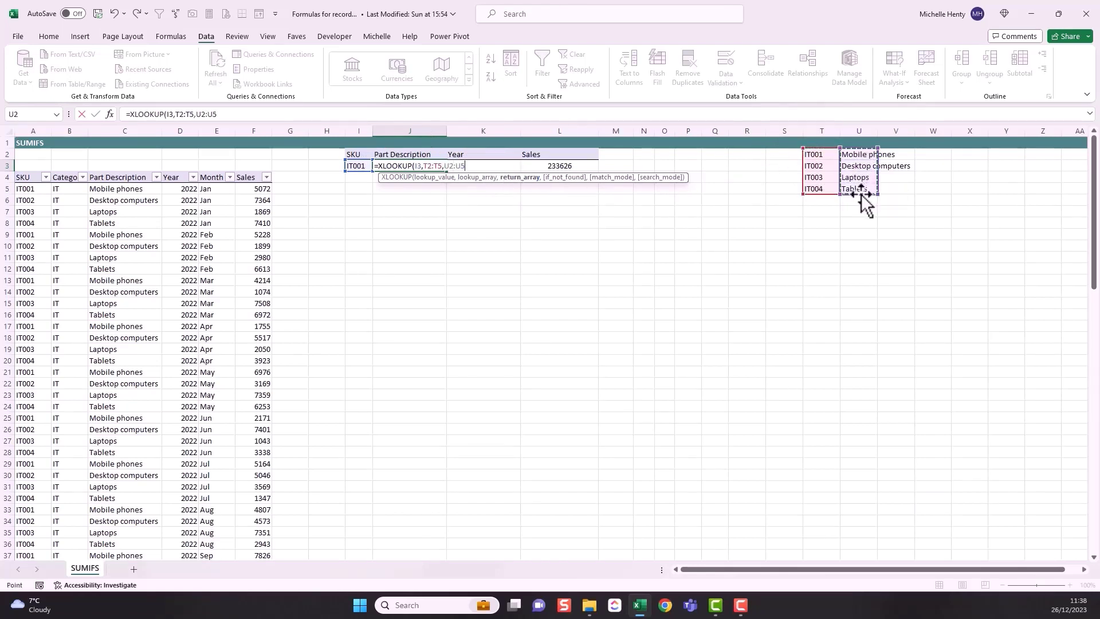
pyautogui.write(',')
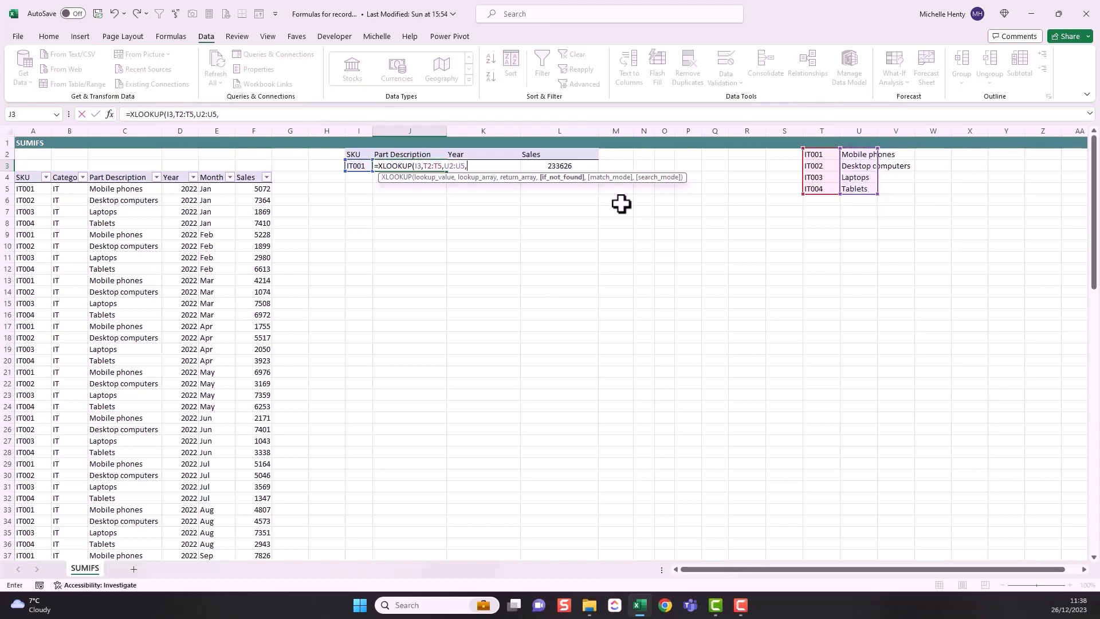
pyautogui.write(',')
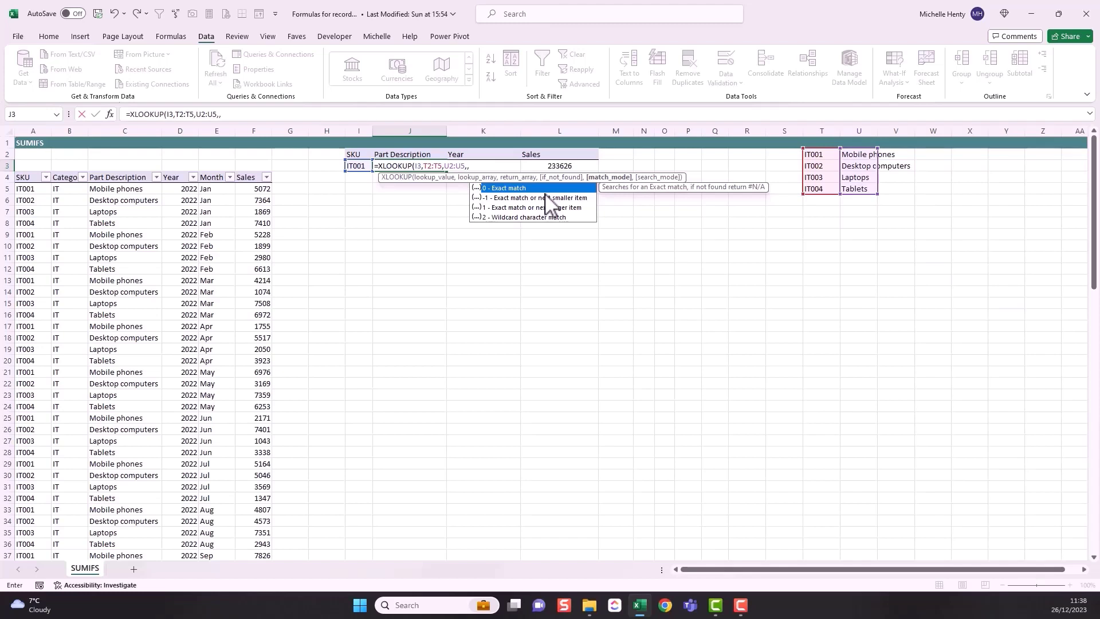
pyautogui.write('0')
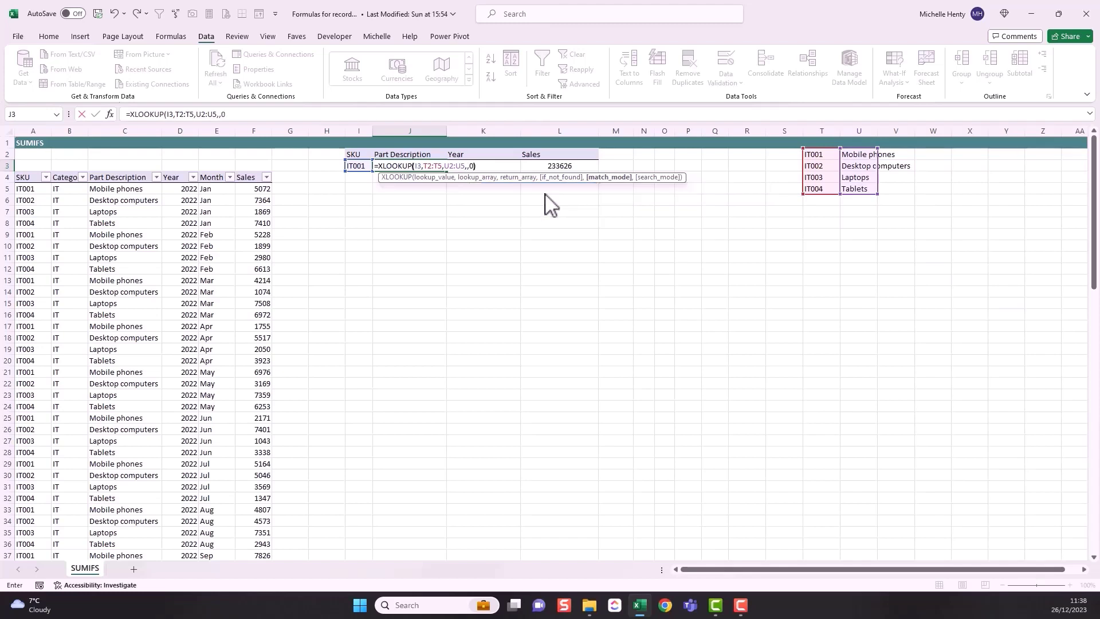
pyautogui.press('Return')
# - Choose IT003 from the SKU drop-down in I3 to test the part description lookup
pyautogui.click(361, 167)
pyautogui.click(375, 166)
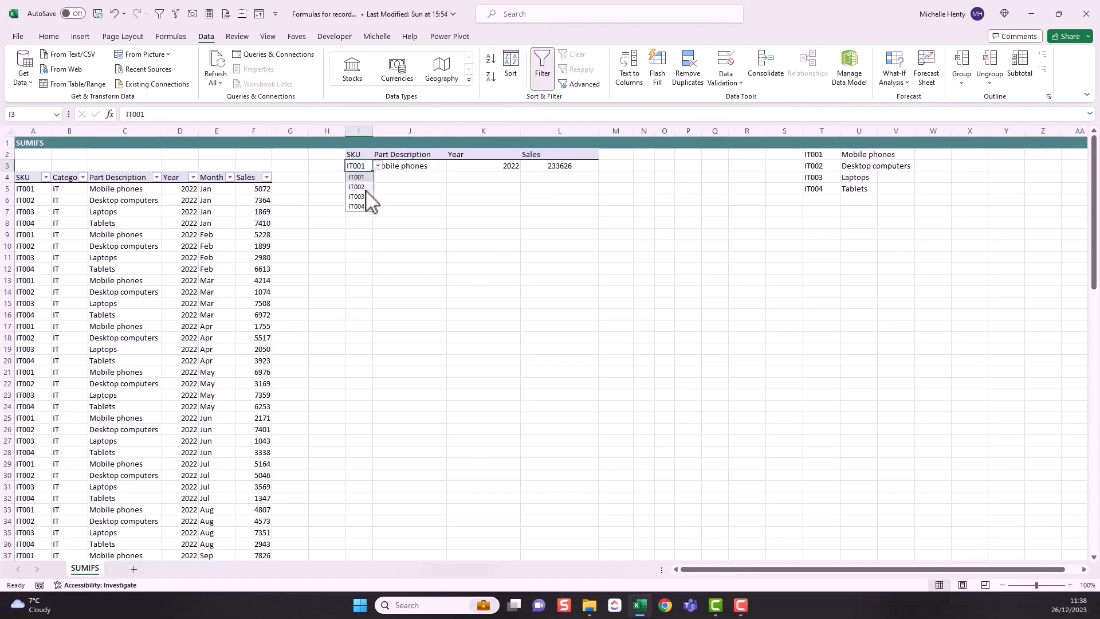
pyautogui.click(366, 200)
# - Widen column J and centre the part description in J3
pyautogui.click(399, 166)
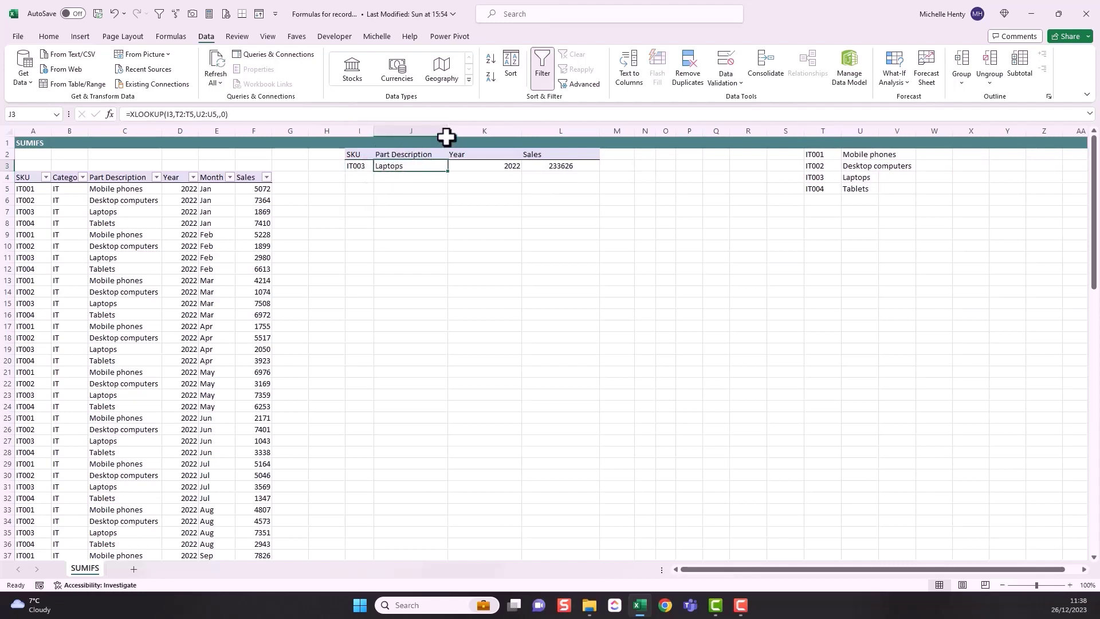
pyautogui.moveTo(449, 131); pyautogui.dragTo(472, 131)
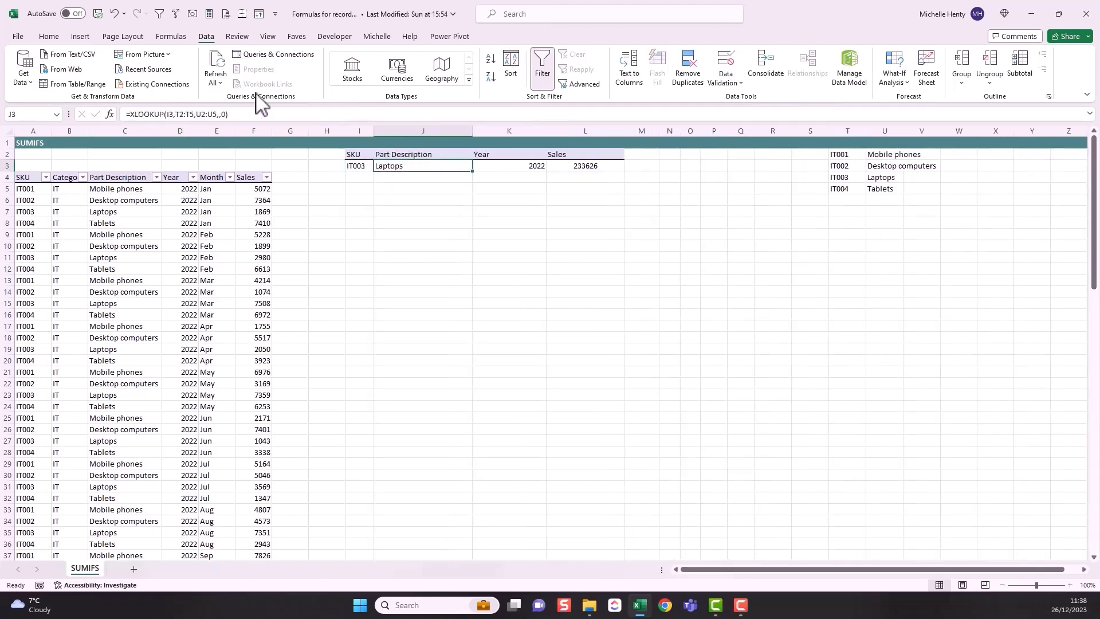
pyautogui.click(49, 36)
pyautogui.click(266, 76)
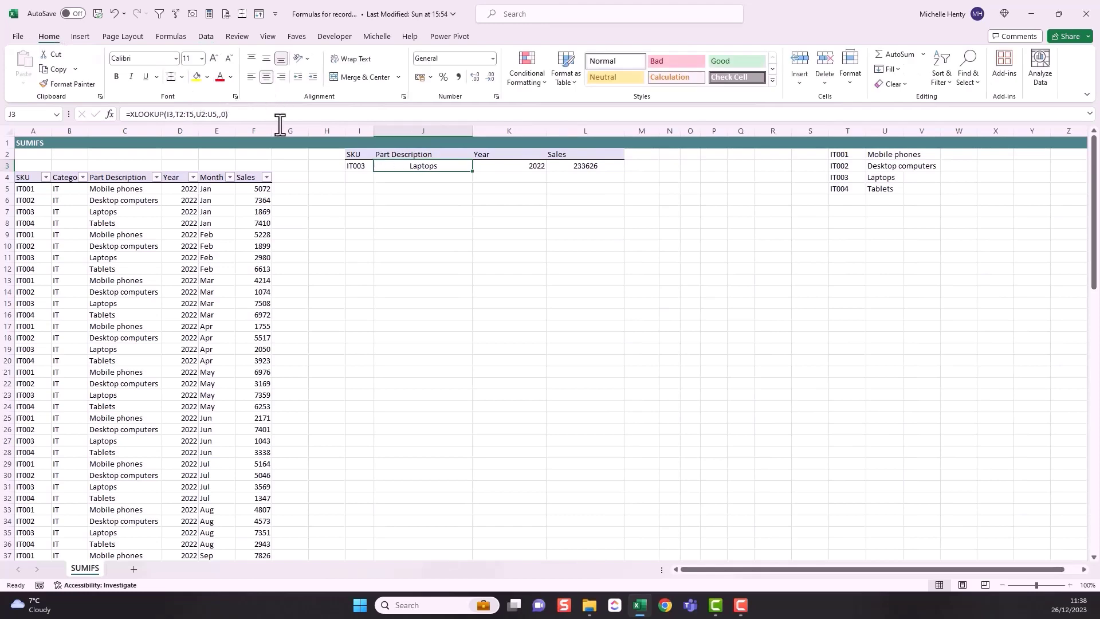
# - Switch the SKU in I3 to IT001 and check the looked-up description in J3
pyautogui.click(361, 166)
pyautogui.click(378, 165)
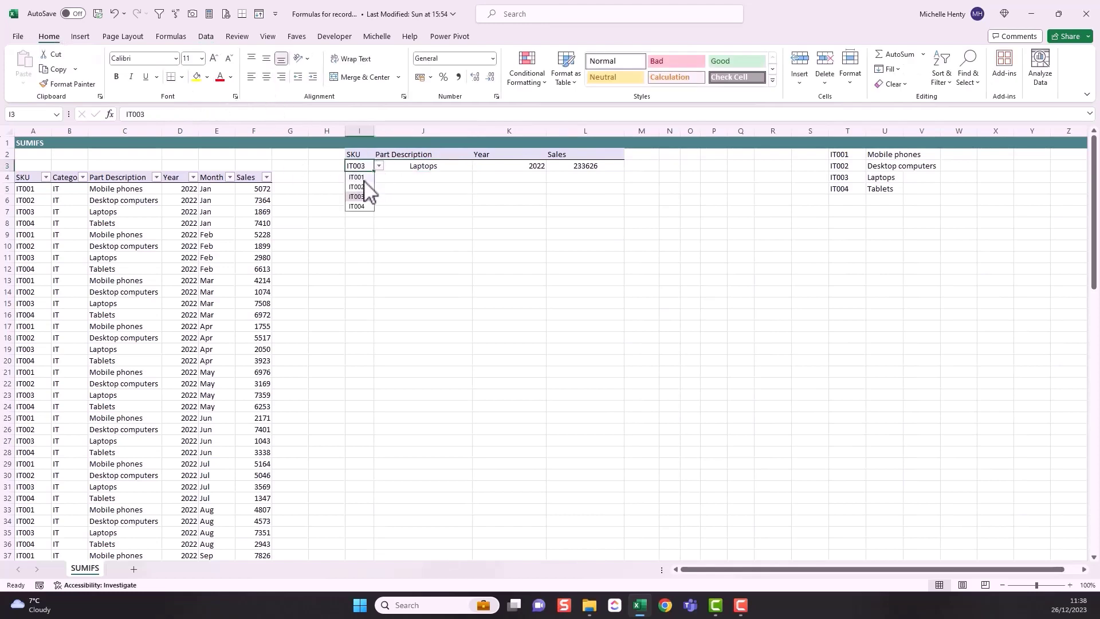
pyautogui.click(363, 178)
pyautogui.click(396, 167)
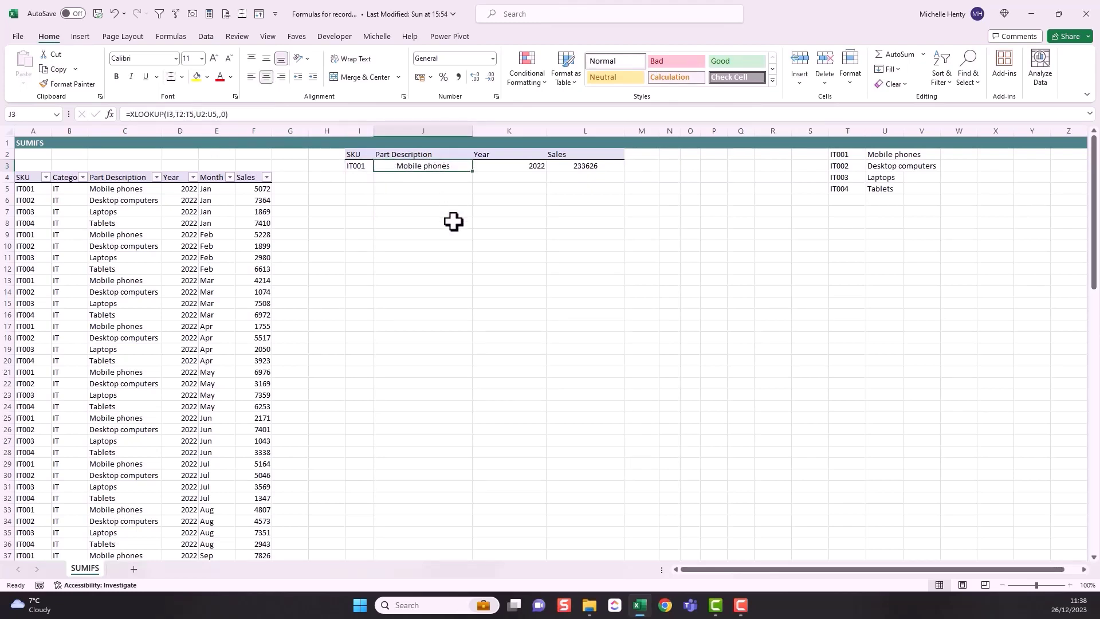
# - Set the SKU in I3 to IT003 using its drop-down list
pyautogui.click(360, 166)
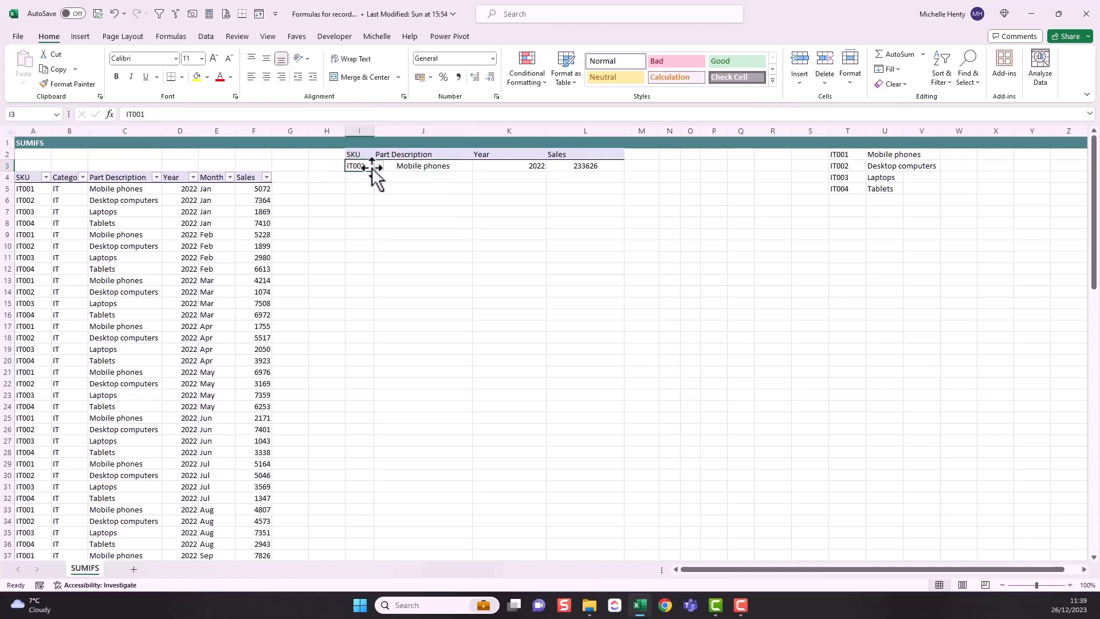
pyautogui.click(378, 166)
pyautogui.click(361, 165)
pyautogui.moveTo(360, 165); pyautogui.dragTo(570, 165)
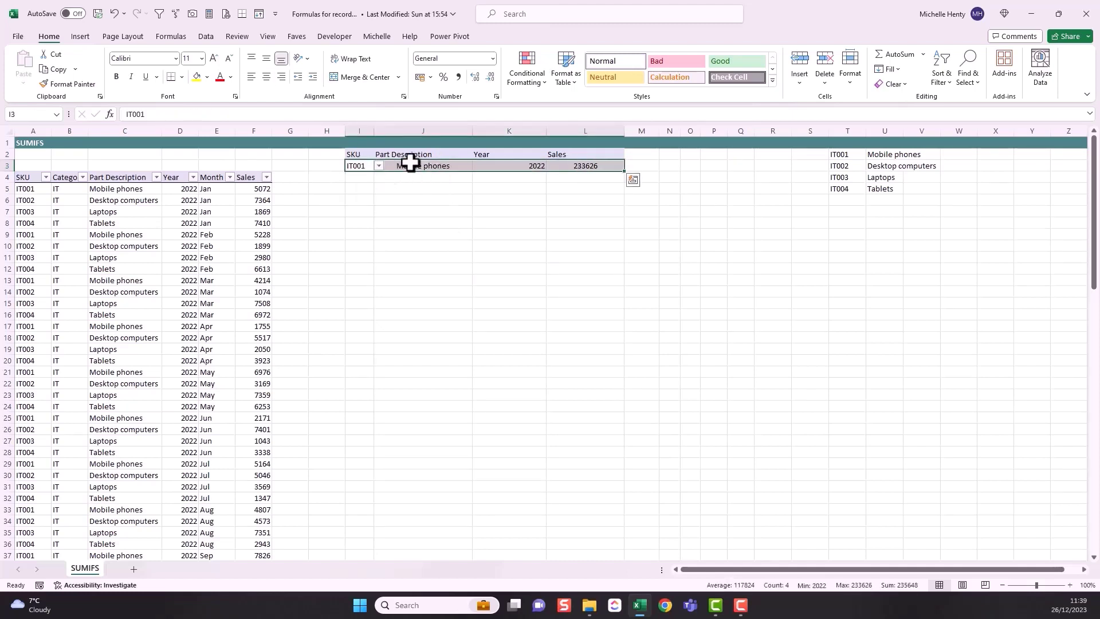
pyautogui.click(379, 166)
pyautogui.click(362, 177)
pyautogui.click(412, 167)
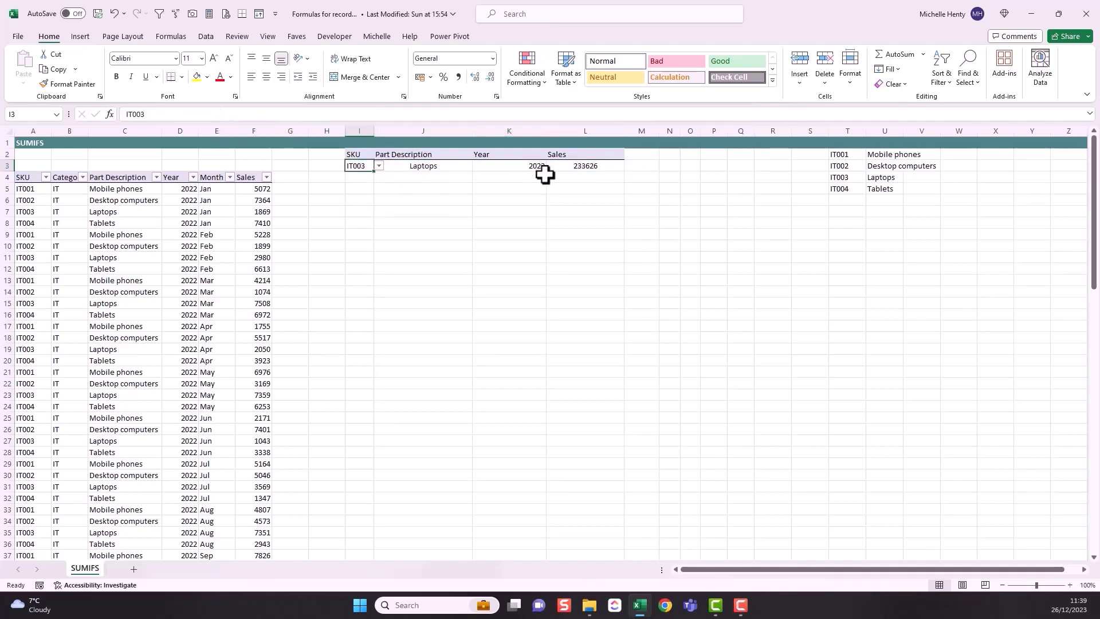
# - Check the SUMIFS formula in L3 and set the year in K3 to 2023 from its drop-down list
pyautogui.click(567, 166)
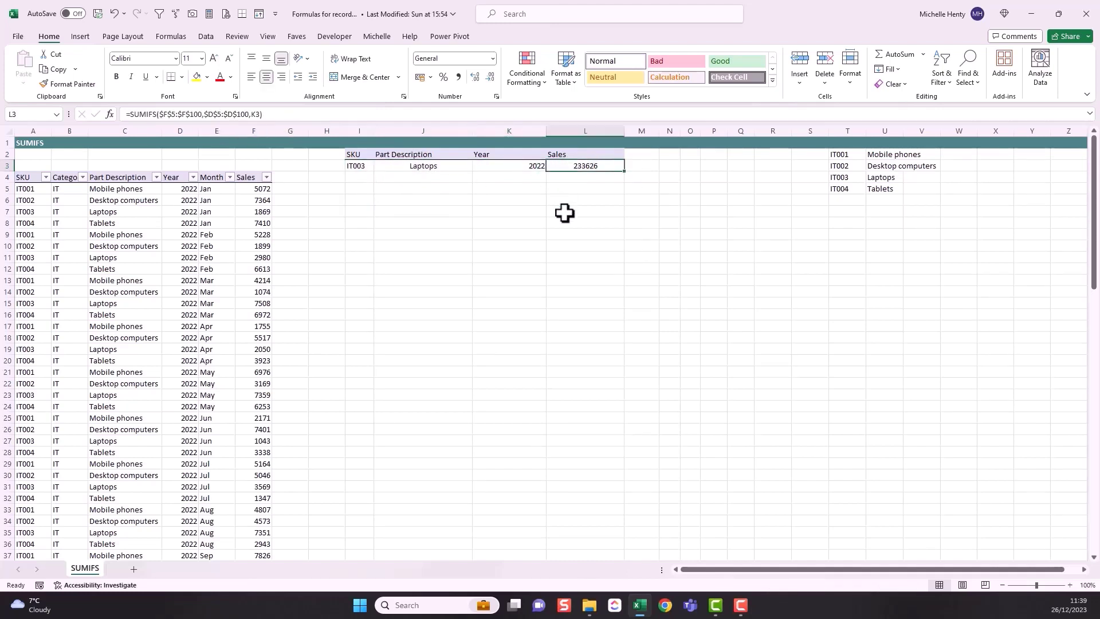
pyautogui.click(523, 166)
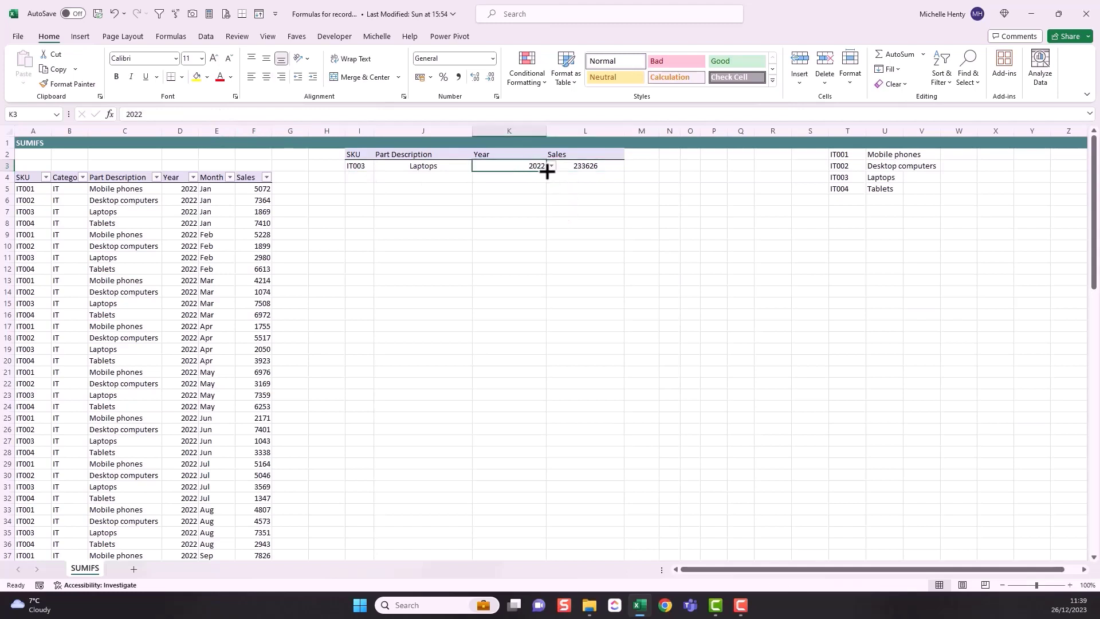
pyautogui.click(551, 166)
pyautogui.click(536, 187)
# - Extend the SUMIFS formula in L3 with a second criteria range $A$5:$A$100 and the criterion I3
pyautogui.click(574, 167)
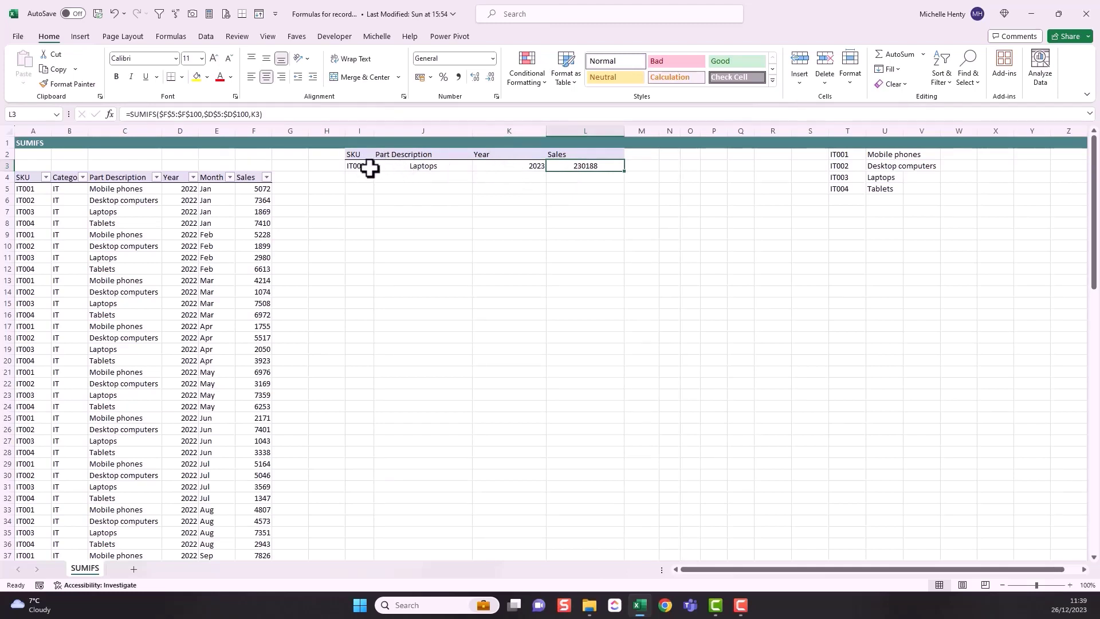
pyautogui.click(259, 114)
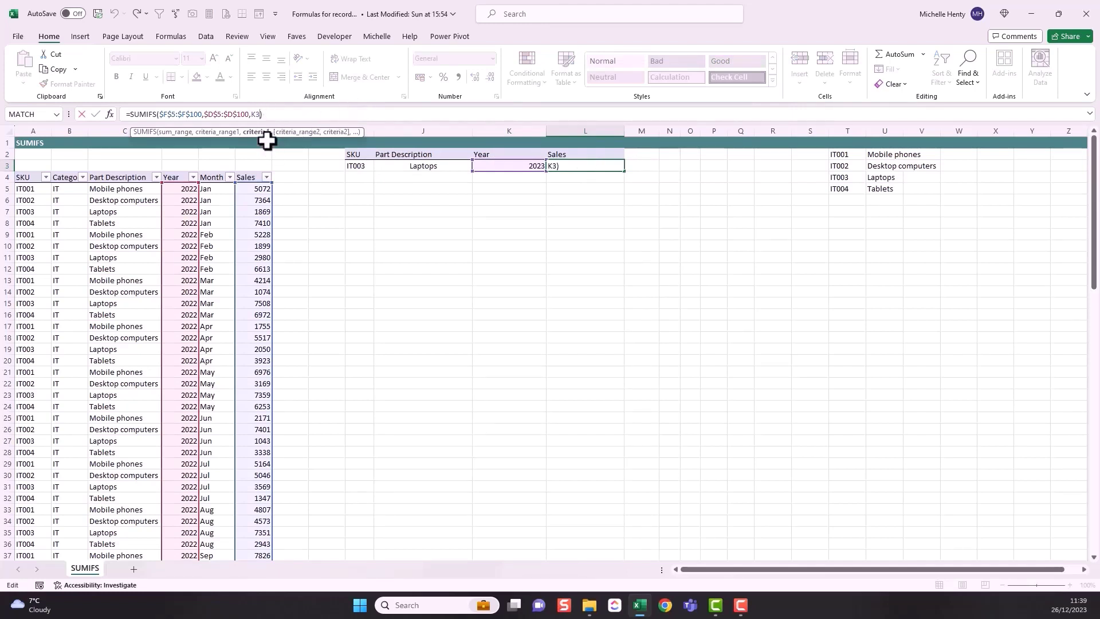
pyautogui.write(',')
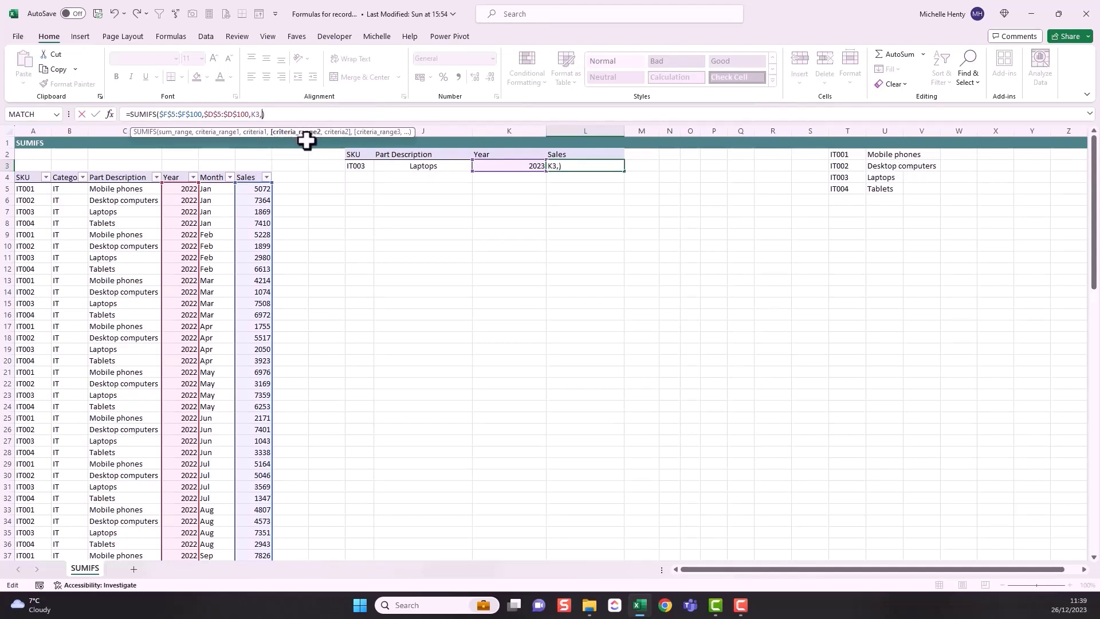
pyautogui.click(35, 189)
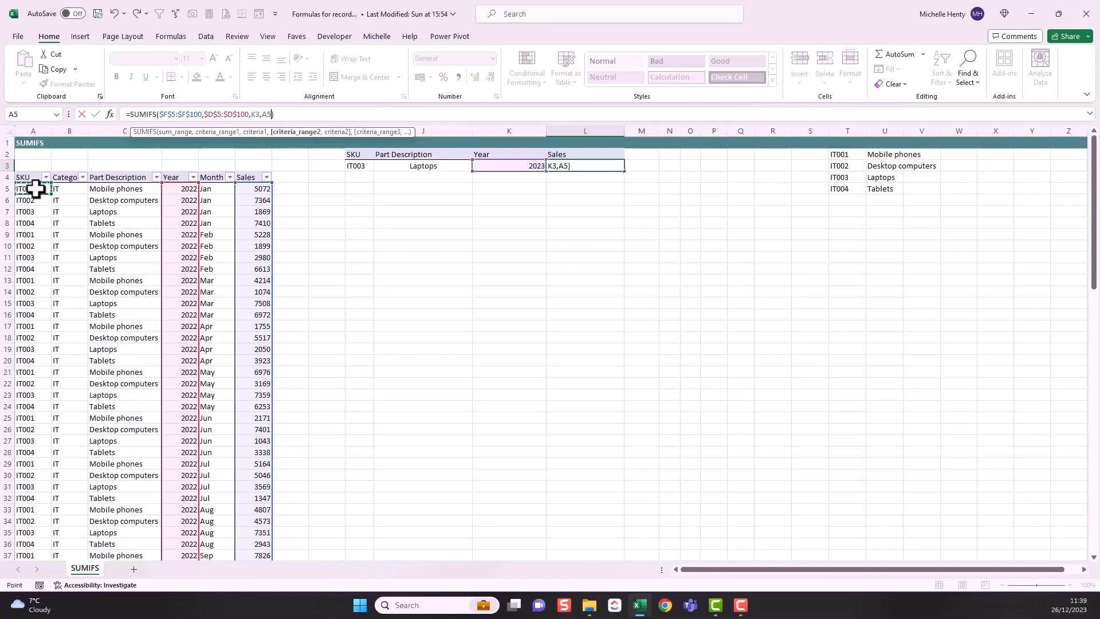
pyautogui.hotkey('ctrl', 'shift', 'Down')
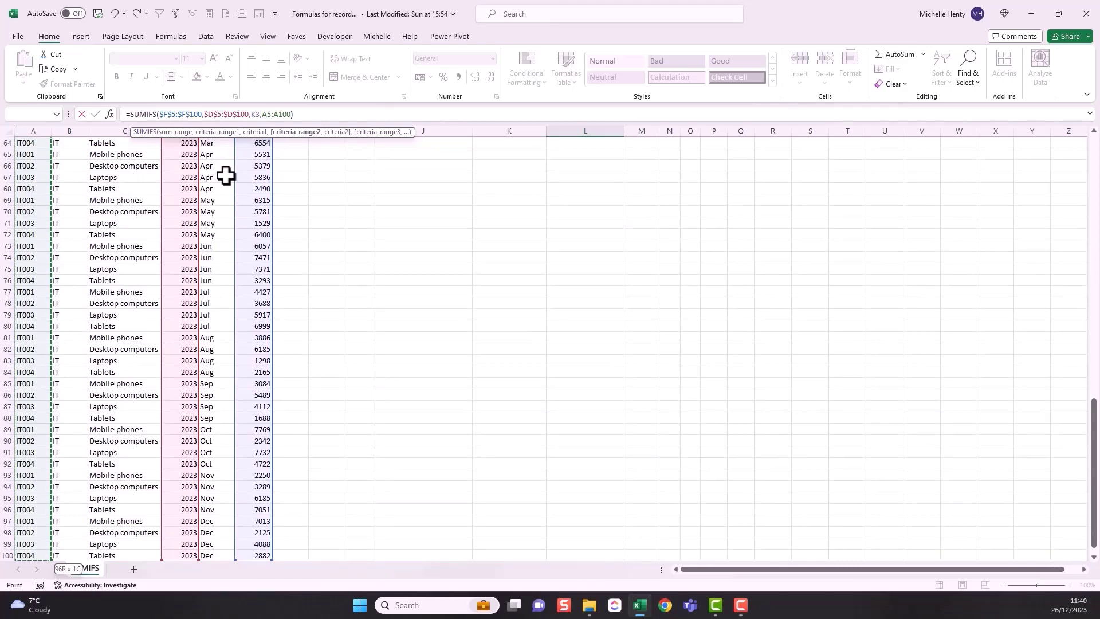
pyautogui.press('F4')
pyautogui.write(',')
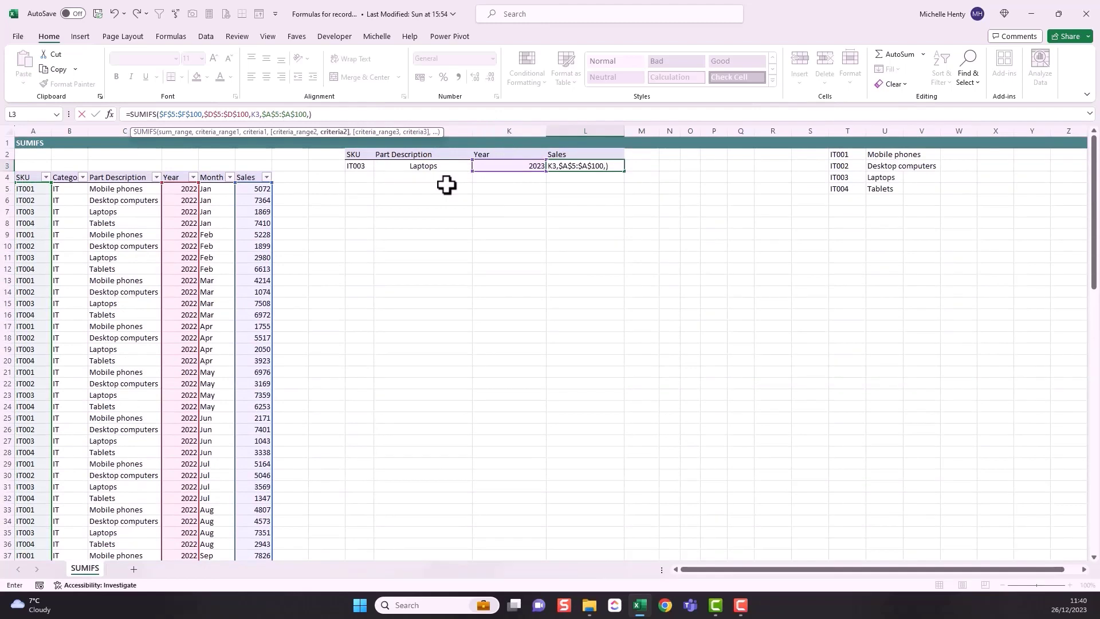
pyautogui.click(355, 165)
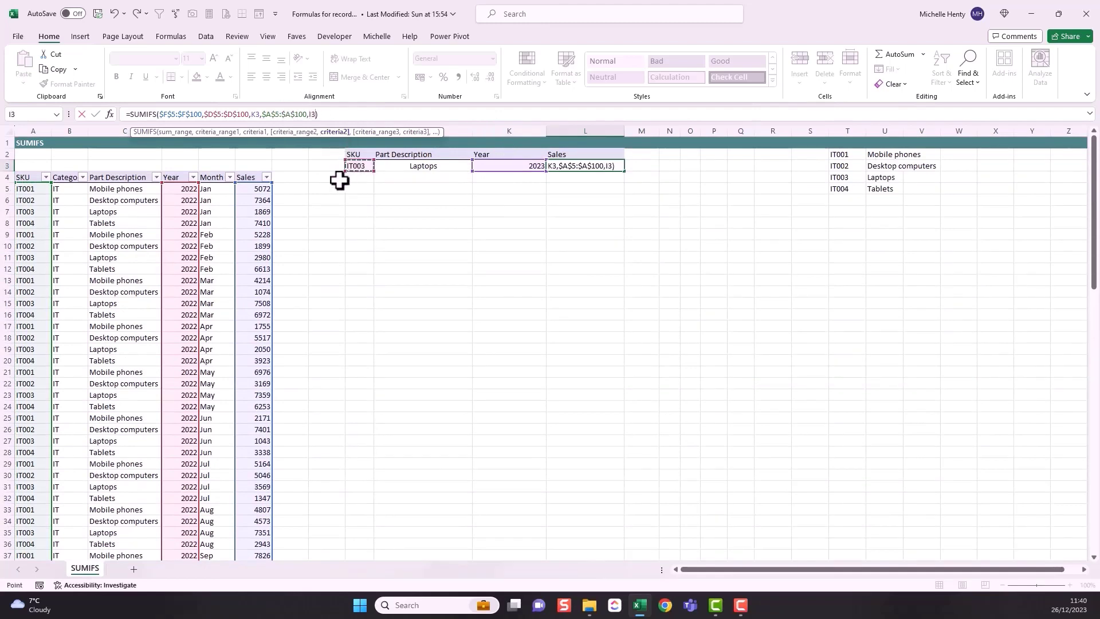
# - Review each range and criterion in the extended SUMIFS formula and commit it in L3
pyautogui.click(183, 114)
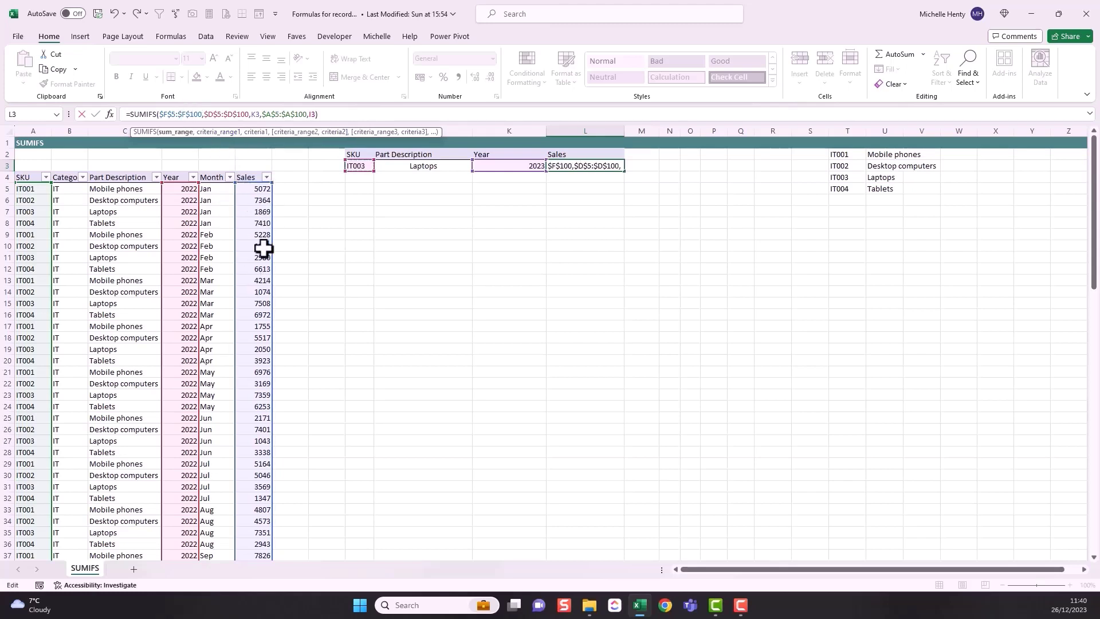
pyautogui.click(224, 114)
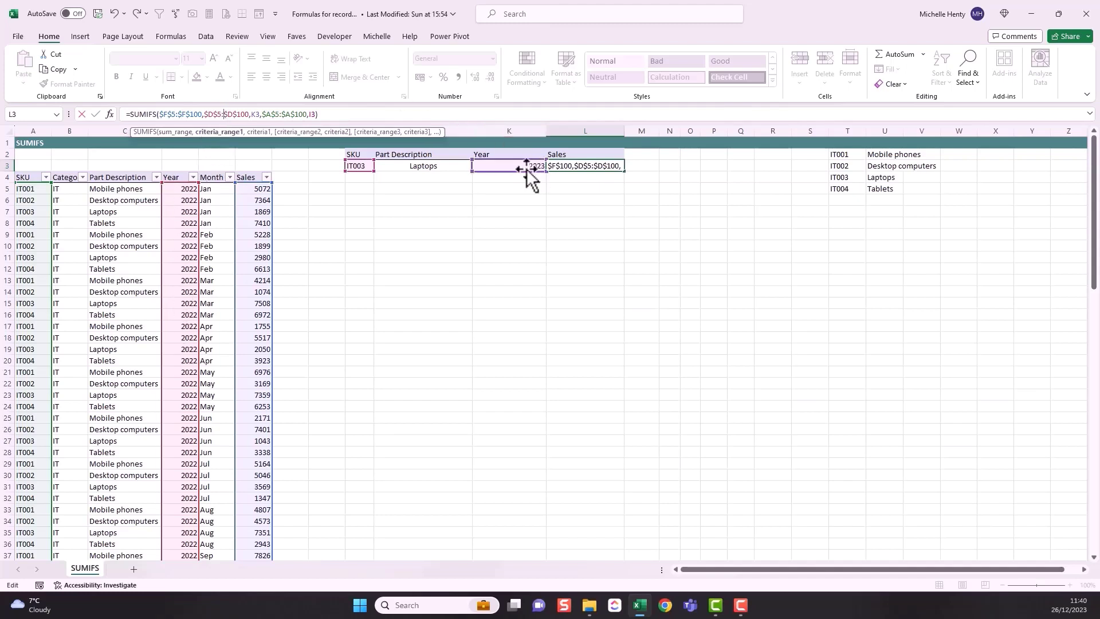
pyautogui.click(259, 114)
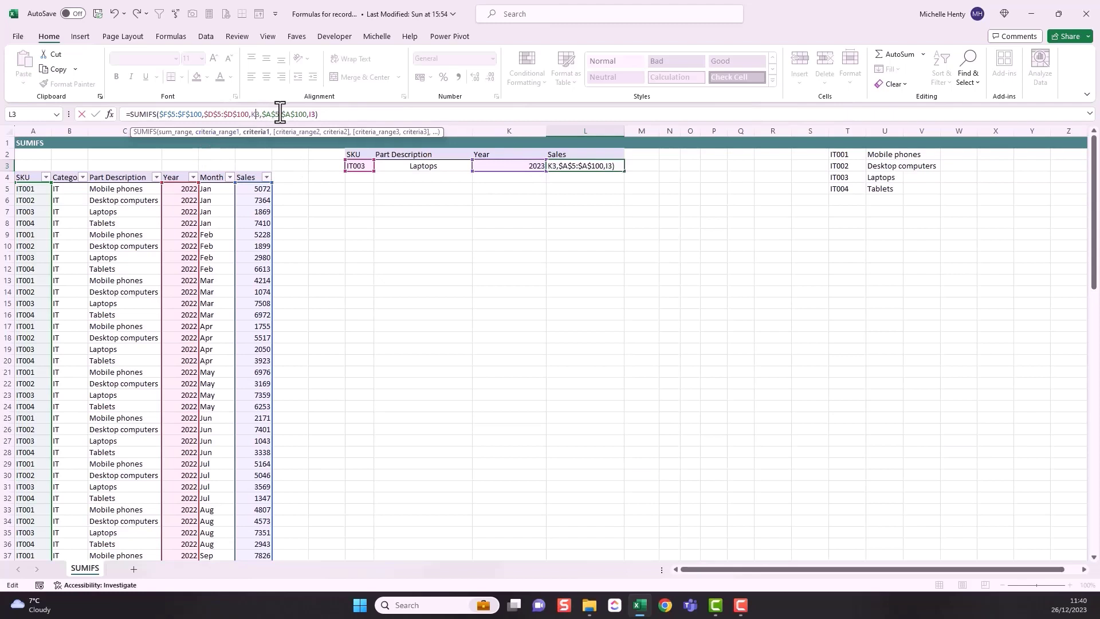
pyautogui.click(277, 114)
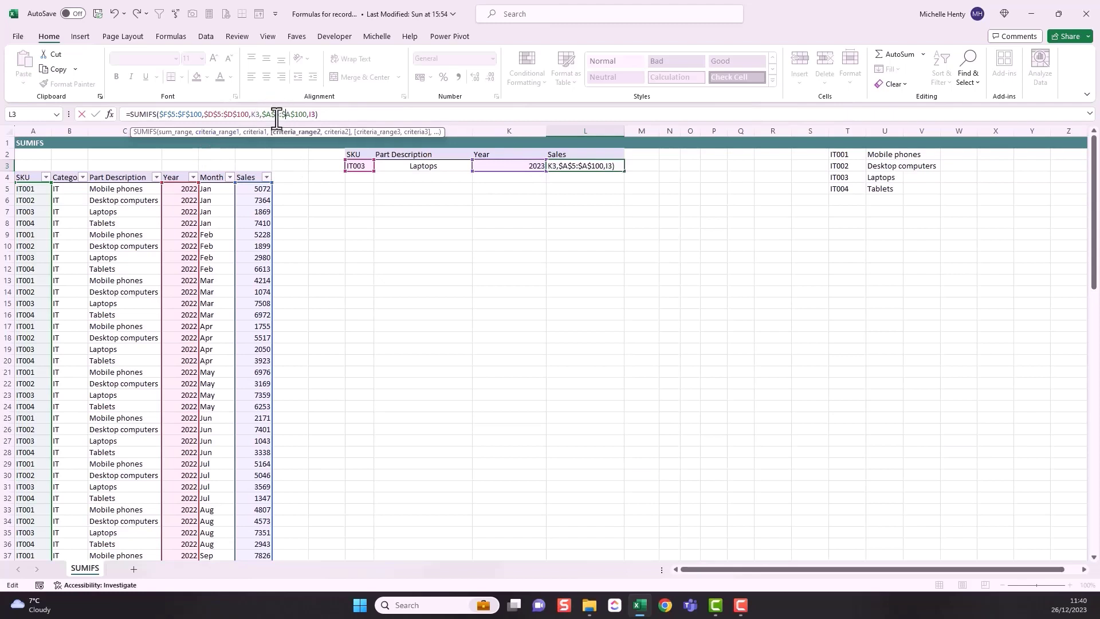
pyautogui.click(314, 114)
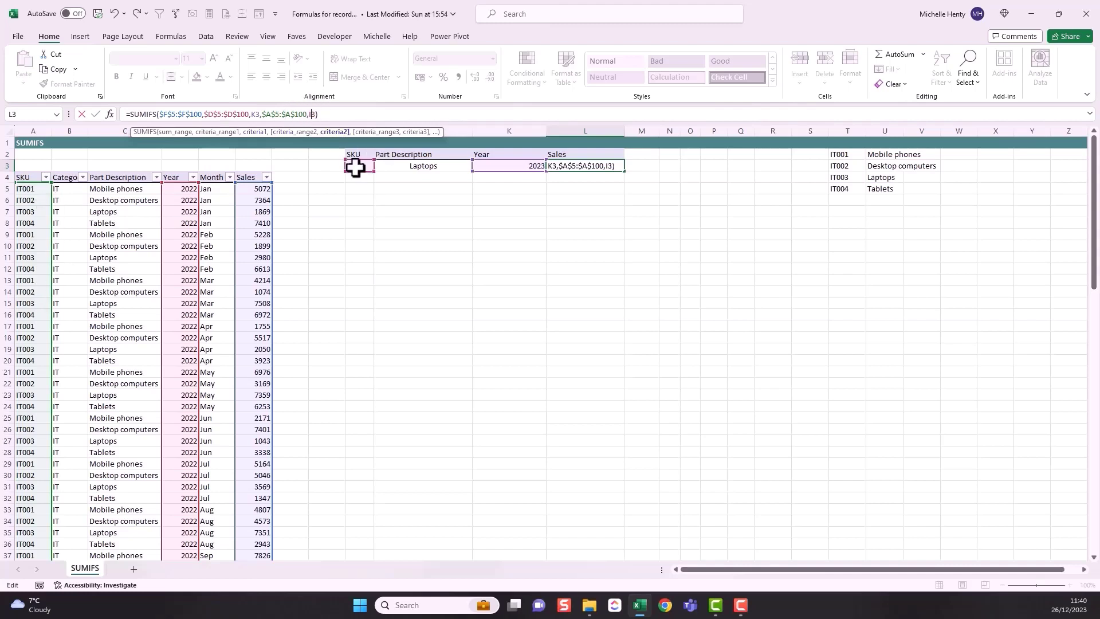
pyautogui.click(324, 115)
pyautogui.press('Return')
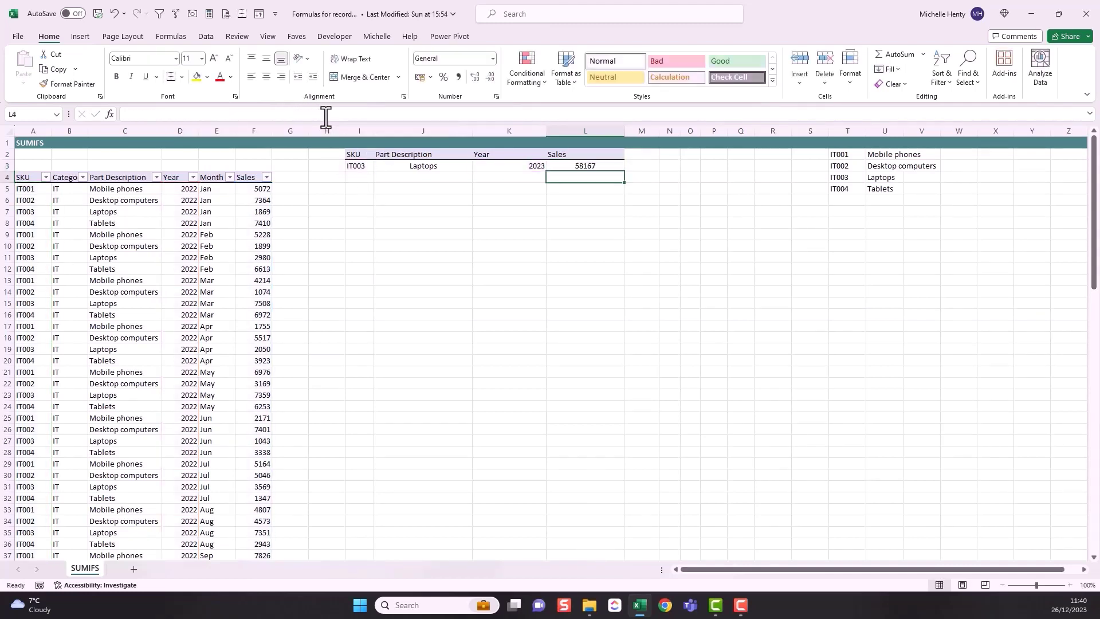
# - Filter the sales table's Year column to show only 2023 for checking the total in L3
pyautogui.click(568, 166)
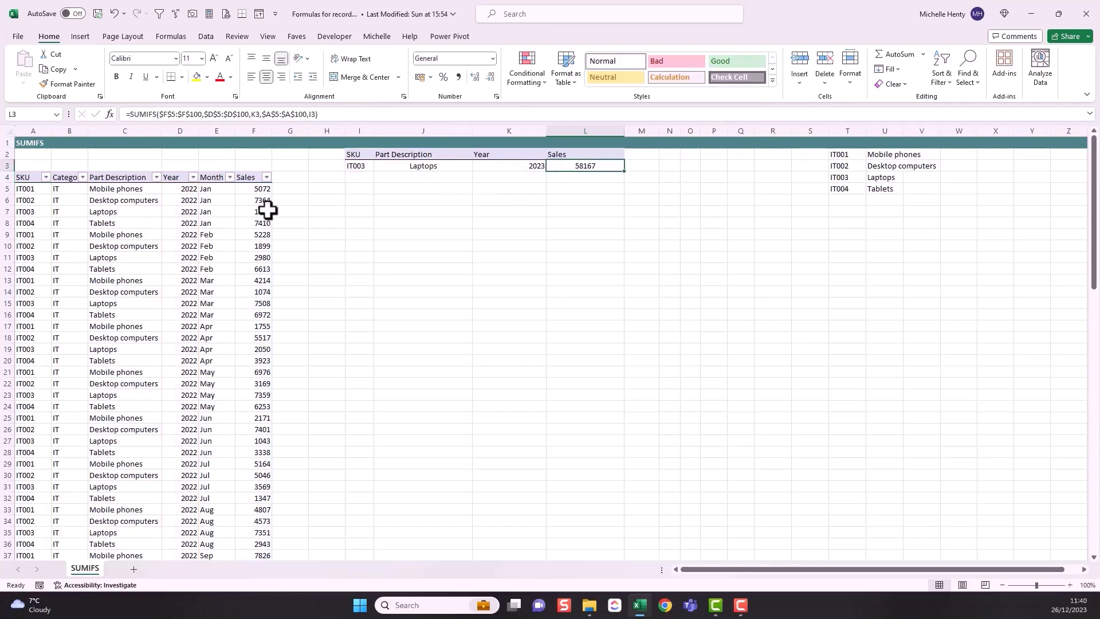
pyautogui.click(193, 178)
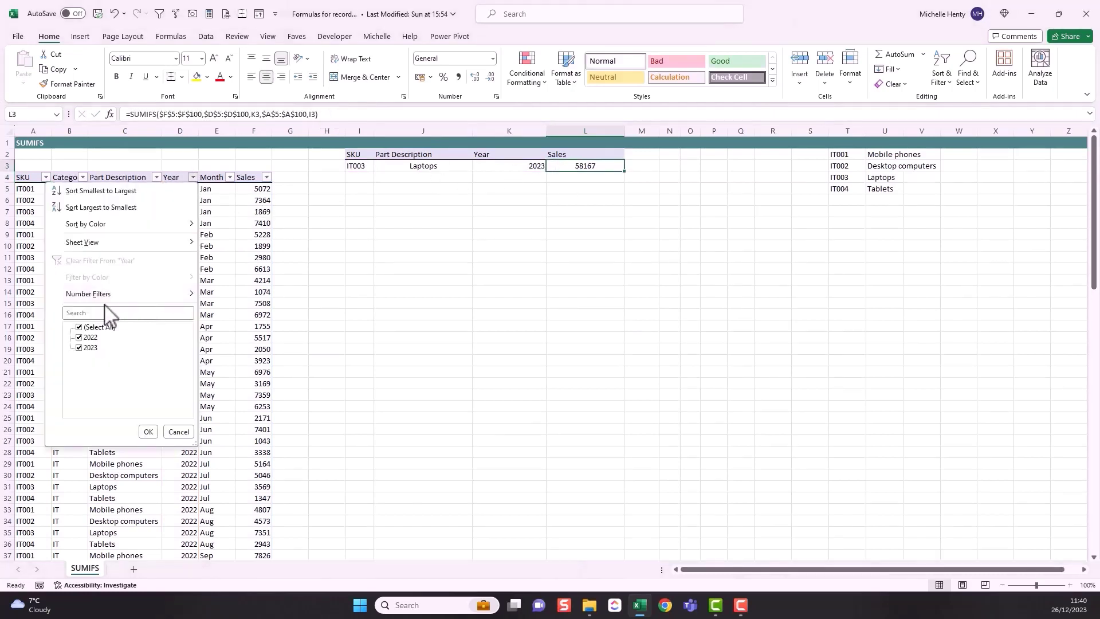
pyautogui.click(79, 339)
pyautogui.click(148, 433)
# - Filter the sales table's Part Description column to show only Laptops
pyautogui.click(156, 178)
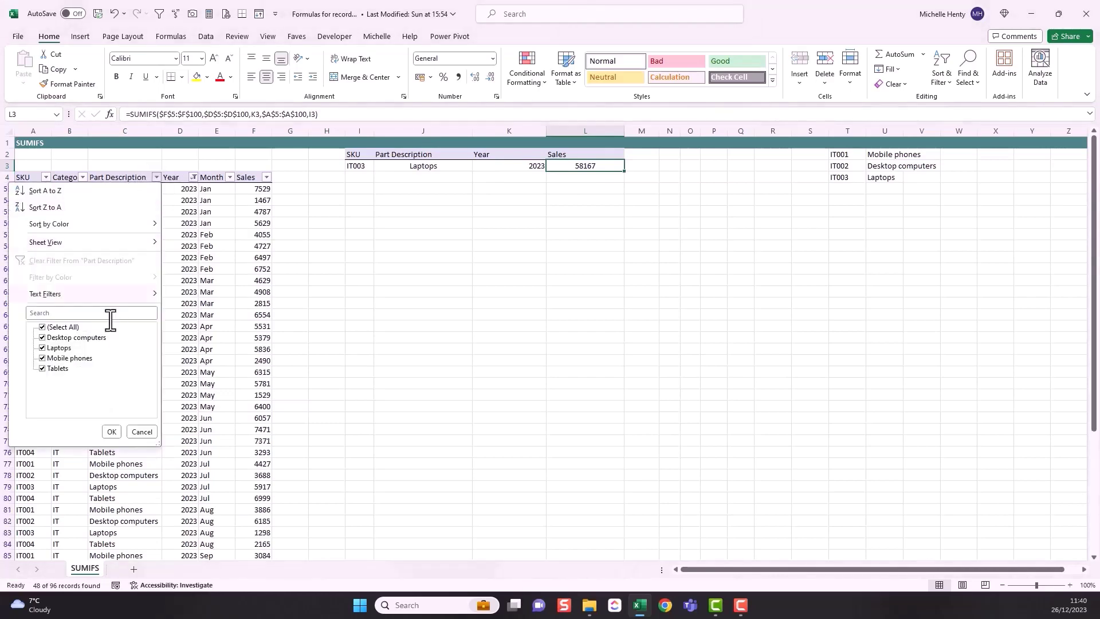
pyautogui.click(56, 327)
pyautogui.click(46, 348)
pyautogui.click(111, 432)
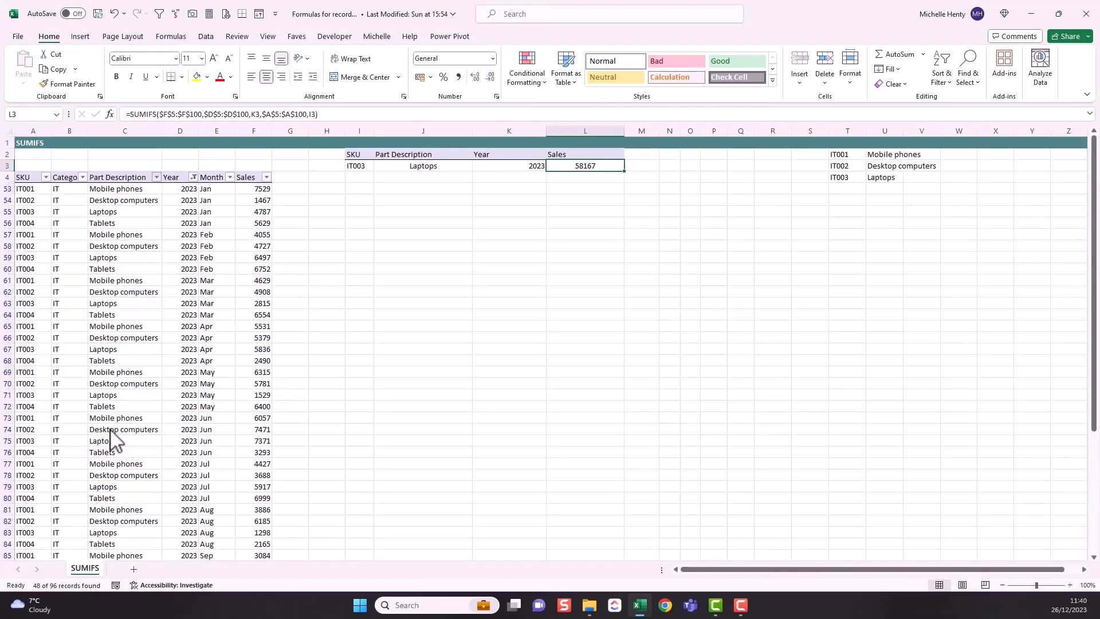
# - Check the sum of the filtered Laptops sales against L3 and choose SKU IT001 in I3
pyautogui.moveTo(256, 189); pyautogui.dragTo(250, 314)
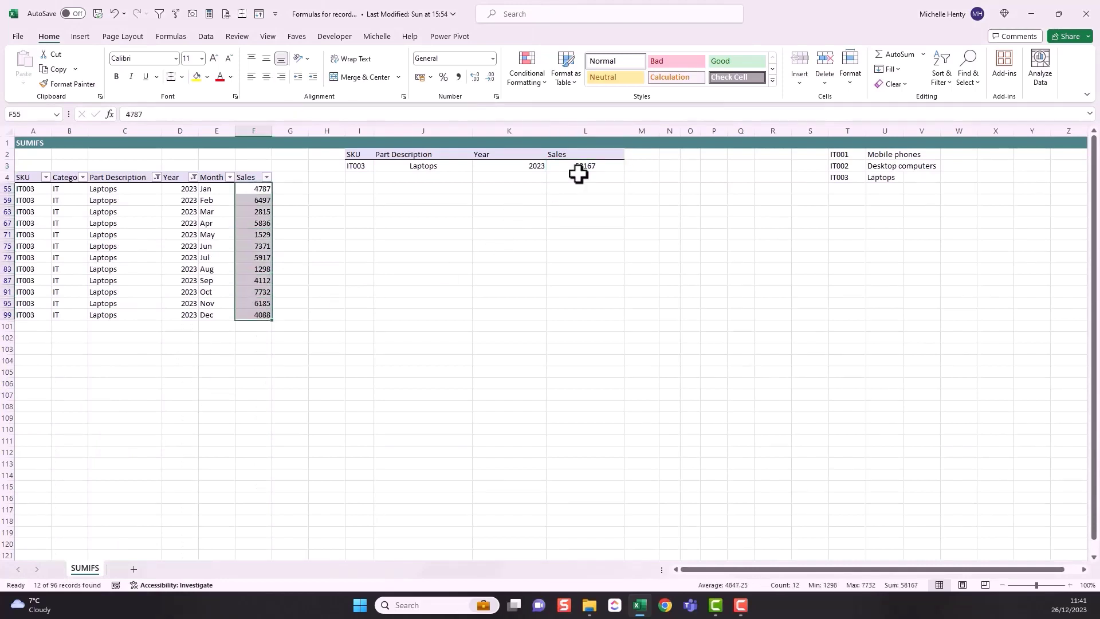
pyautogui.click(359, 166)
pyautogui.click(379, 166)
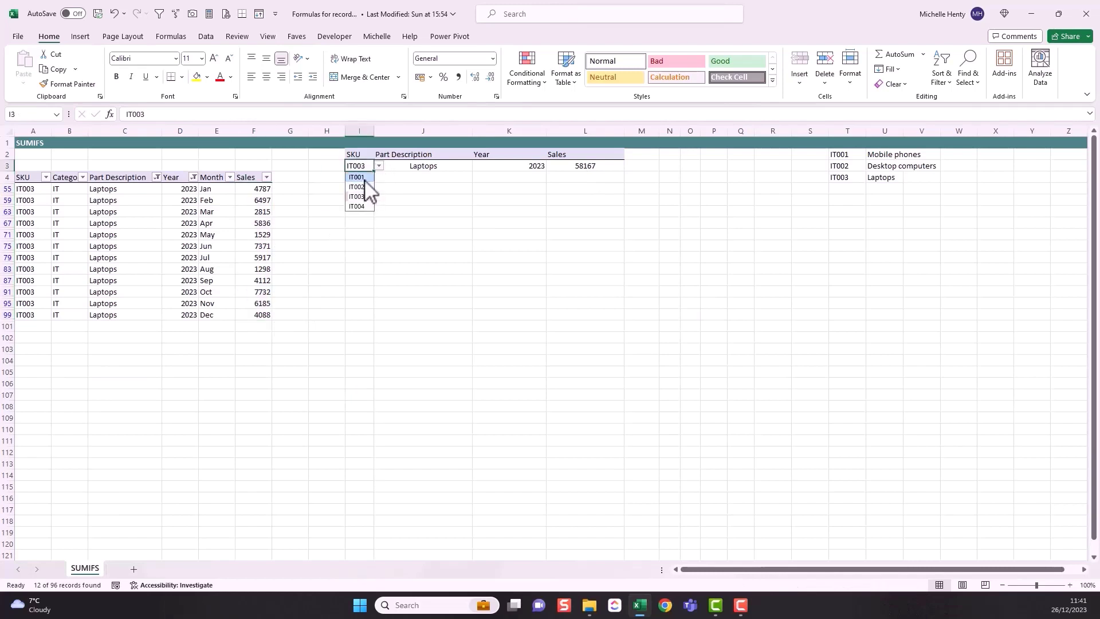
pyautogui.click(357, 178)
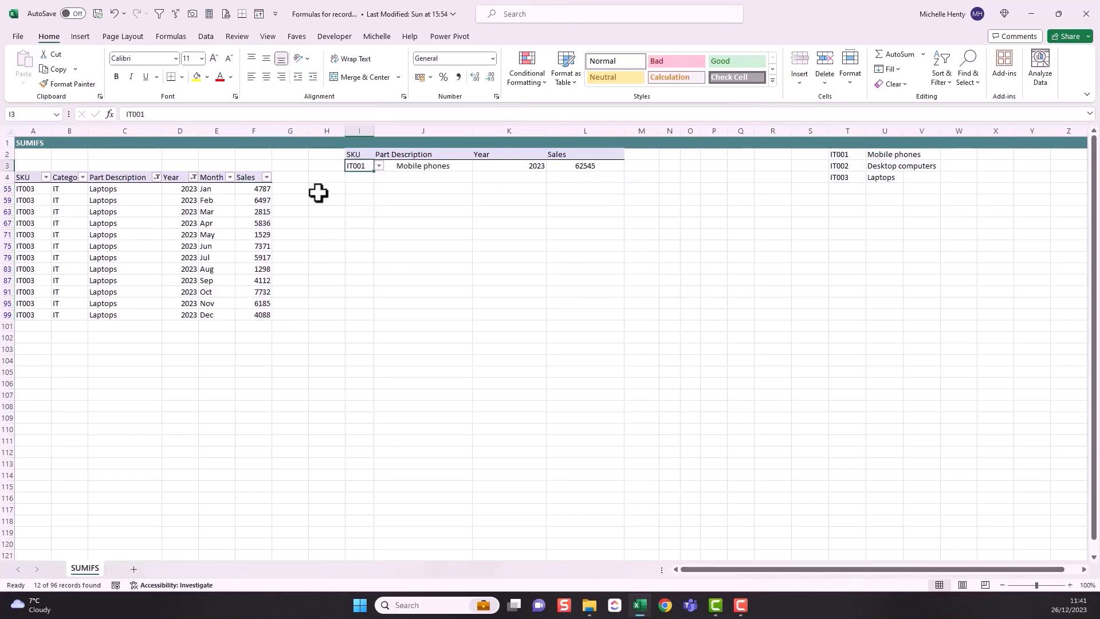
# - Change the sales table's Part Description filter to show only Mobile phones
pyautogui.click(157, 178)
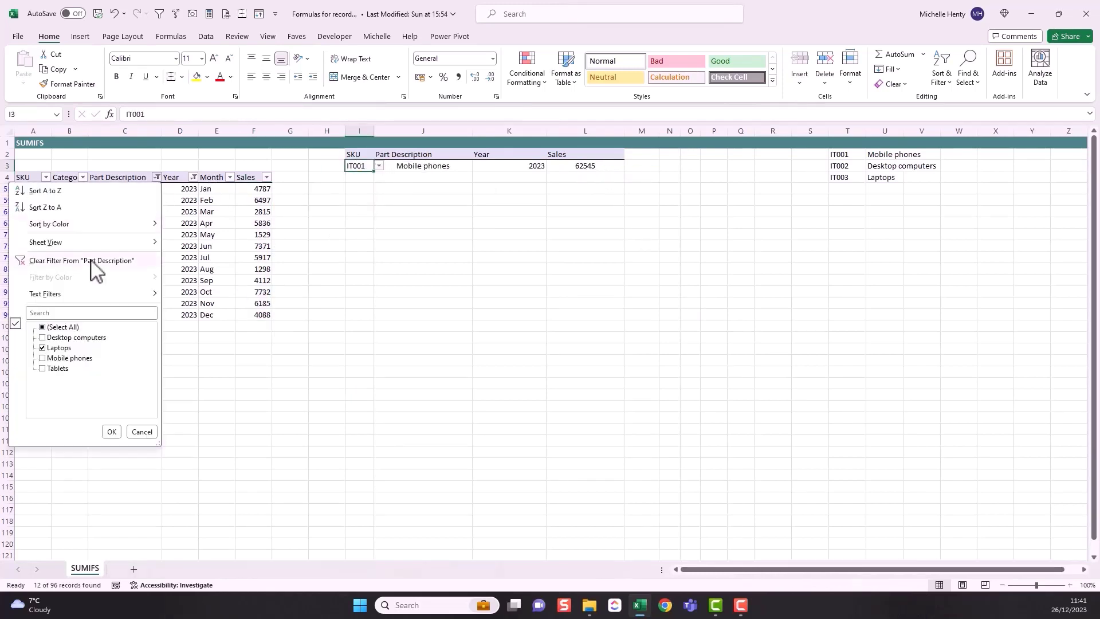
pyautogui.click(42, 348)
pyautogui.click(43, 358)
pyautogui.click(112, 431)
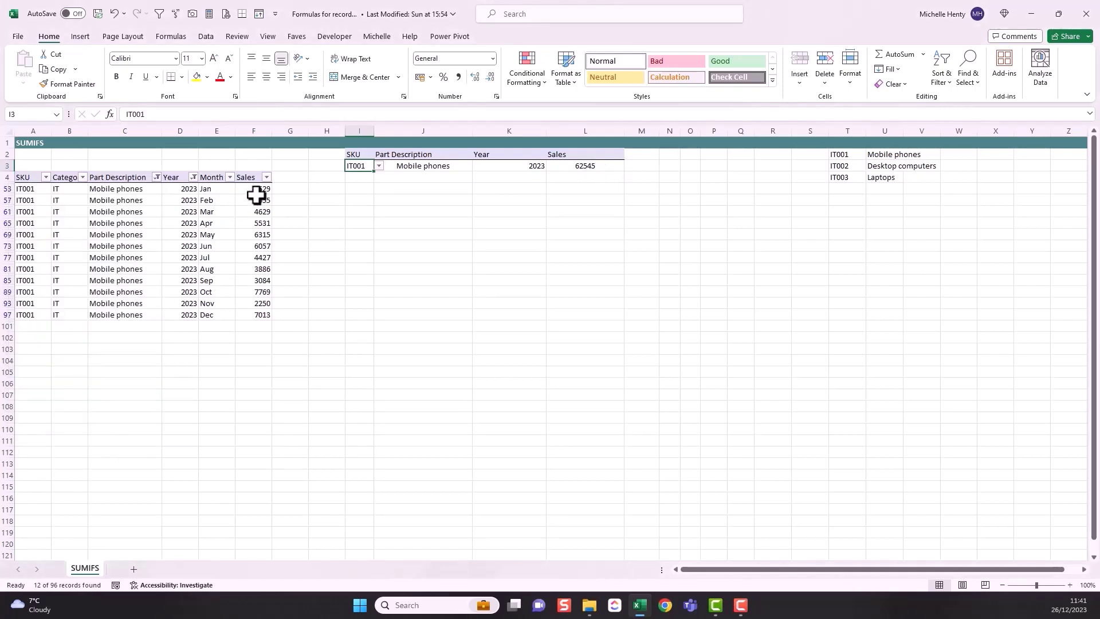
# - Check the sum of the filtered Mobile phones sales and clear all filters from the sales table
pyautogui.moveTo(256, 192); pyautogui.dragTo(240, 315)
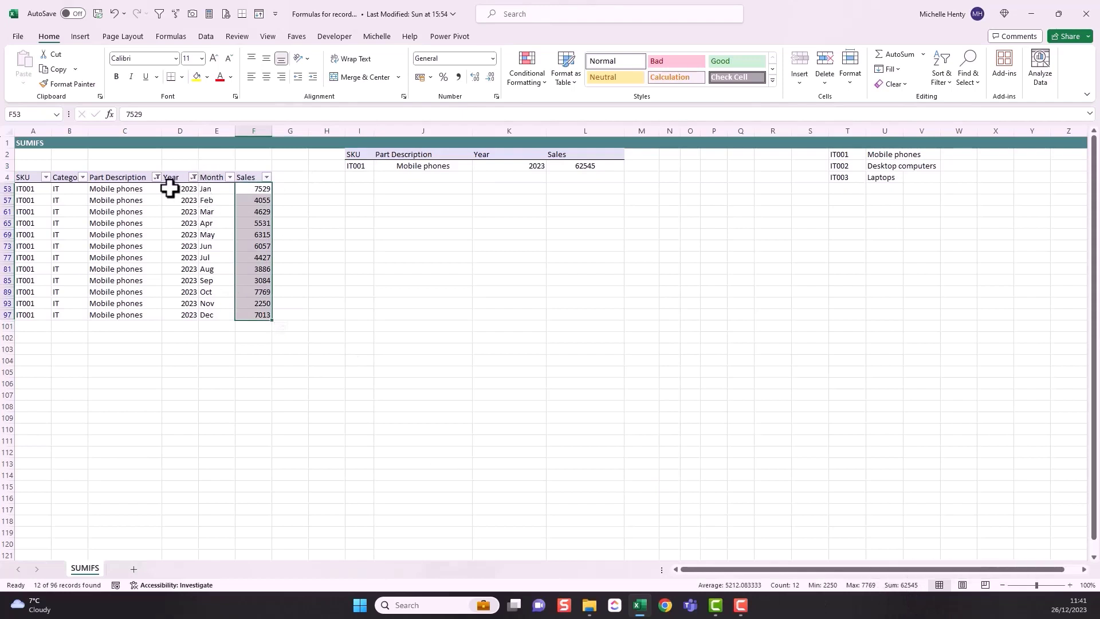
pyautogui.click(148, 193)
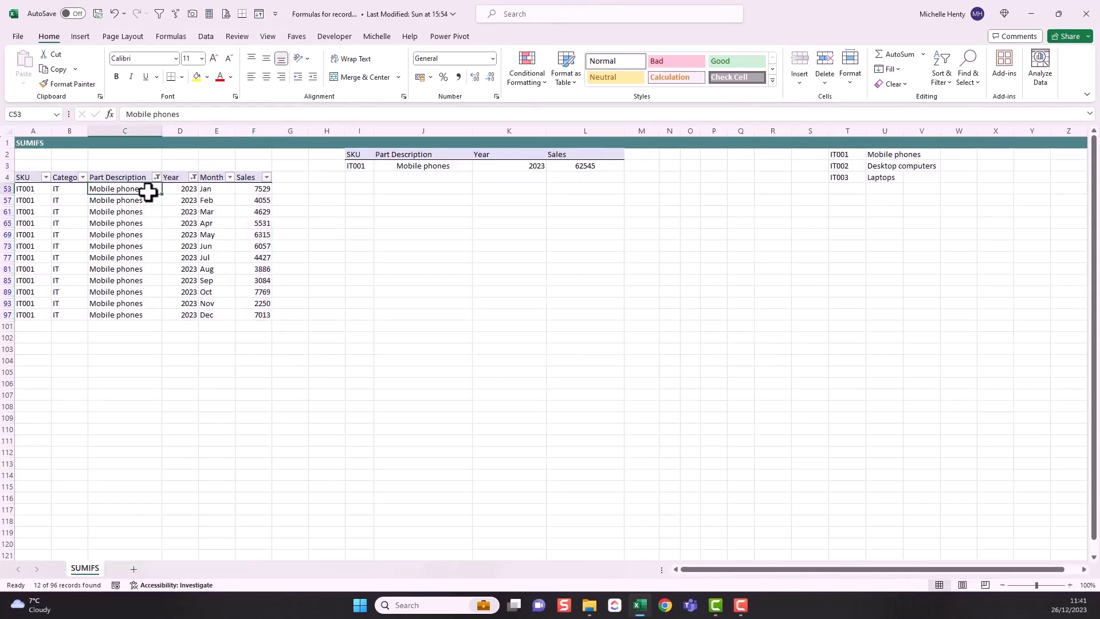
pyautogui.hotkey('ctrl', 'shift', 'l')
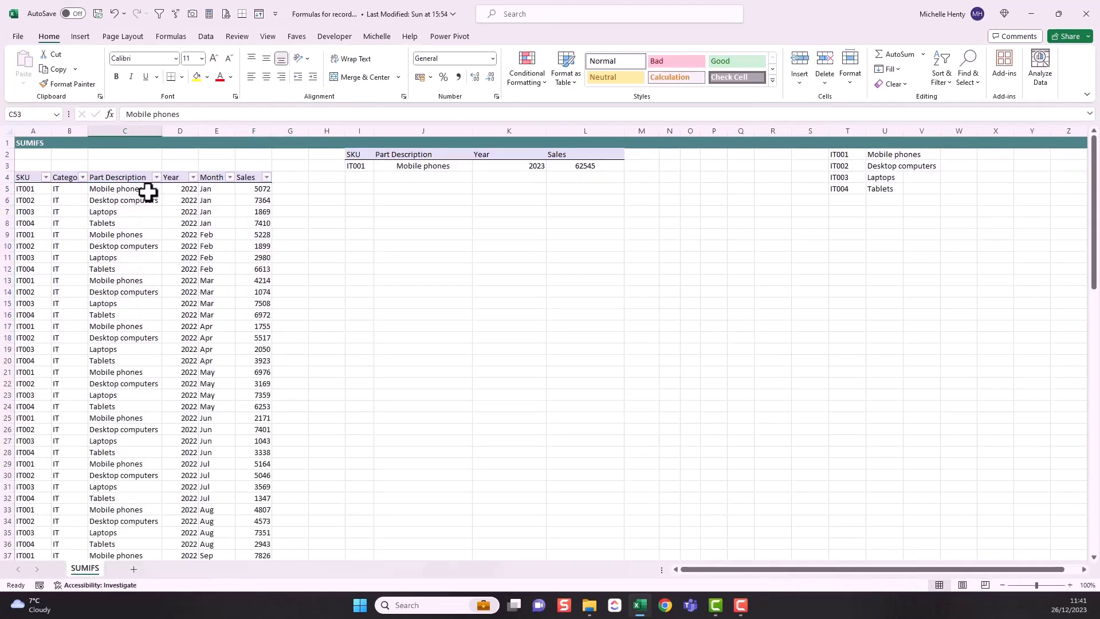
# - Remove the SUMIFS formula from L3 and start an AVERAGEIFS formula in its place
pyautogui.click(581, 167)
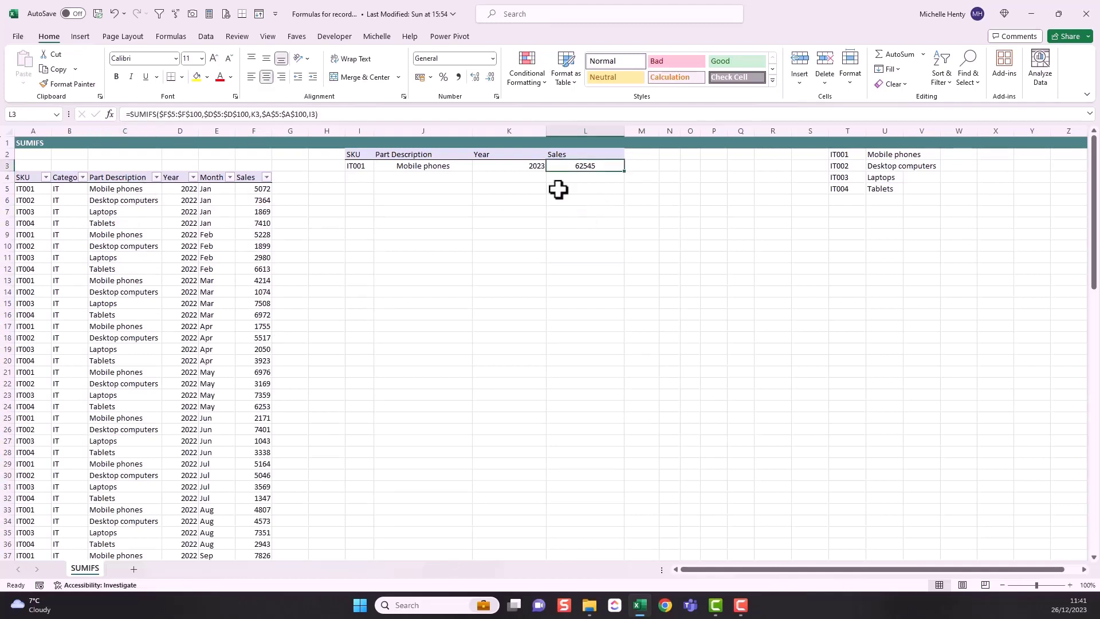
pyautogui.click(289, 115)
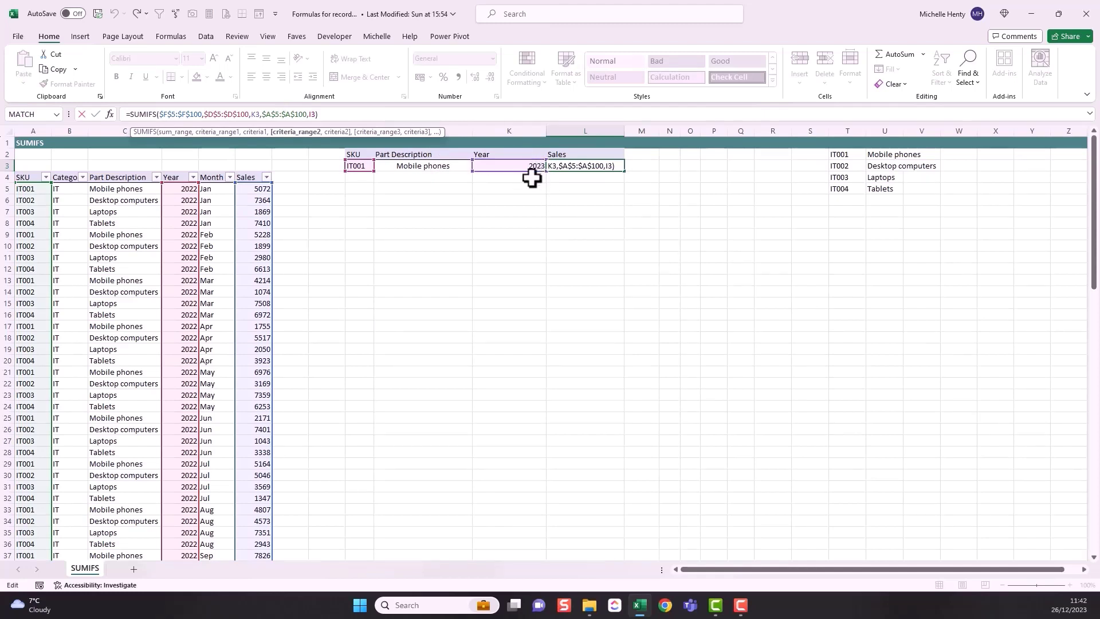
pyautogui.moveTo(319, 114); pyautogui.dragTo(111, 135)
pyautogui.press('Delete')
pyautogui.write('=')
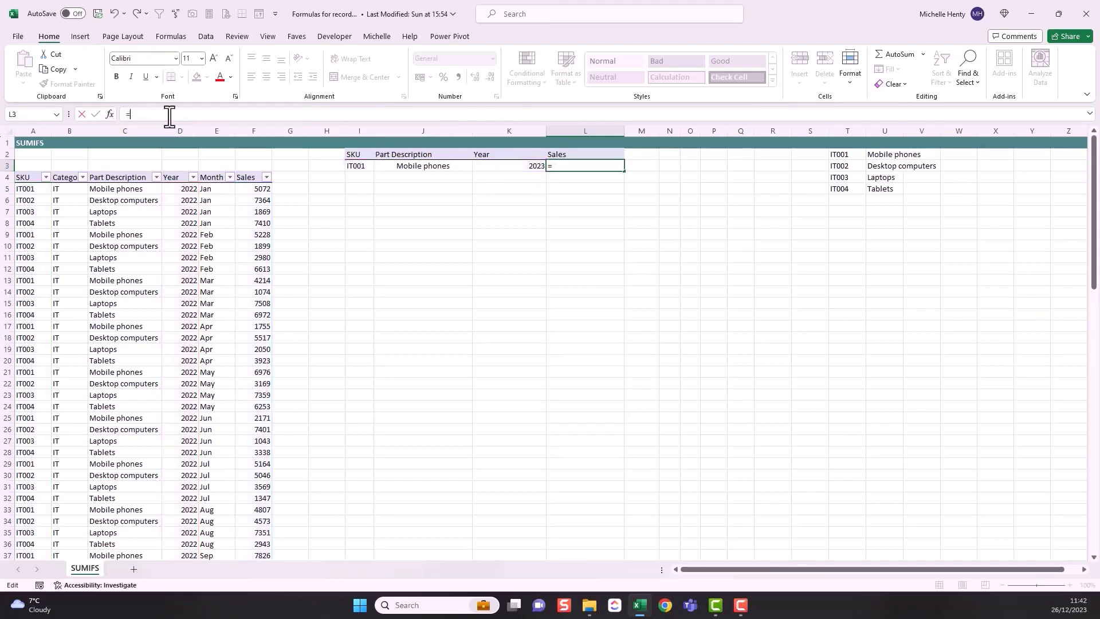
pyautogui.write('ave')
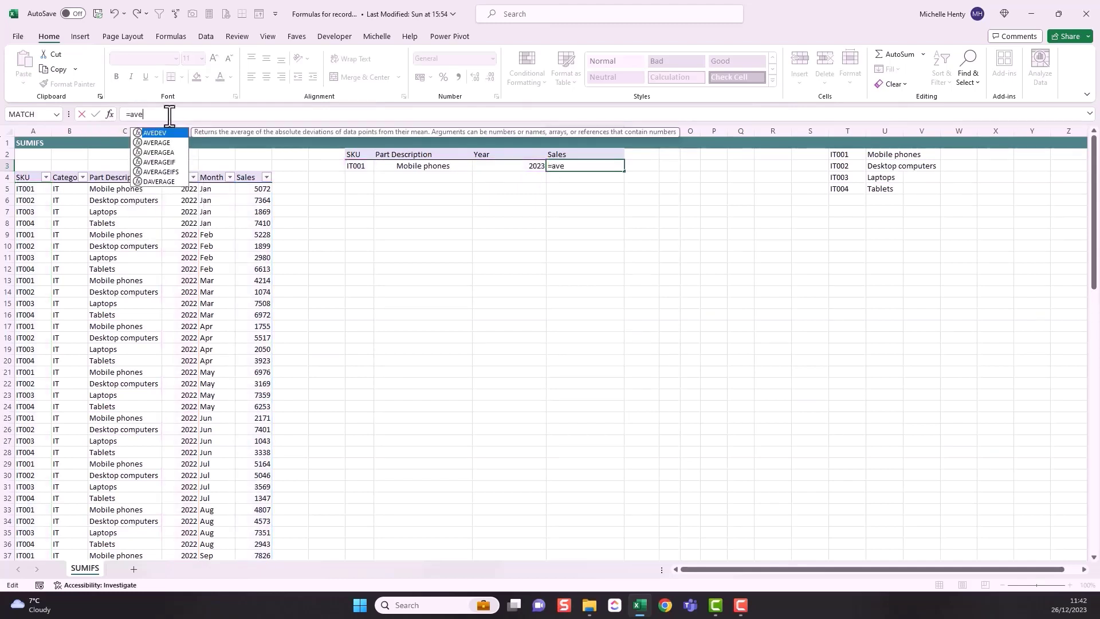
pyautogui.doubleClick(170, 173)
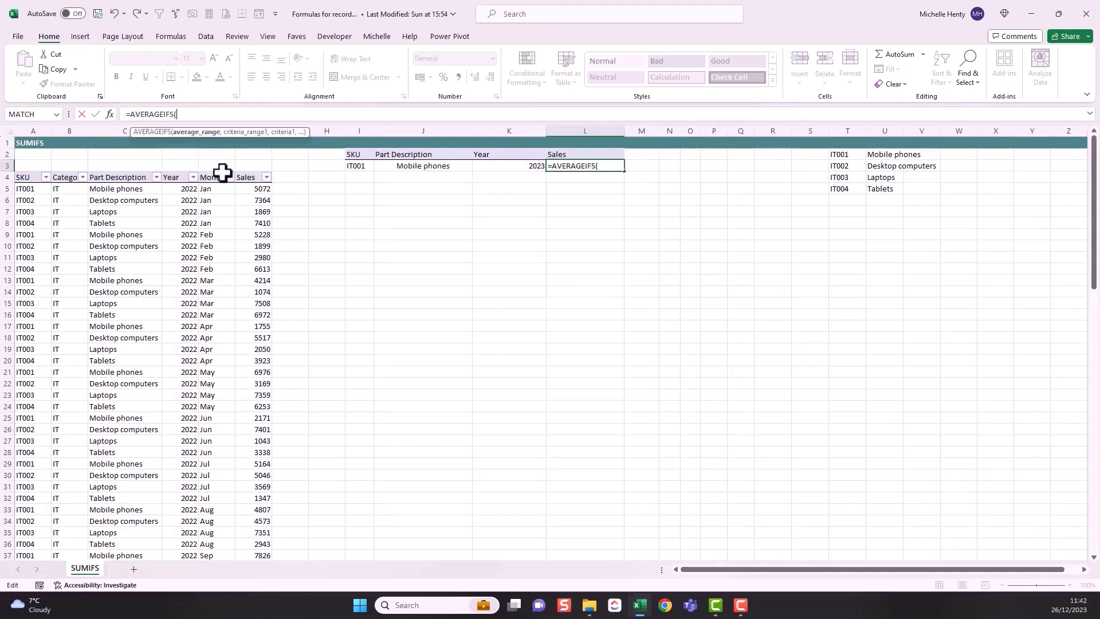
# - Set the Sales values F5:F100 as the average range of the AVERAGEIFS formula
pyautogui.click(253, 189)
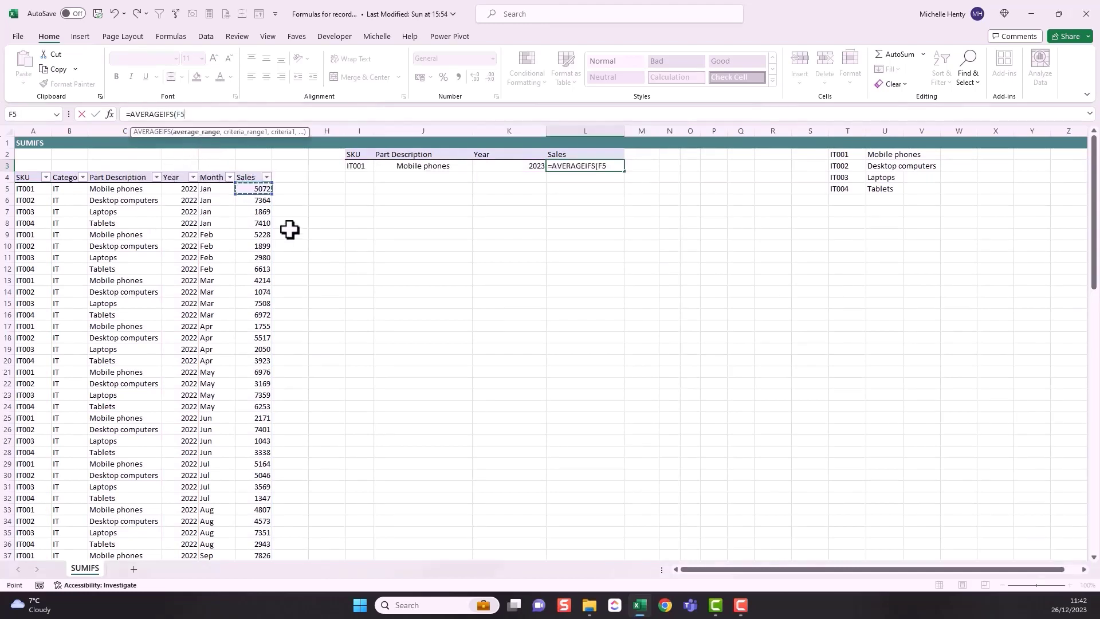
pyautogui.hotkey('ctrl', 'shift', 'Down')
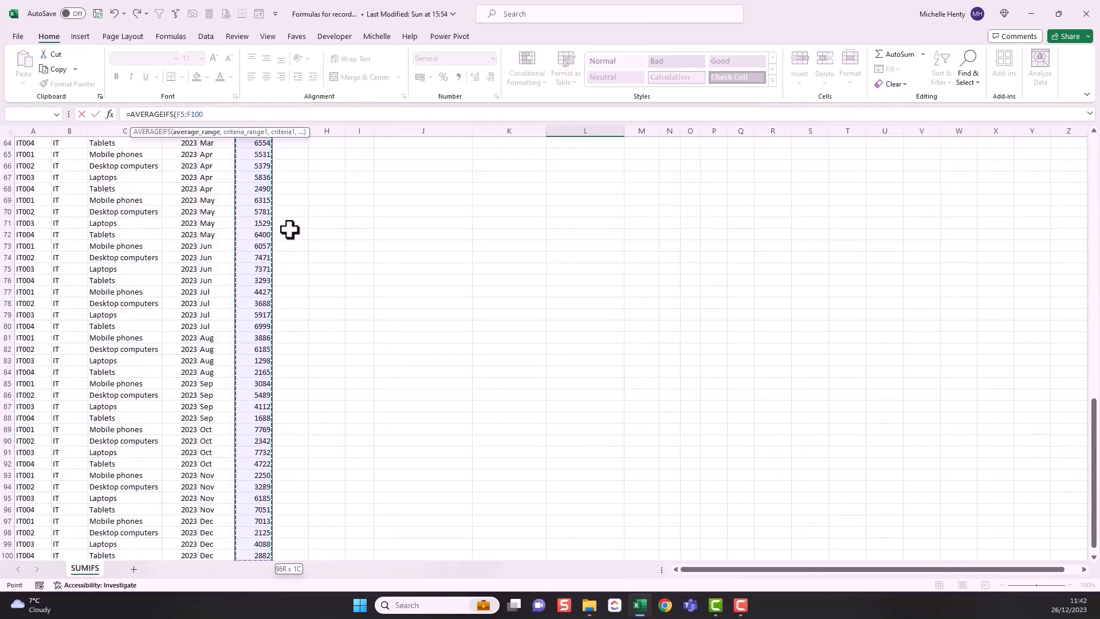
pyautogui.write(',')
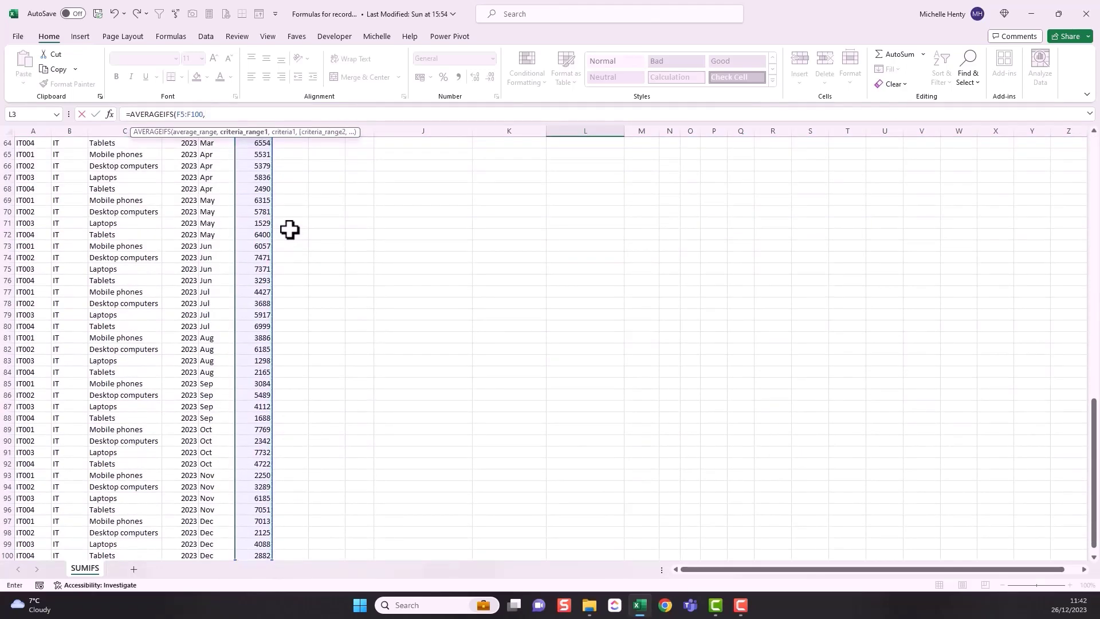
# - Add the Year range D5:D100 with criterion K3 to the AVERAGEIFS formula and commit it in L3
pyautogui.moveTo(1095, 504); pyautogui.dragTo(1089, 144)
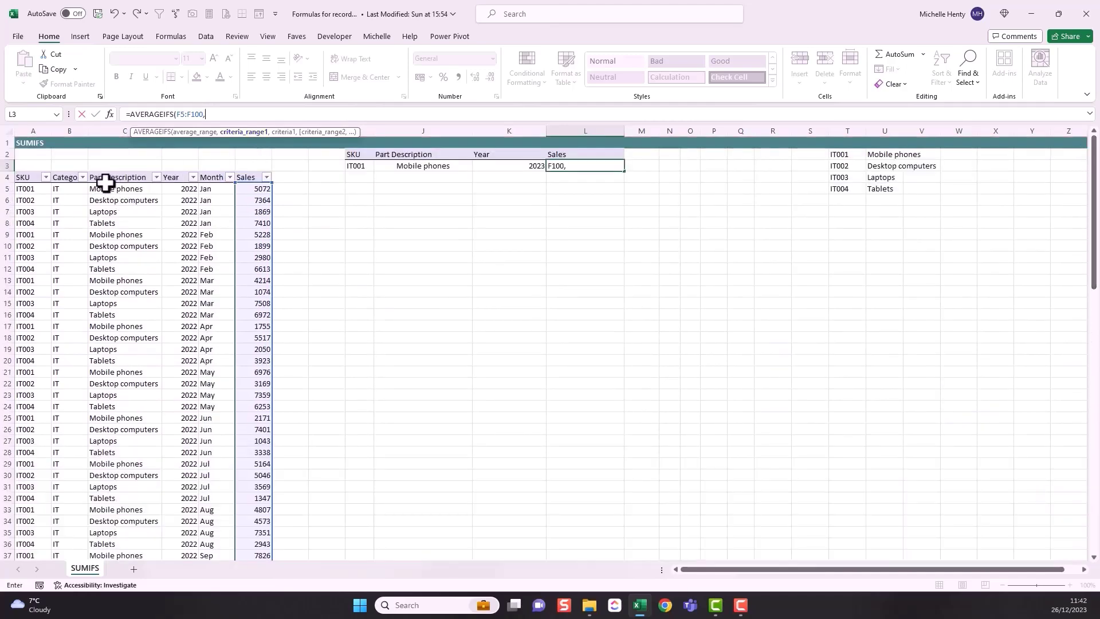
pyautogui.click(186, 193)
pyautogui.hotkey('ctrl', 'shift', 'Down')
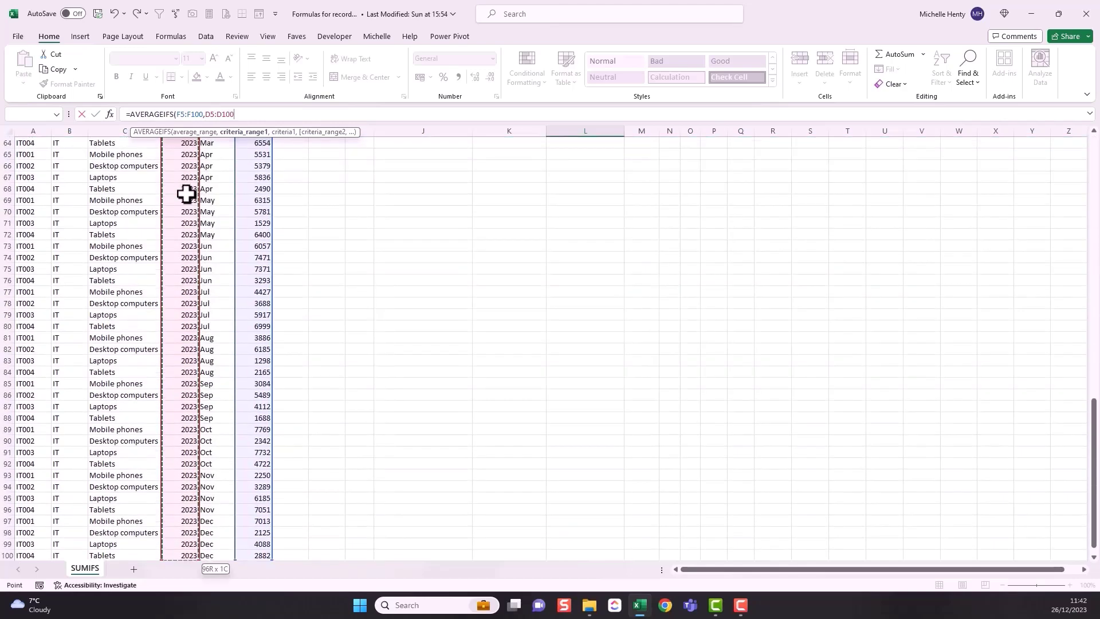
pyautogui.write(',')
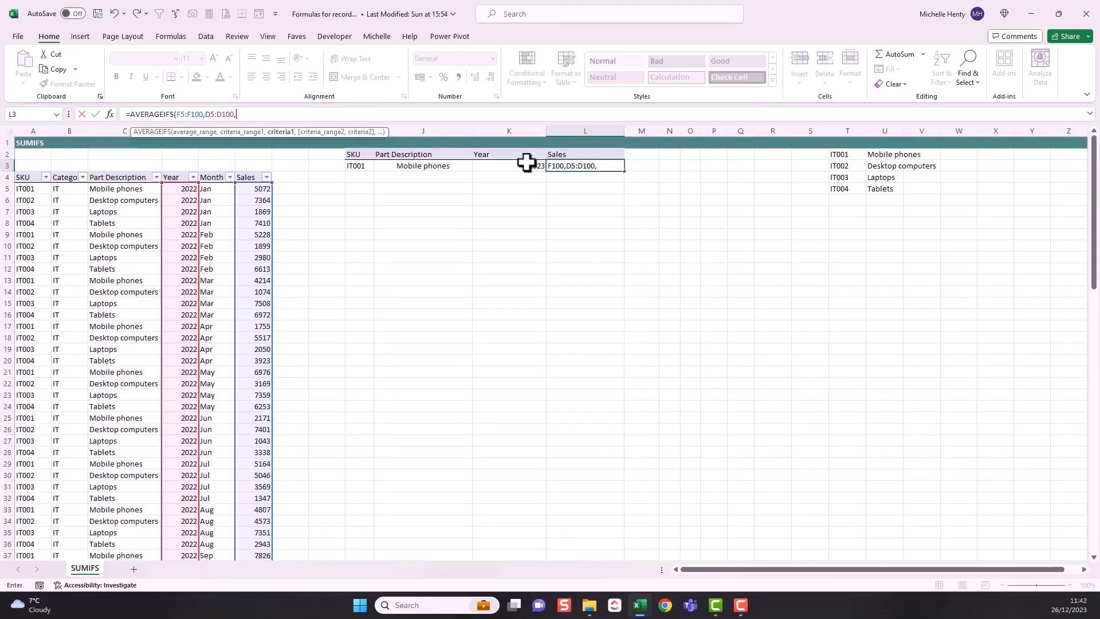
pyautogui.click(522, 167)
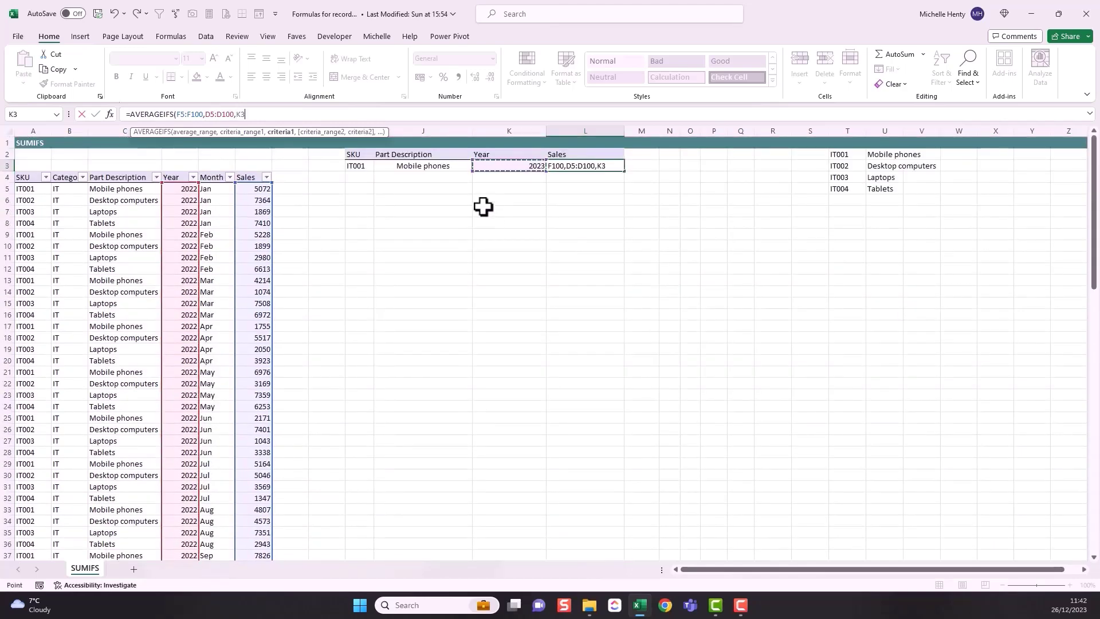
pyautogui.press('Return')
pyautogui.press('Up')
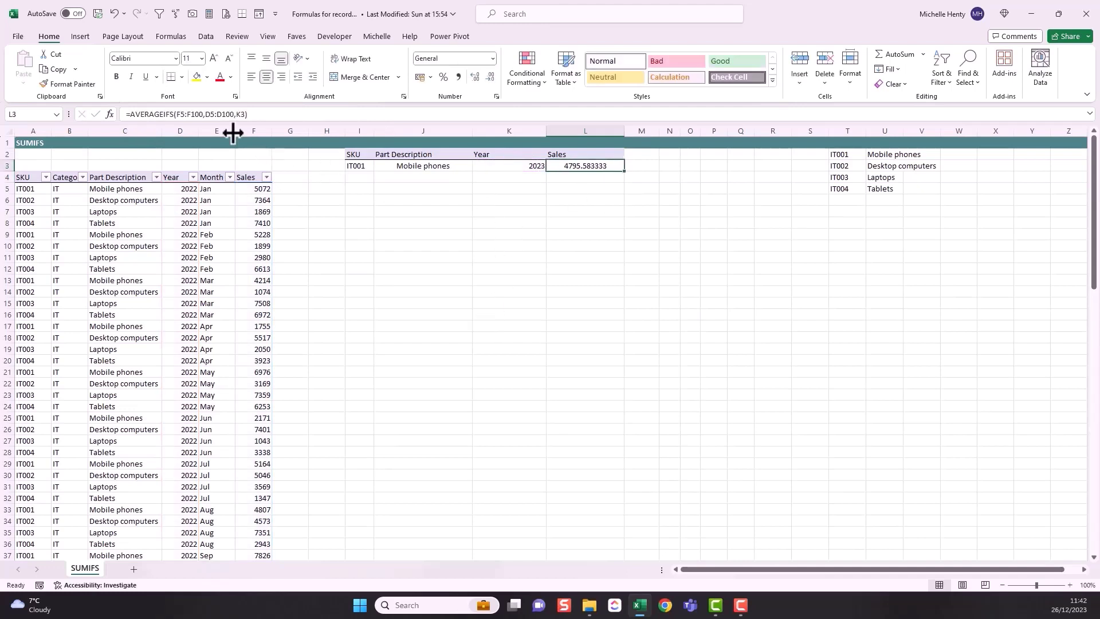
# - Wrap the AVERAGEIFS formula in L3 in a ROUND function with 1 decimal place
pyautogui.click(189, 114)
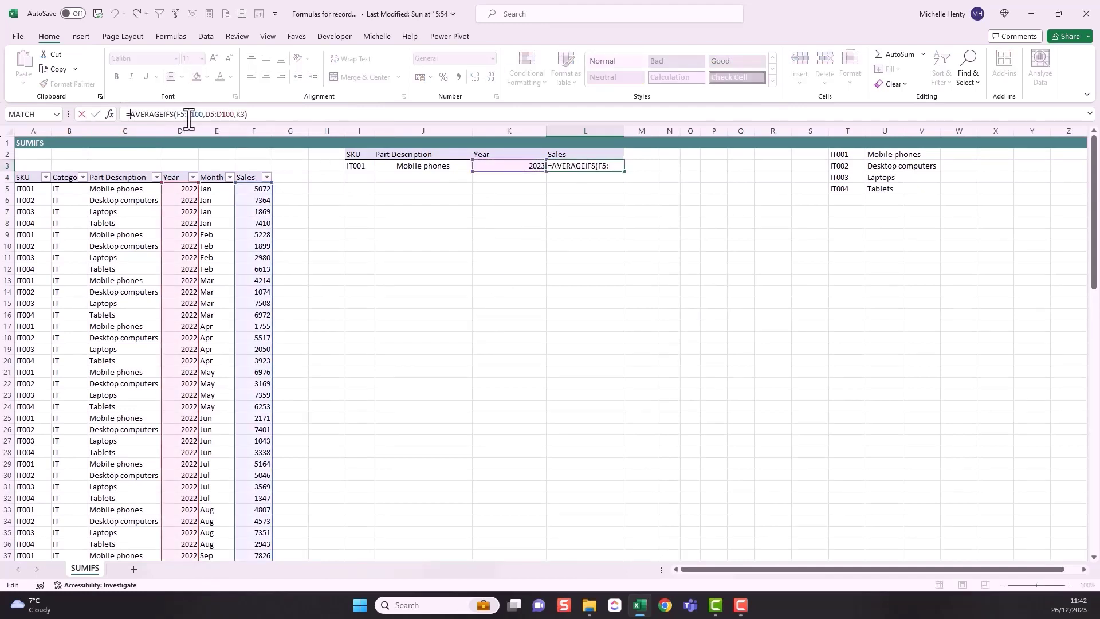
pyautogui.write('round')
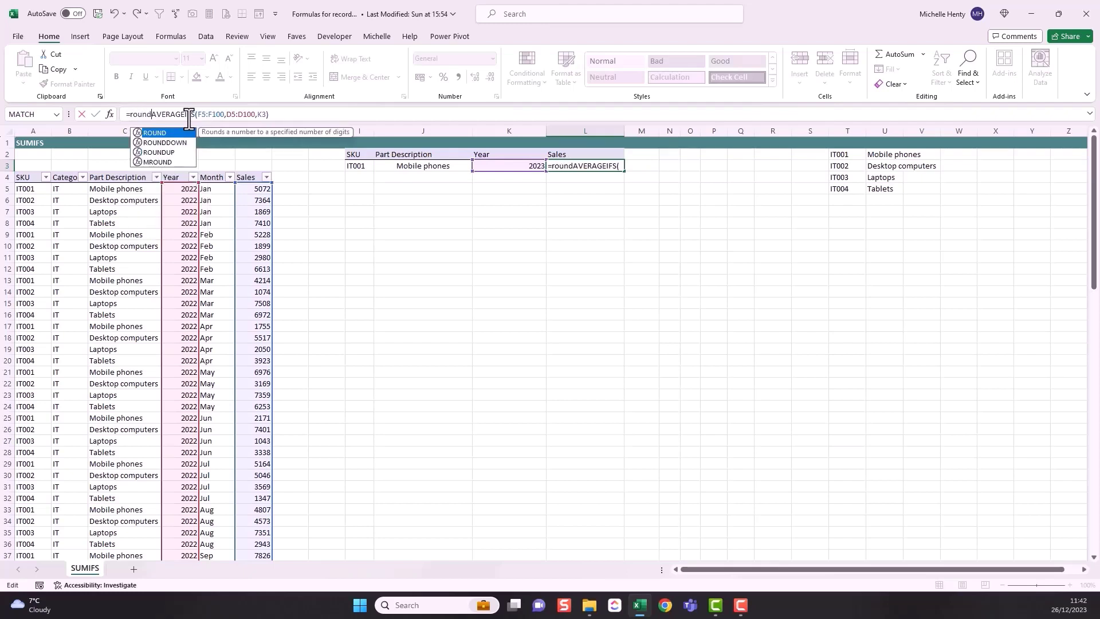
pyautogui.write('(')
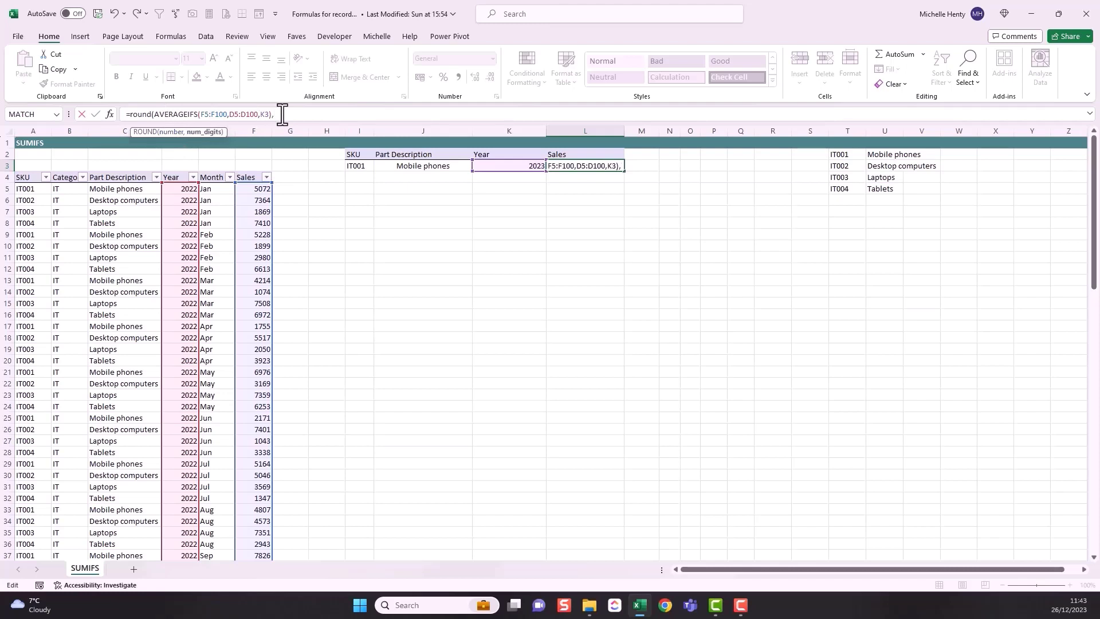
pyautogui.press('Return')
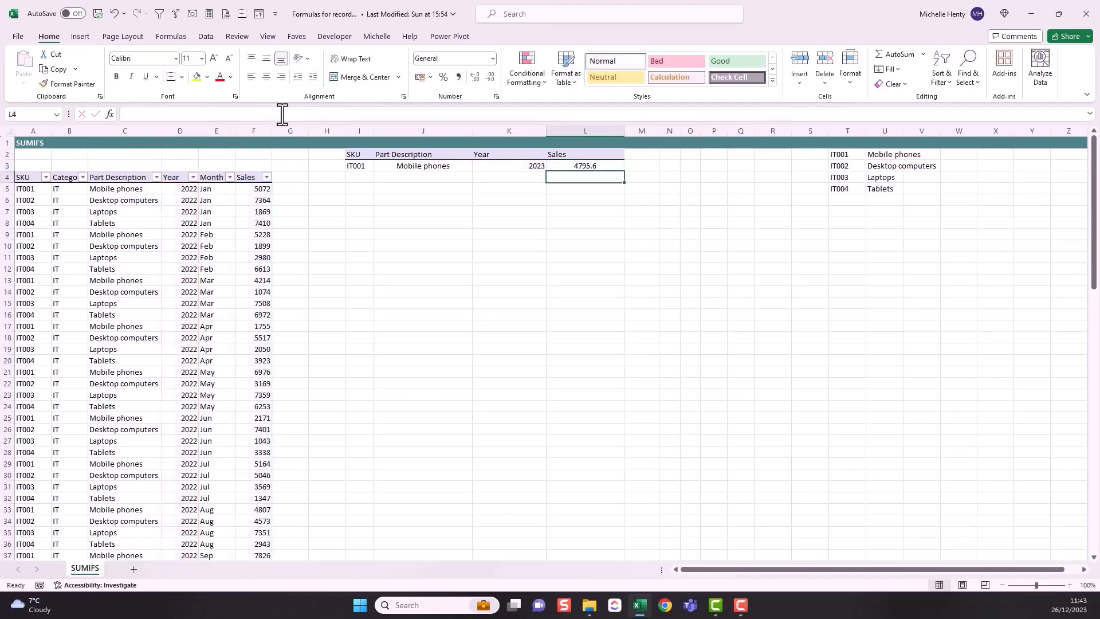
# - Review the rounded average in L3, its formula and the year criterion in K3
pyautogui.doubleClick(600, 168)
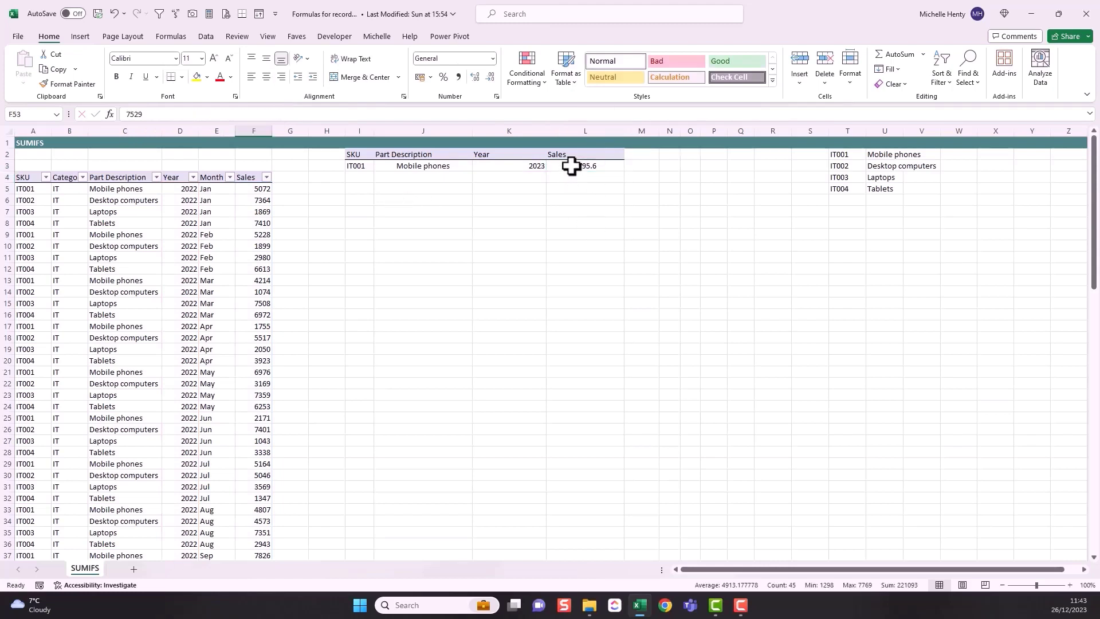
pyautogui.click(572, 167)
pyautogui.moveTo(526, 166); pyautogui.dragTo(549, 165)
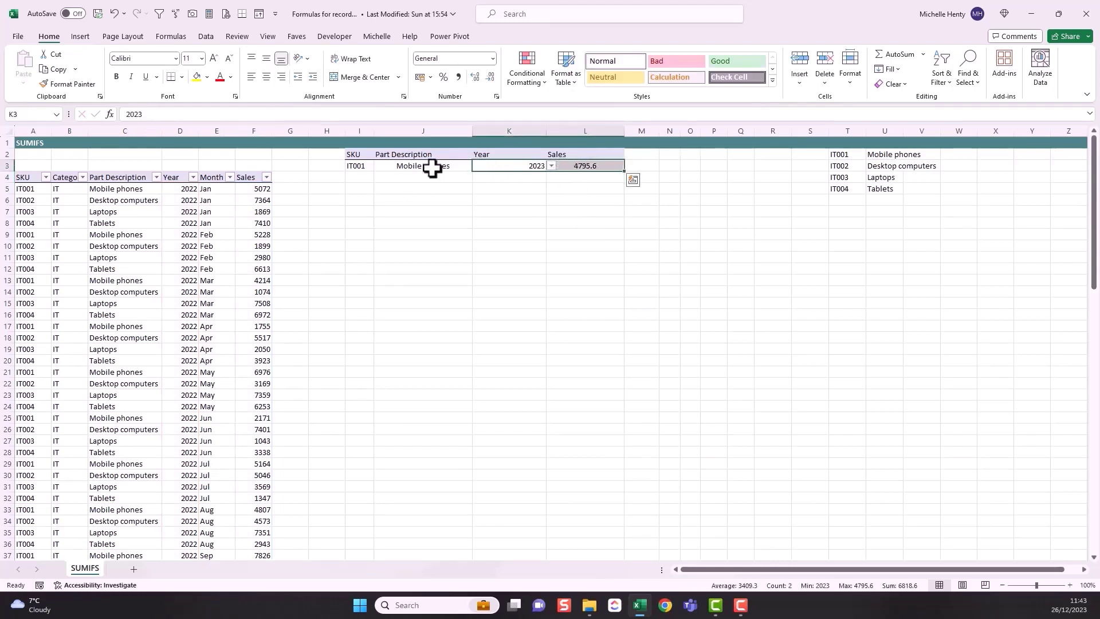
pyautogui.click(589, 172)
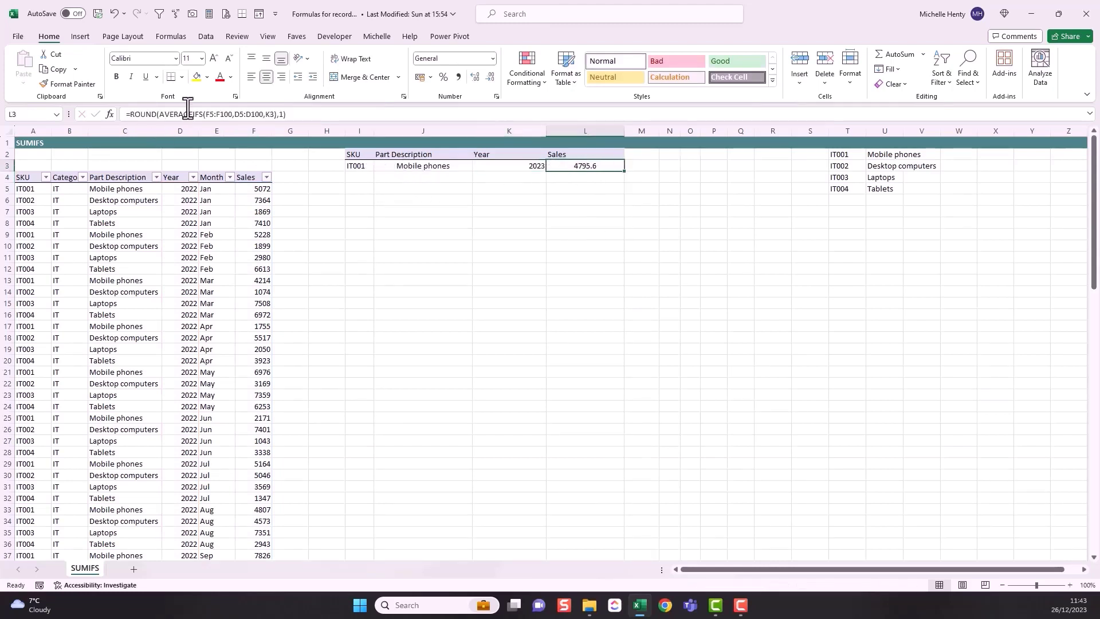
pyautogui.click(184, 114)
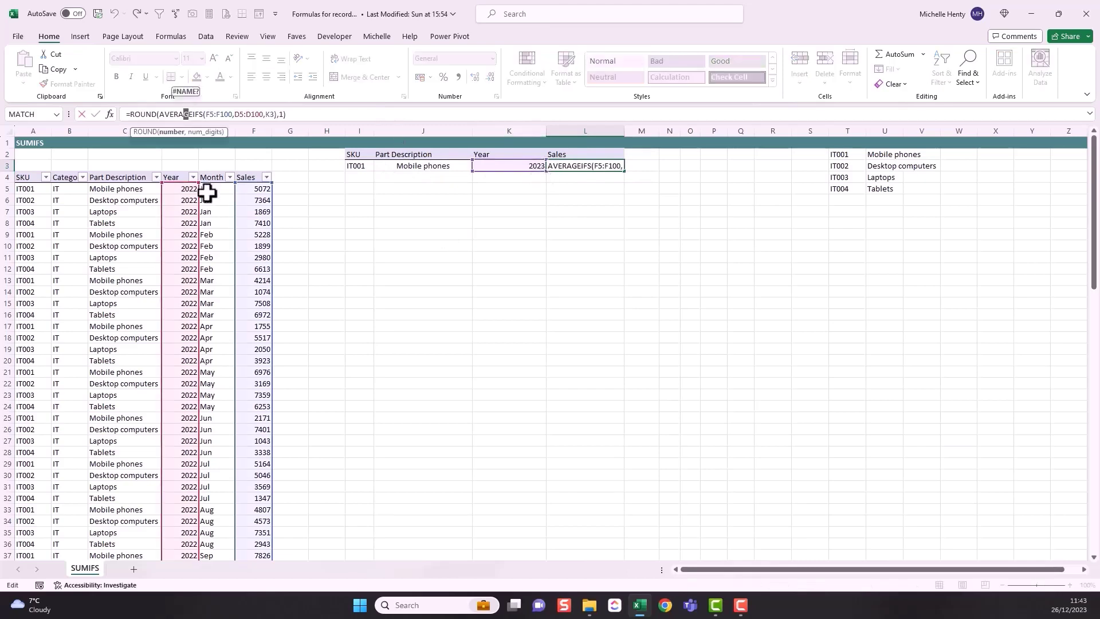
# - Filter the Year column to show only 2023 and compare the Sales column's average with L3
pyautogui.click(193, 177)
pyautogui.click(81, 338)
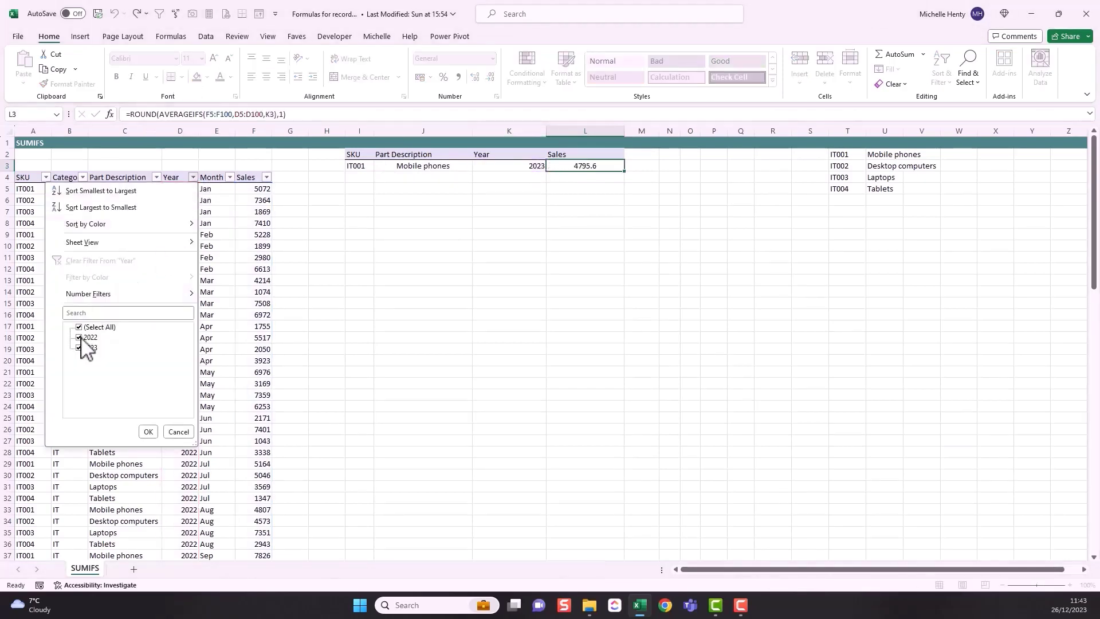
pyautogui.click(148, 432)
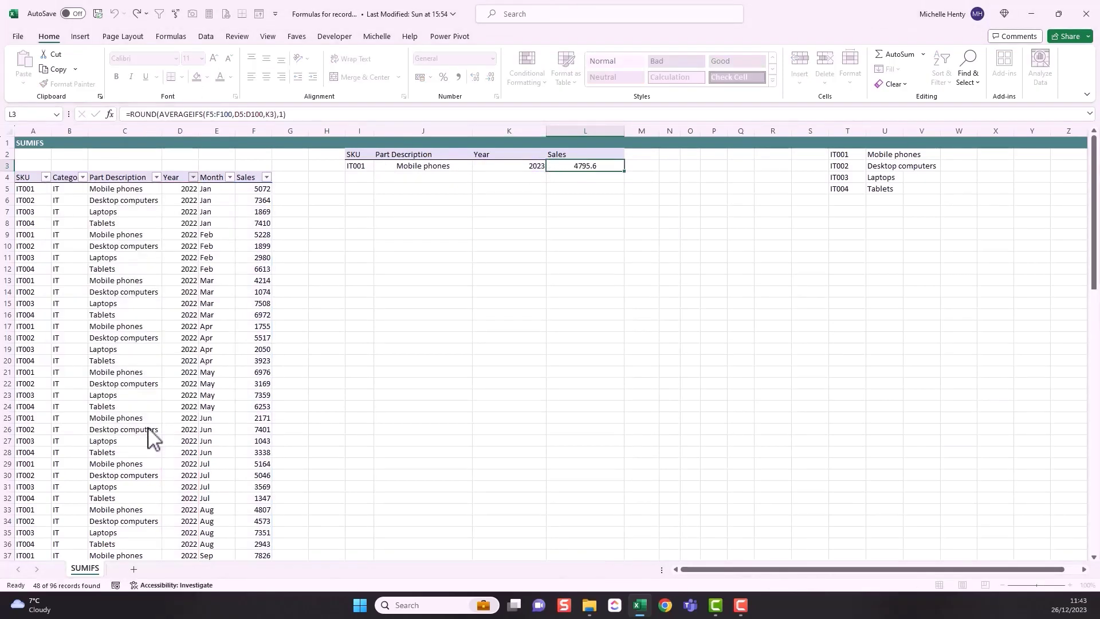
pyautogui.click(261, 131)
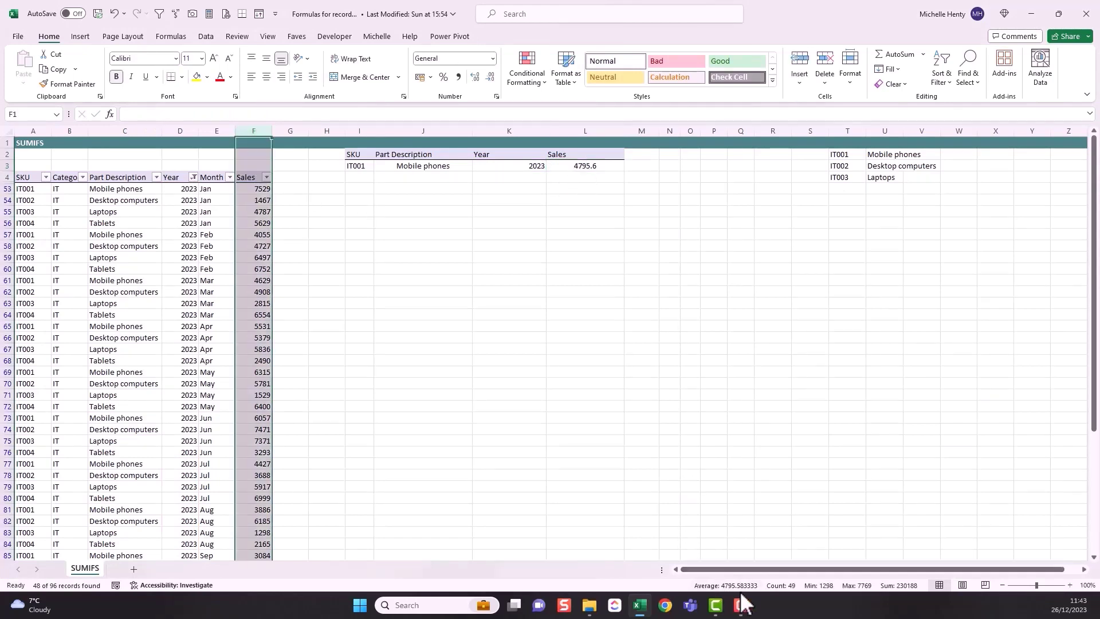
pyautogui.click(596, 165)
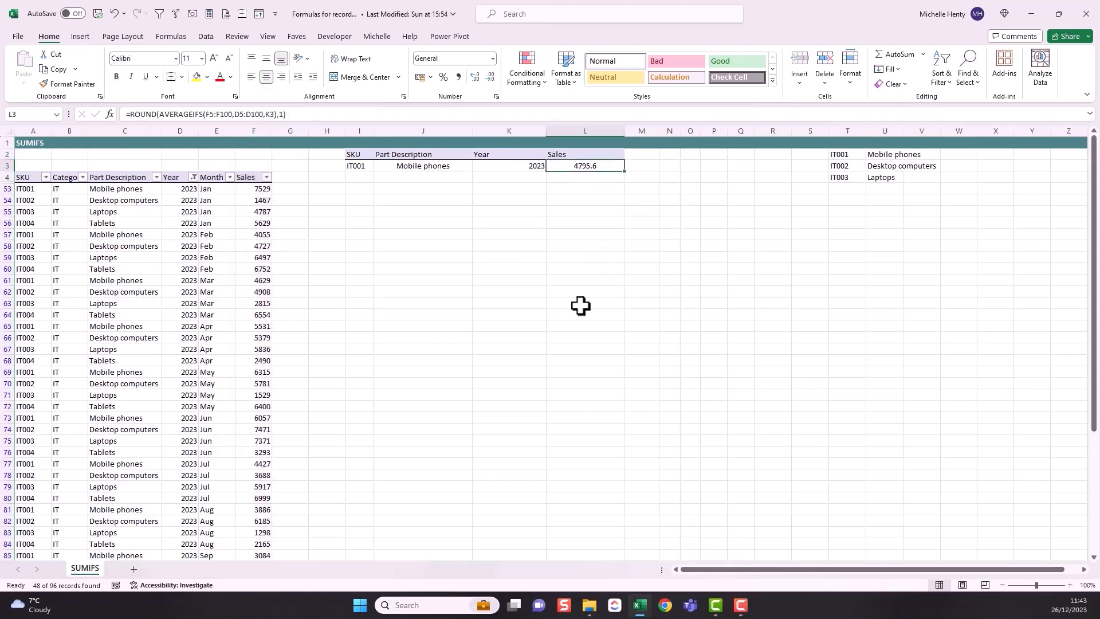
# - Filter the Year column to show only 2022
pyautogui.click(194, 177)
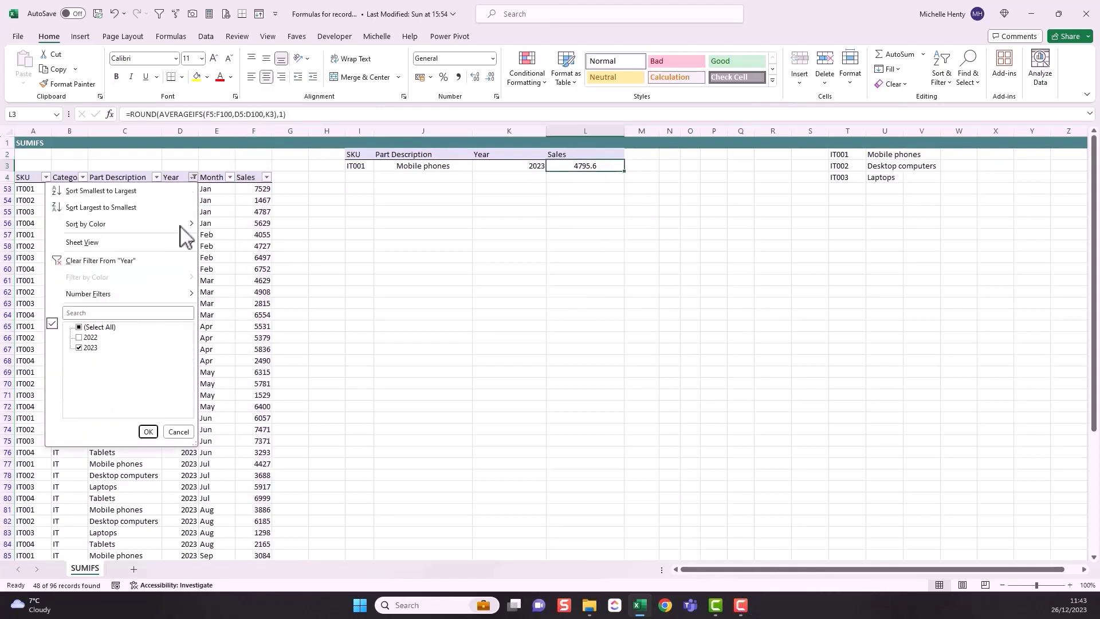
pyautogui.click(86, 338)
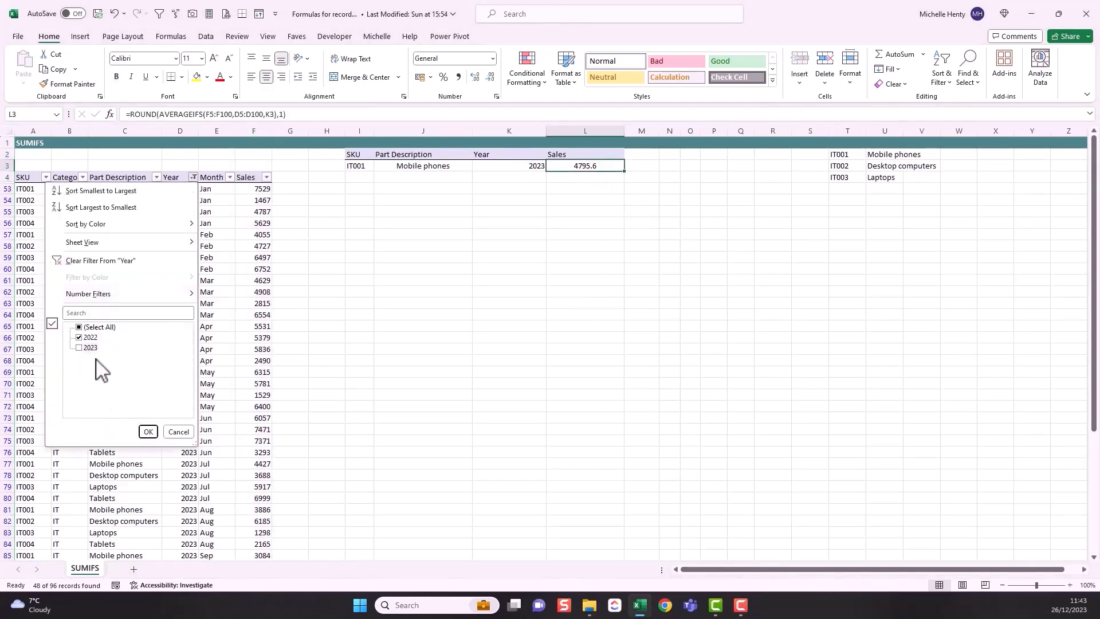
pyautogui.click(148, 431)
# - Set the year criterion in K3 to 2022 and compare the filtered Sales column's average with the rounded result in L3
pyautogui.click(525, 166)
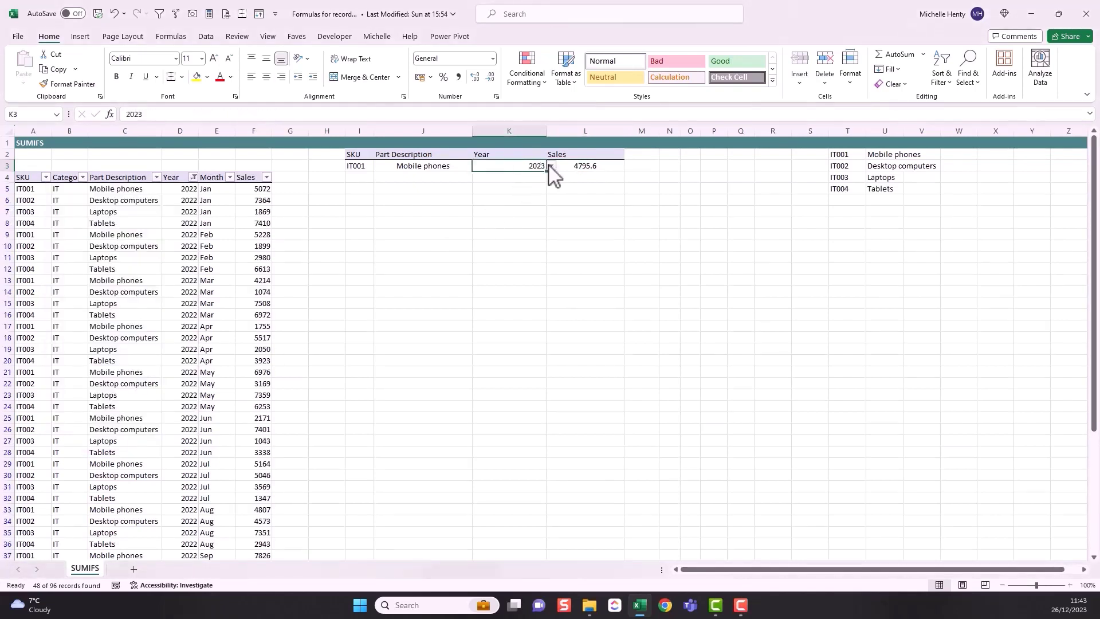
pyautogui.click(551, 165)
pyautogui.click(523, 177)
pyautogui.press('Right')
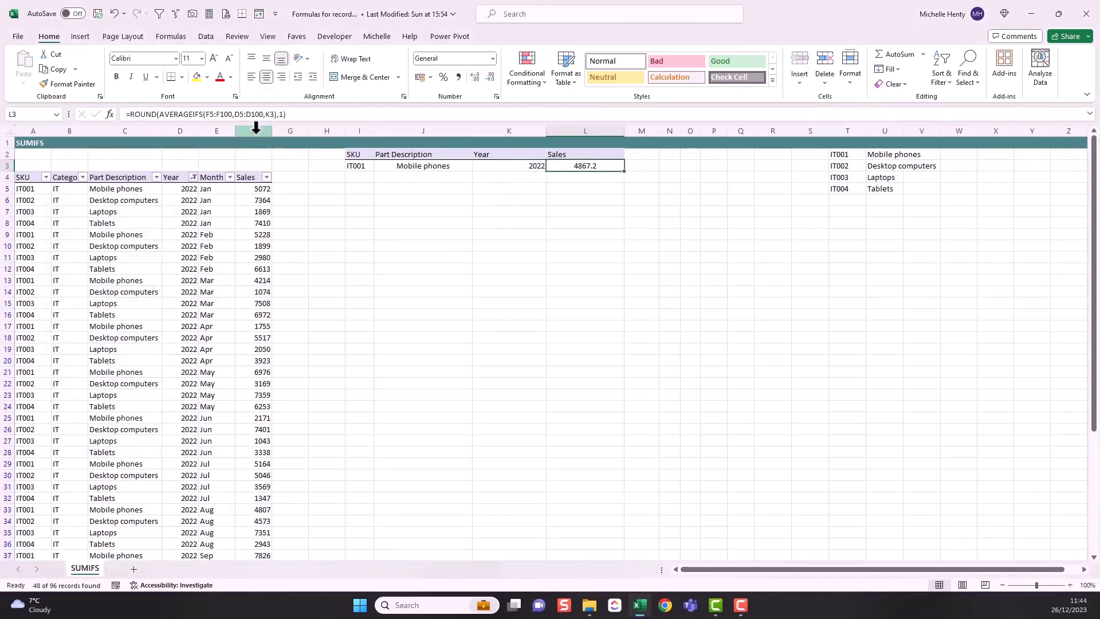
pyautogui.click(254, 130)
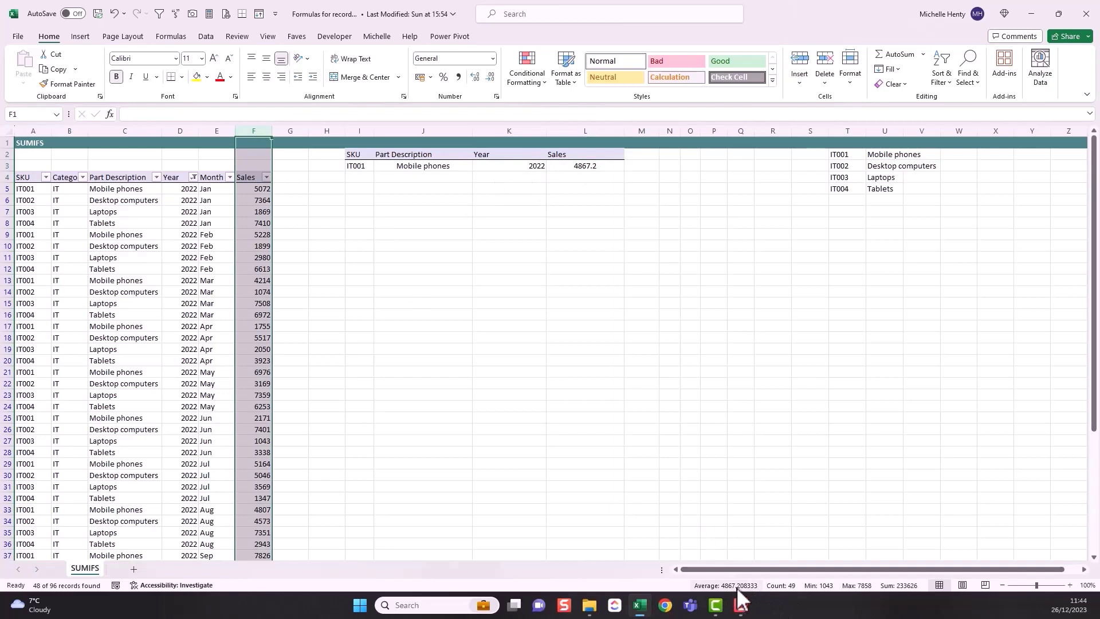
pyautogui.click(577, 166)
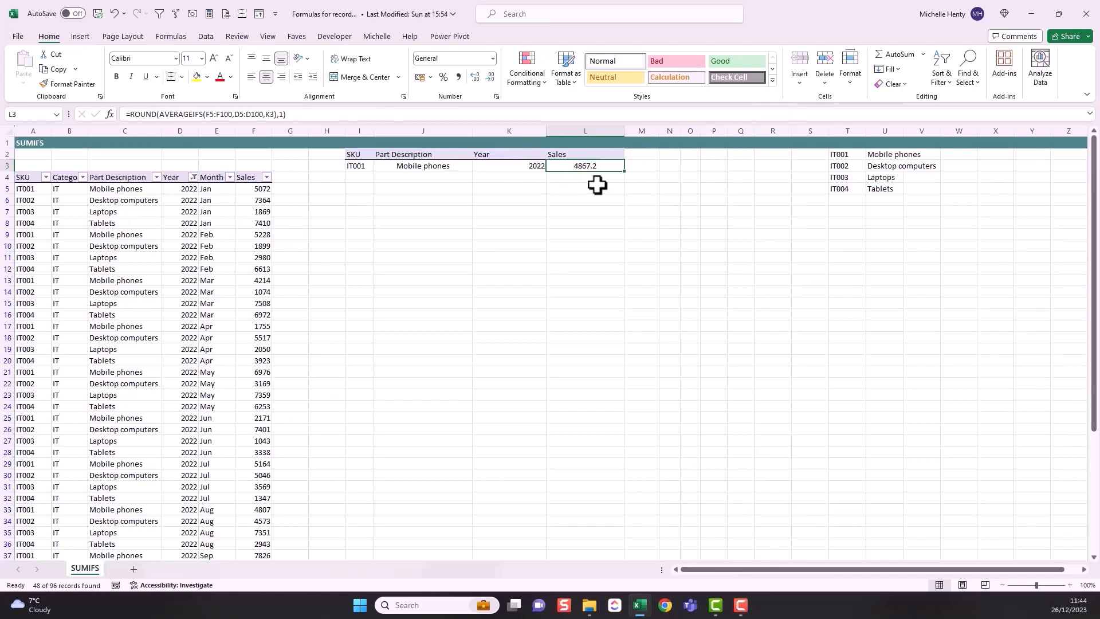
# - Set the year criterion in K3 to 2023
pyautogui.click(536, 165)
pyautogui.click(551, 166)
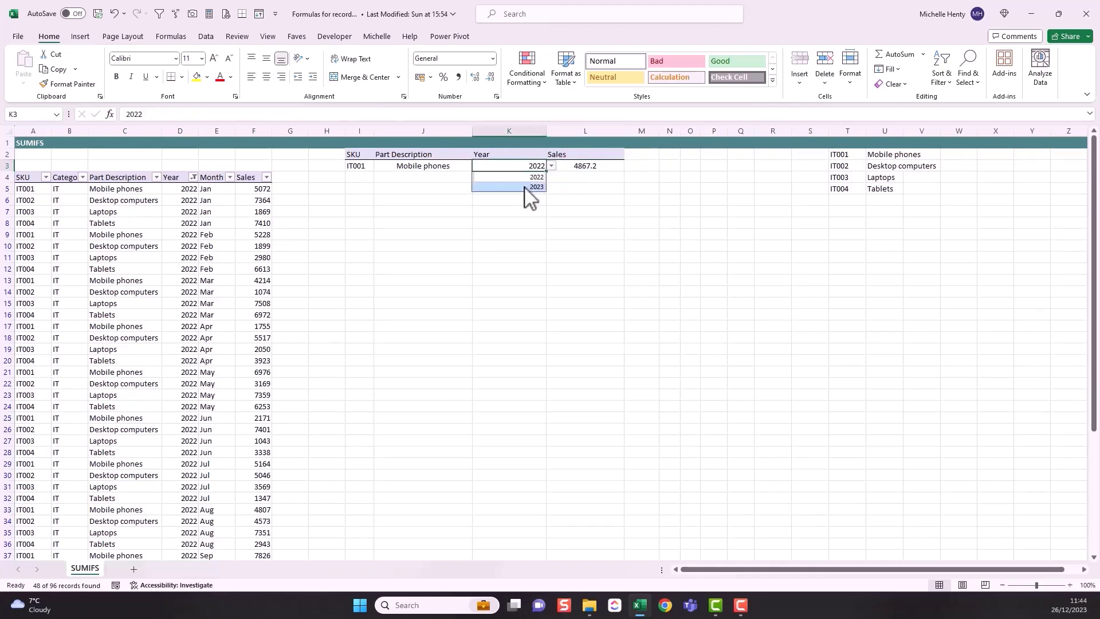
pyautogui.click(528, 194)
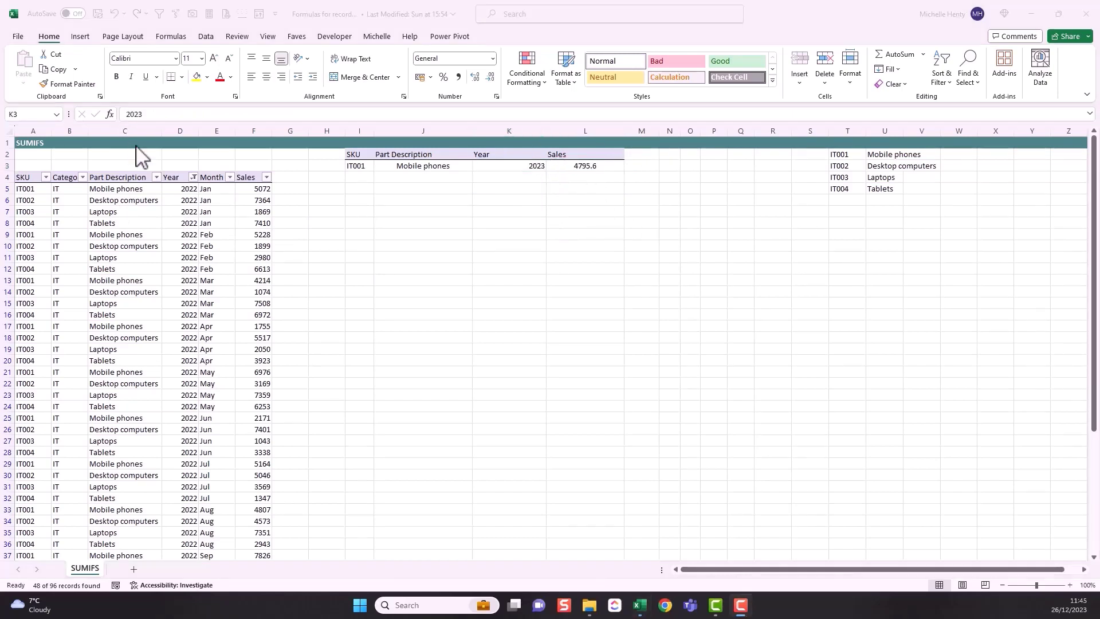
# - Remove the ROUND wrapper from the formula in L3 and change AVERAGEIFS to MAXIFS, keeping F5:F100, D5:D100 and K3
pyautogui.click(587, 165)
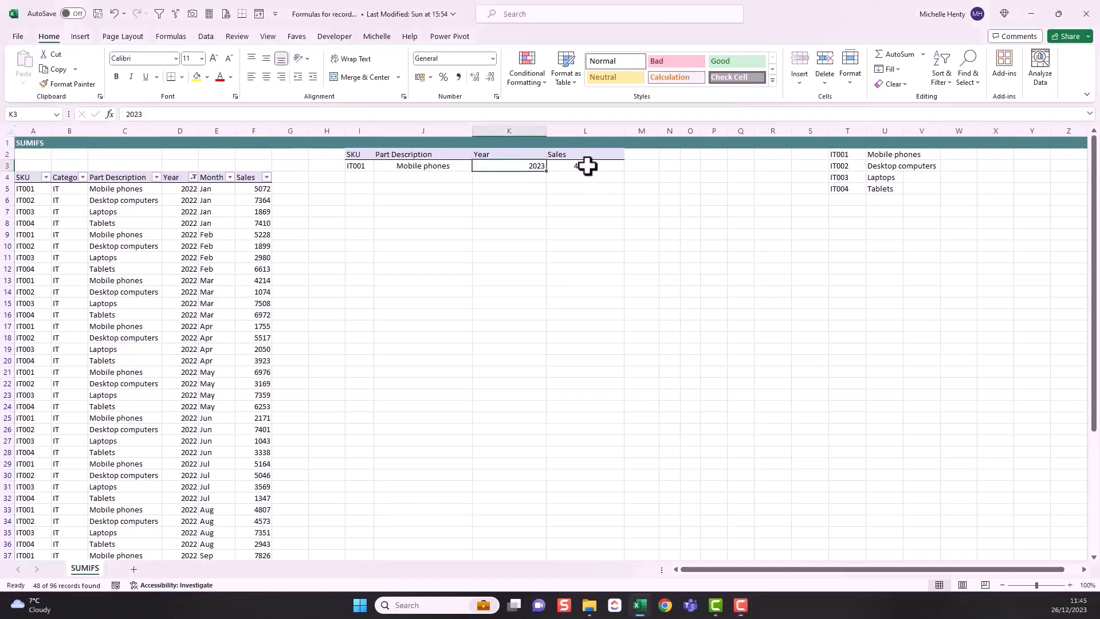
pyautogui.click(582, 166)
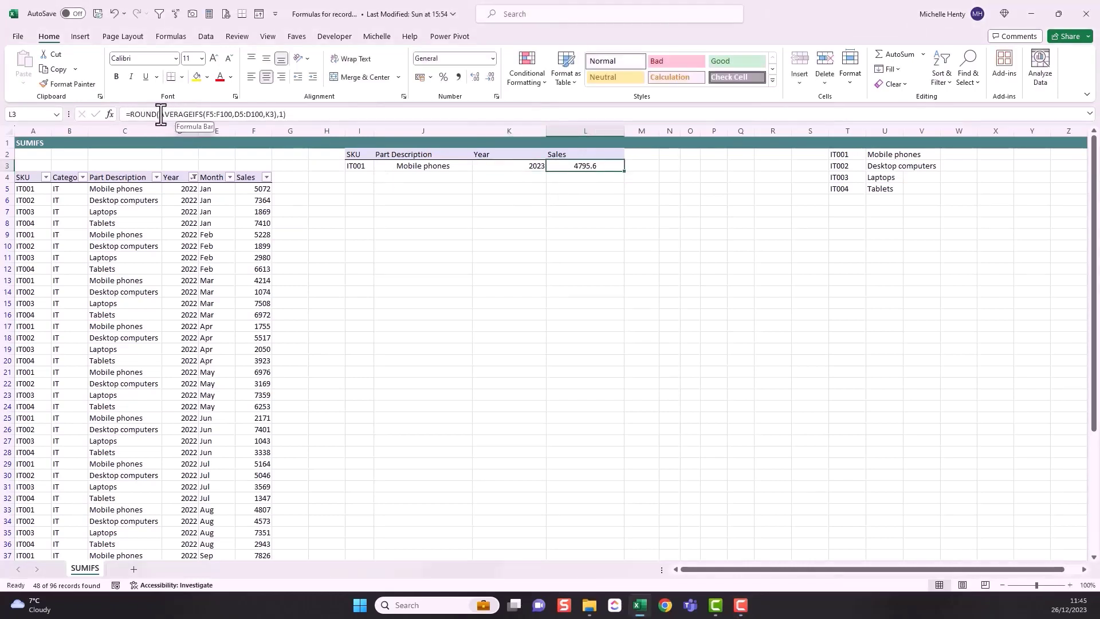
pyautogui.moveTo(161, 114); pyautogui.dragTo(140, 116)
pyautogui.press('Delete')
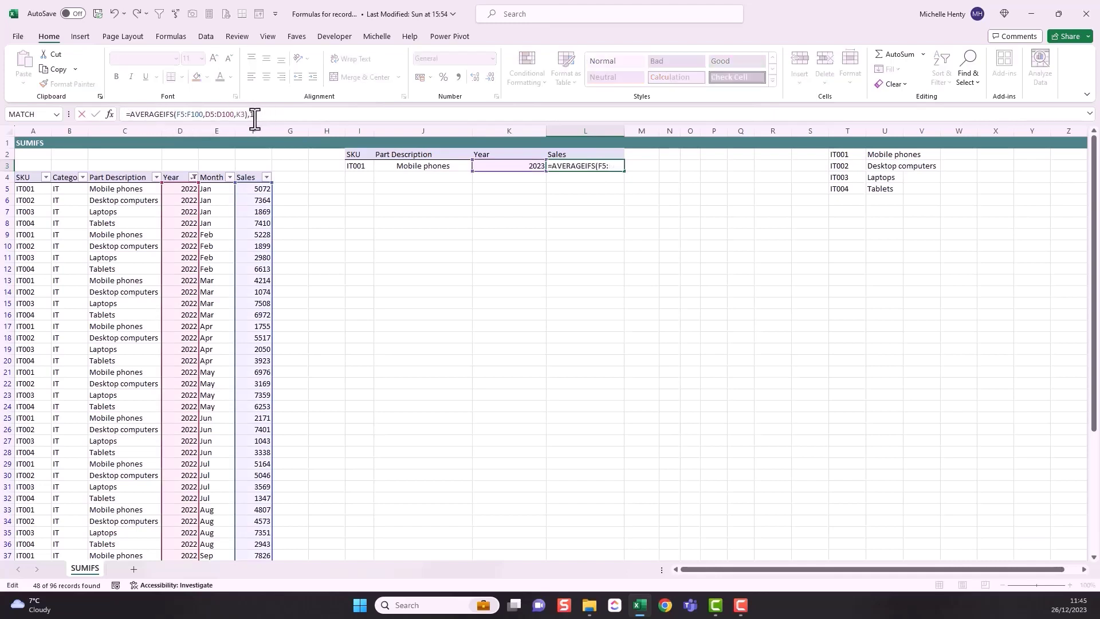
pyautogui.press('Delete')
pyautogui.write('max')
pyautogui.press('Return')
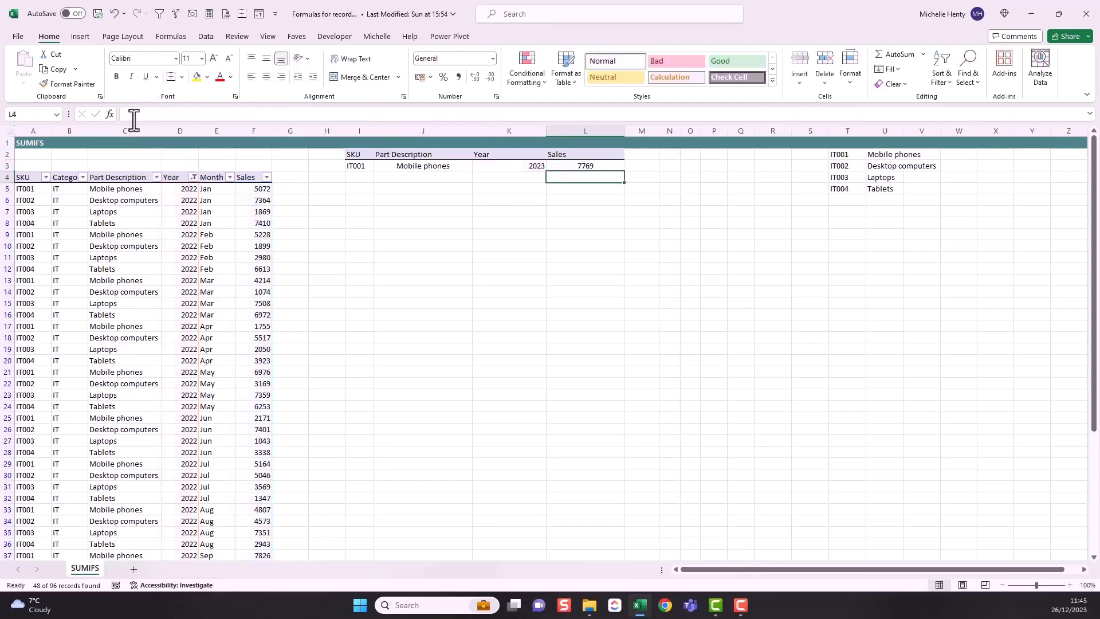
pyautogui.click(602, 166)
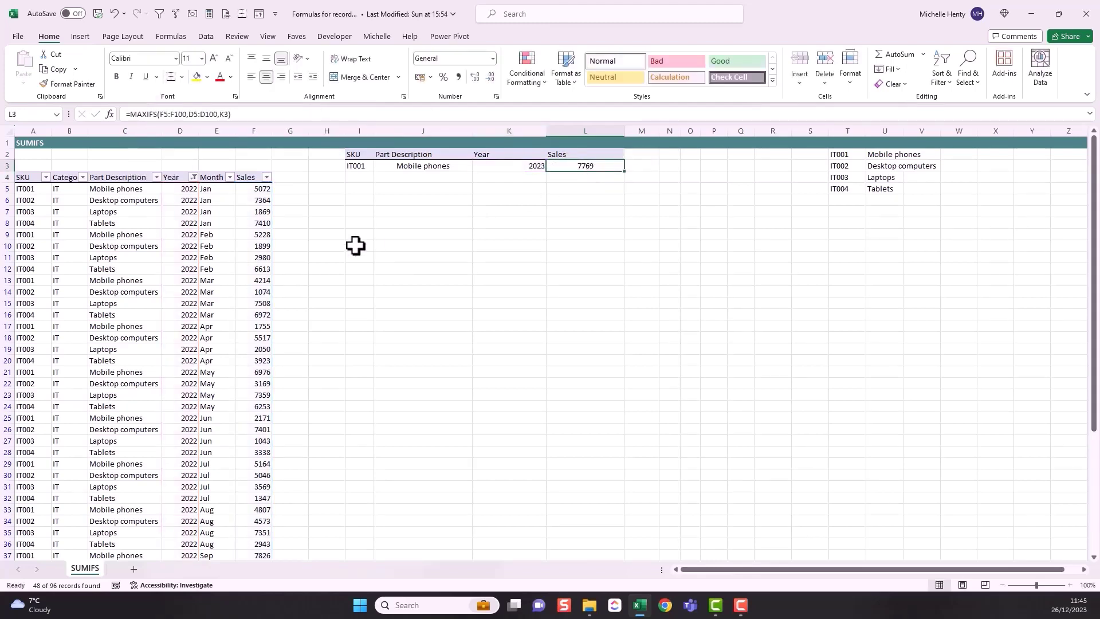
# - Change the Year column filter from 2022 to show only 2023
pyautogui.click(194, 177)
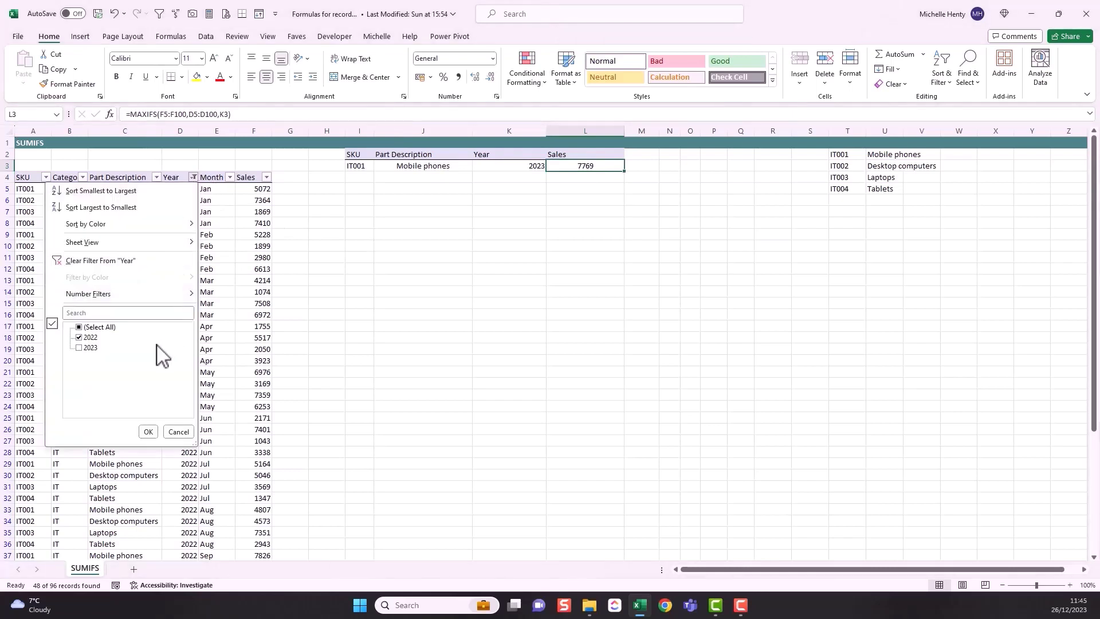
pyautogui.click(79, 337)
pyautogui.click(79, 348)
pyautogui.click(147, 432)
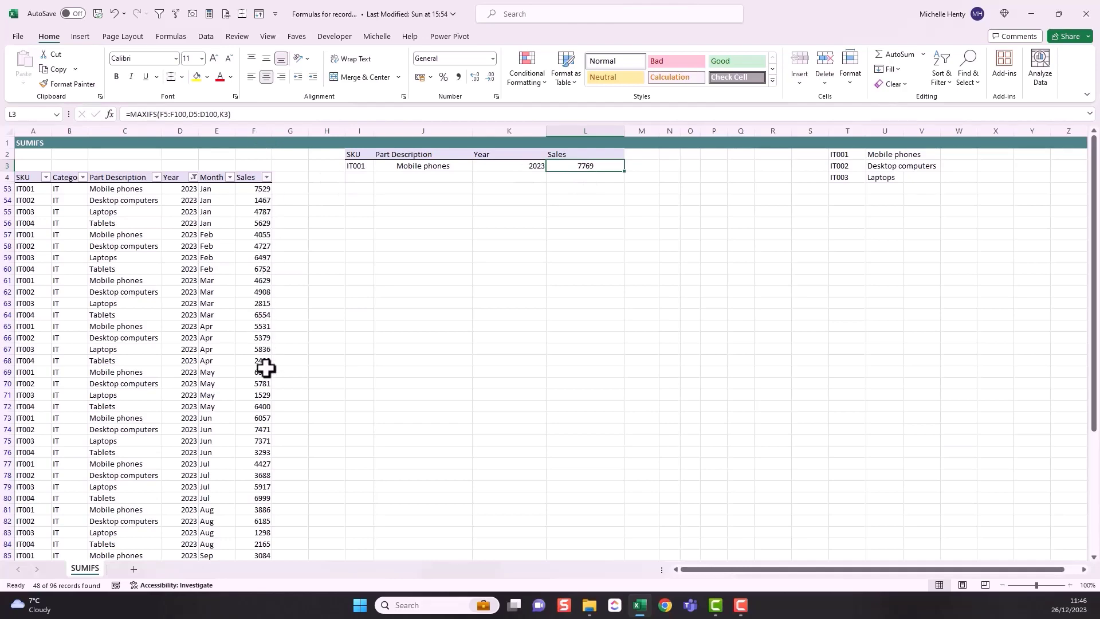
# - Look through the filtered Sales values for the highest one and compare the column's maximum in the selection statistics with L3
pyautogui.scroll(-5, 258, 487)
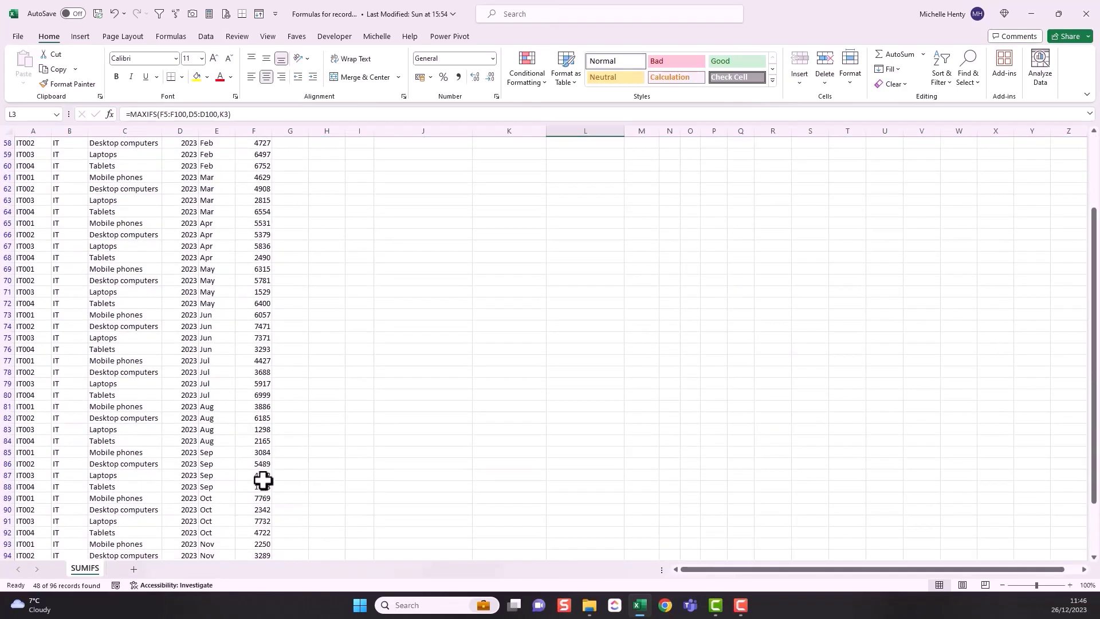
pyautogui.click(246, 431)
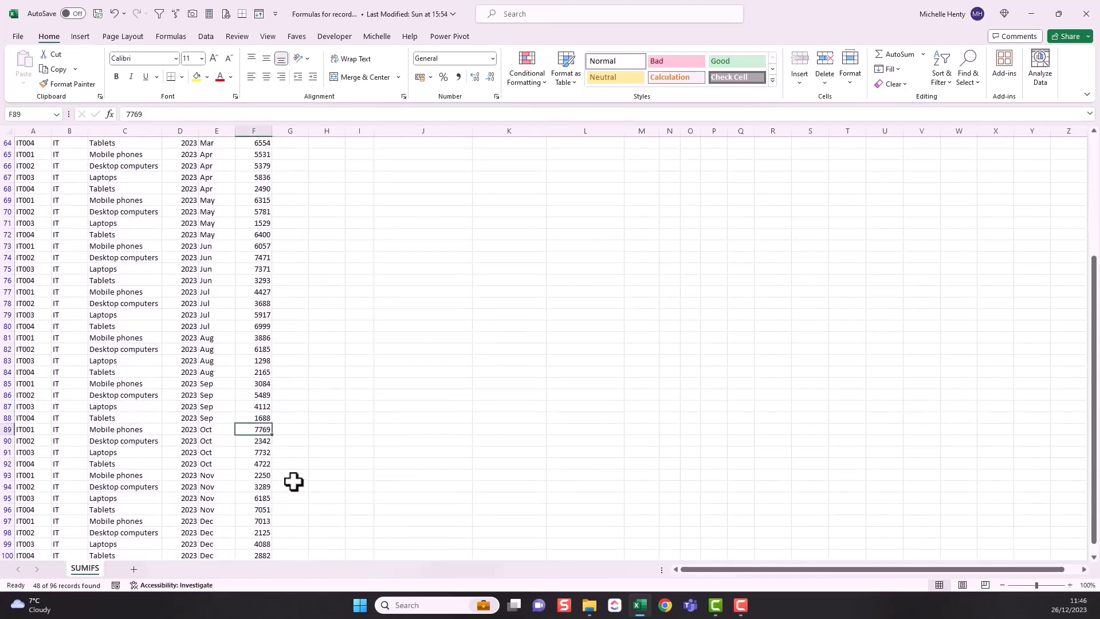
pyautogui.scroll(-3, 293, 483)
pyautogui.scroll(7, 294, 483)
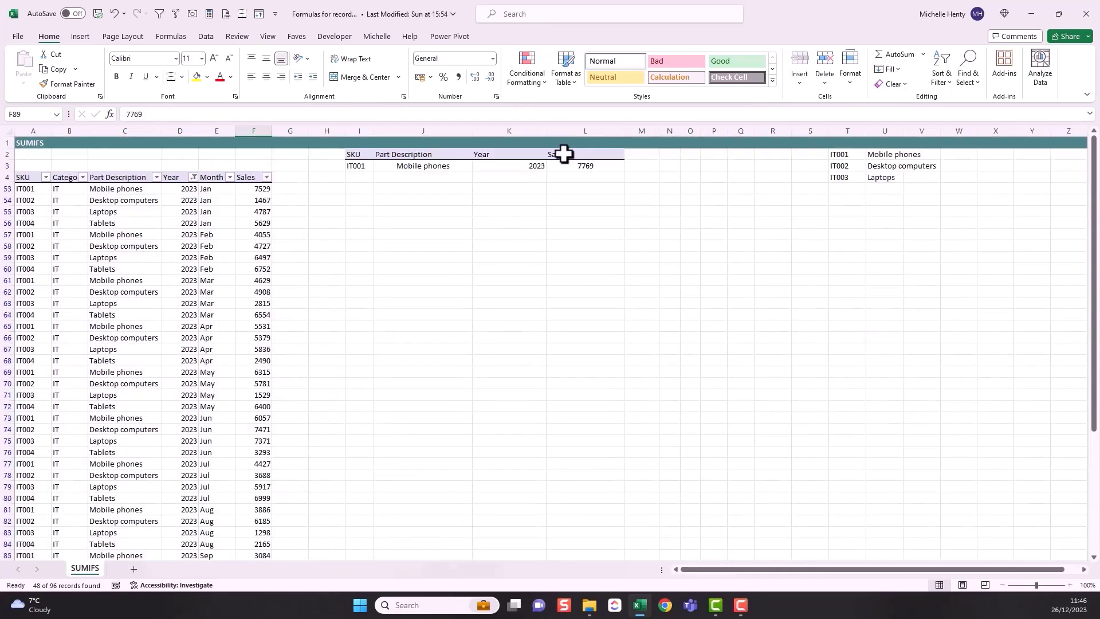
pyautogui.click(262, 124)
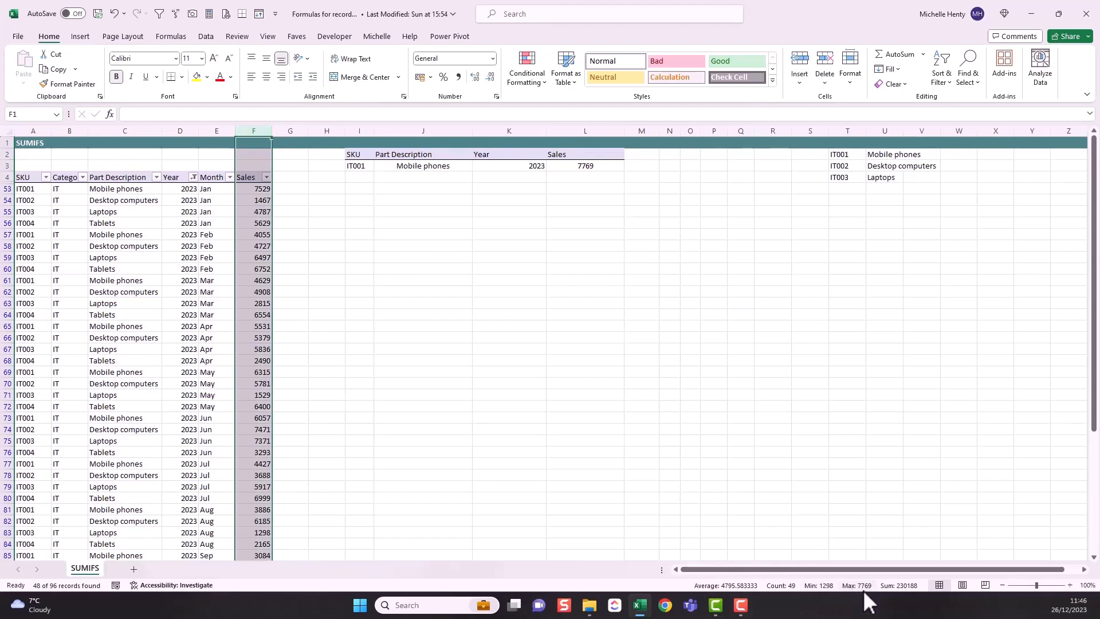
pyautogui.rightClick(674, 587)
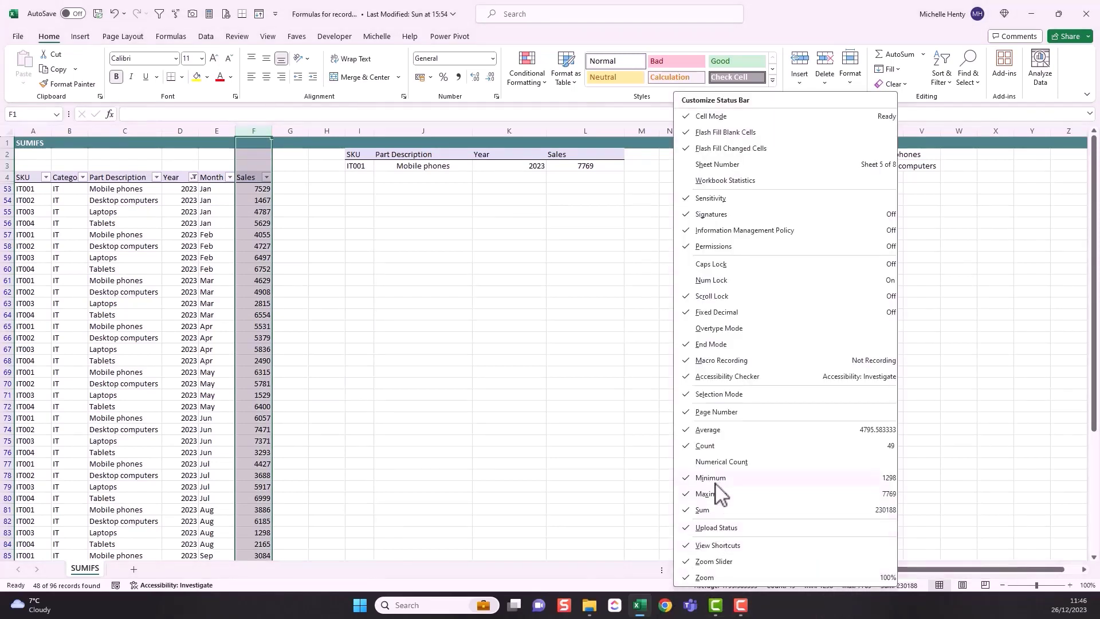
pyautogui.click(659, 591)
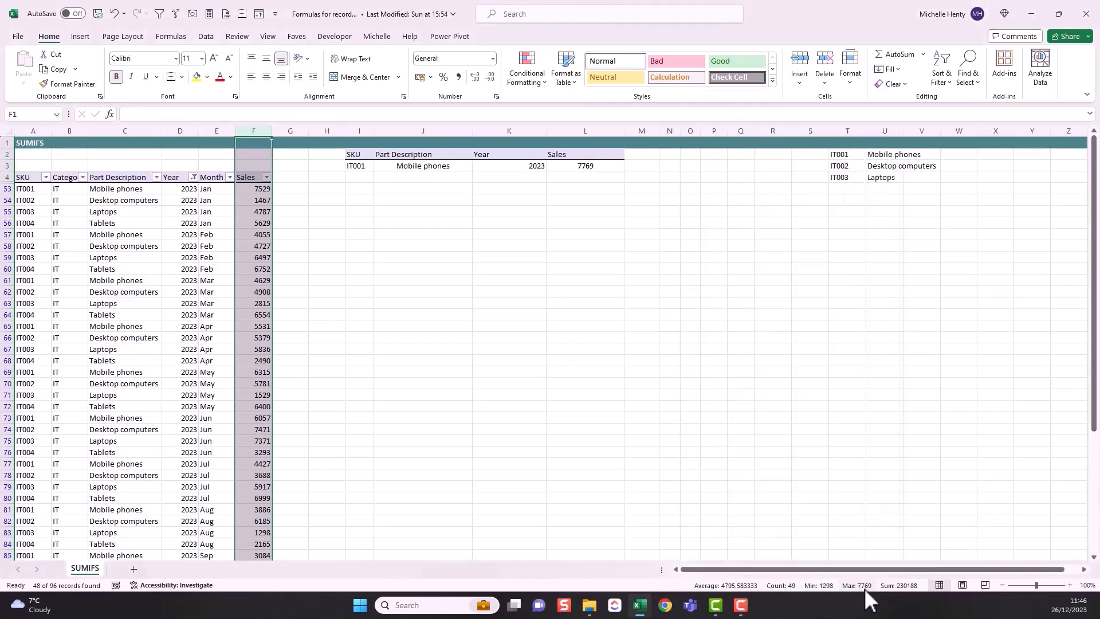
# - Change MAXIFS to MINIFS in the L3 formula, keeping its ranges and year criterion
pyautogui.click(579, 167)
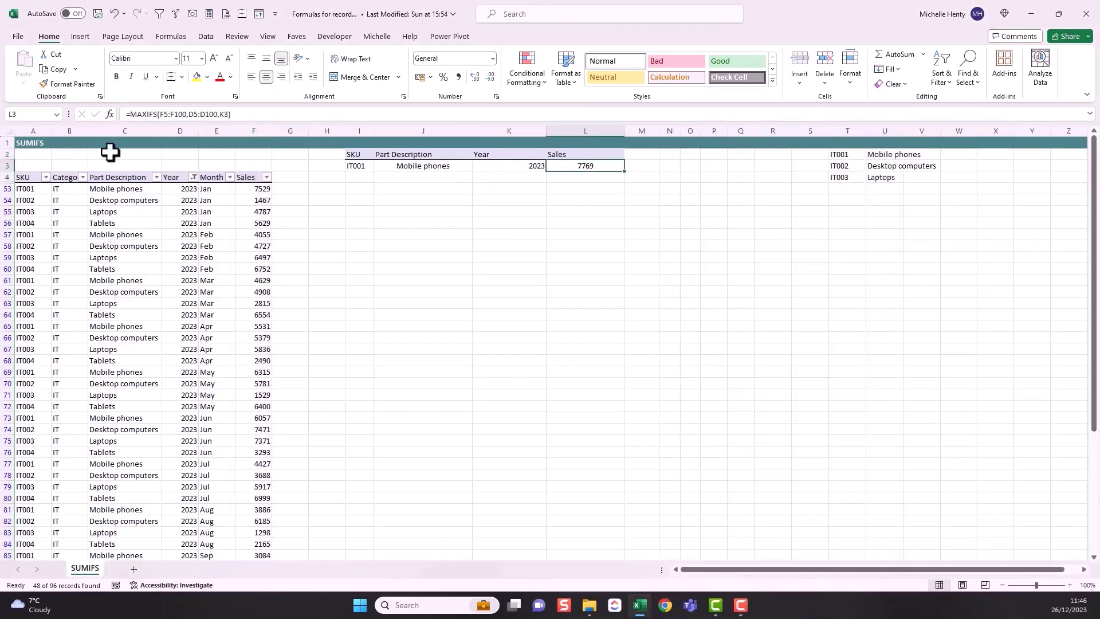
pyautogui.click(141, 114)
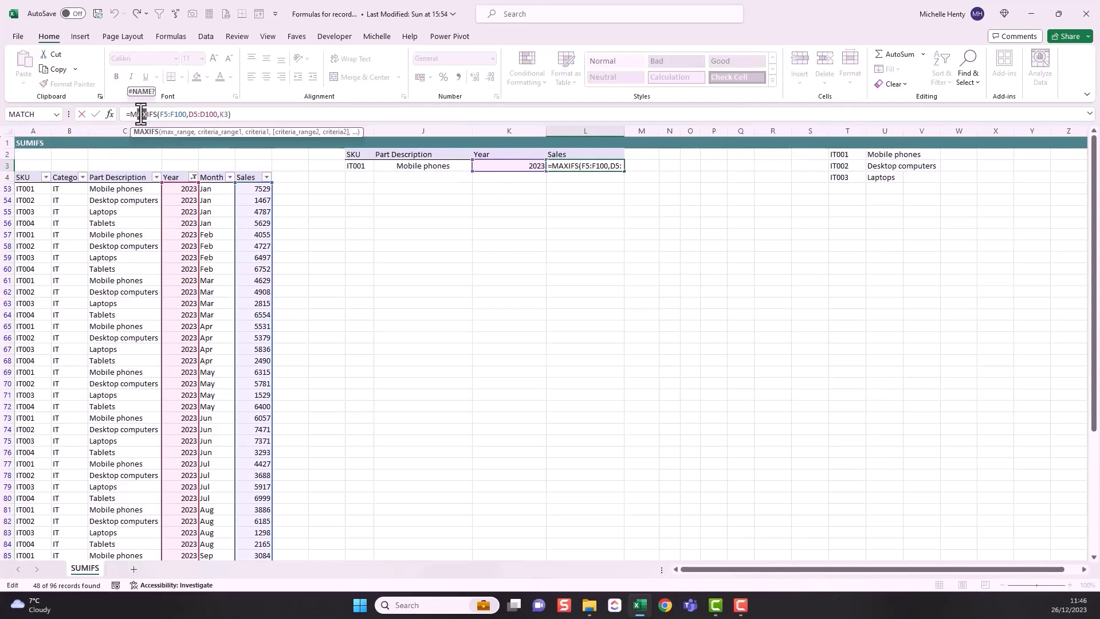
pyautogui.write('in')
pyautogui.click(246, 114)
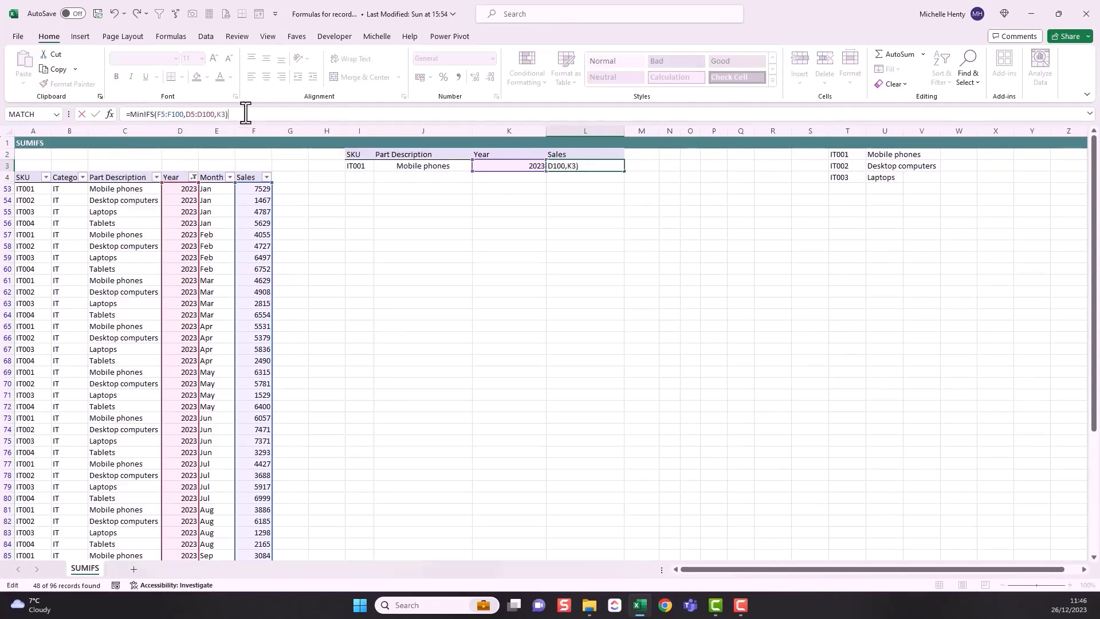
pyautogui.press('Return')
pyautogui.click(582, 165)
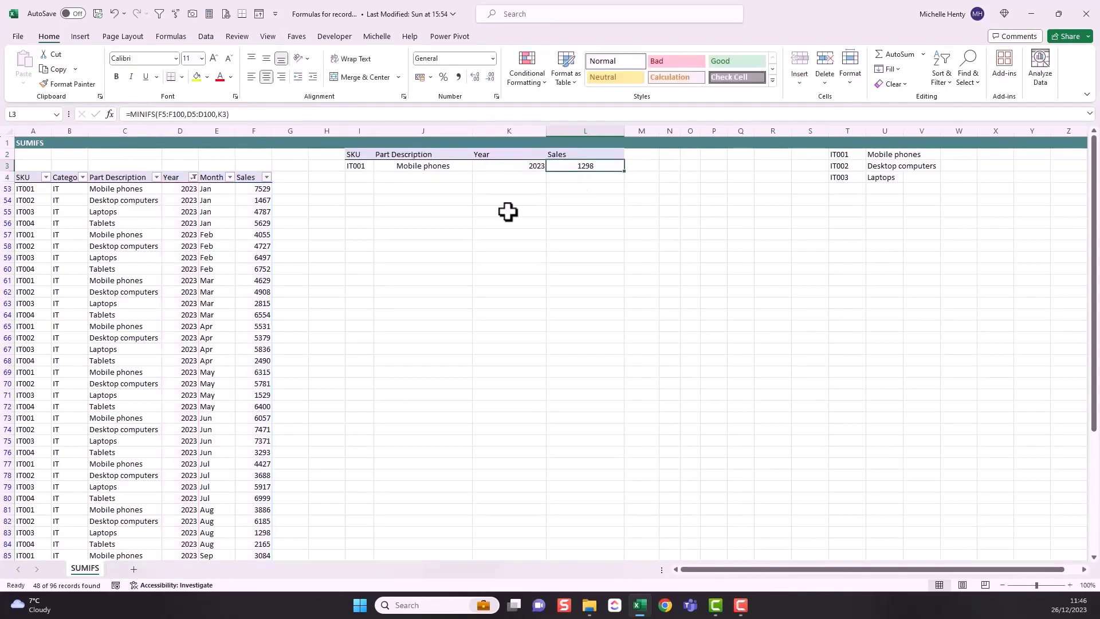
# - Compare the filtered Sales column's minimum with the MINIFS result in L3
pyautogui.click(247, 143)
pyautogui.hotkey('ctrl', 'space')
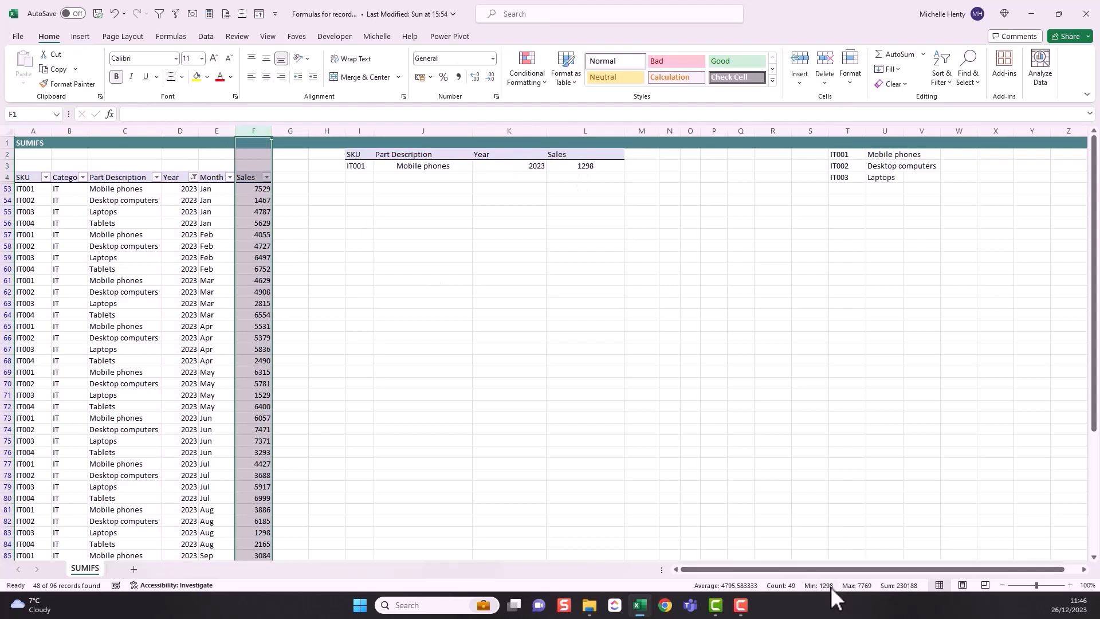
pyautogui.click(573, 166)
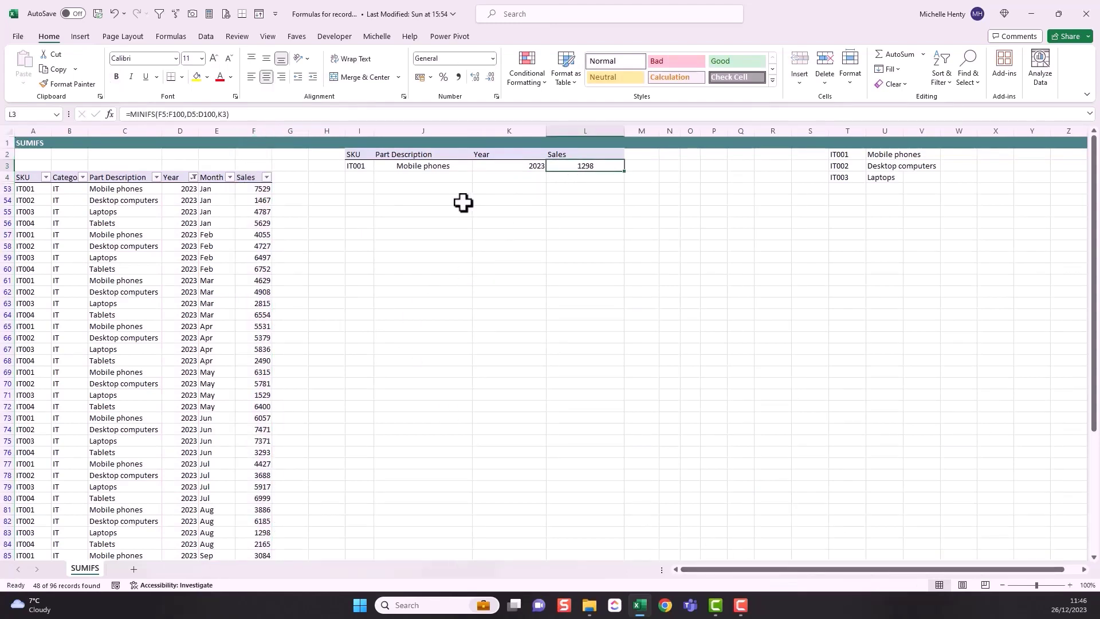
# - Clear the MINIFS formula from L3 and begin a COUNTIFS formula in its place
pyautogui.click(161, 115)
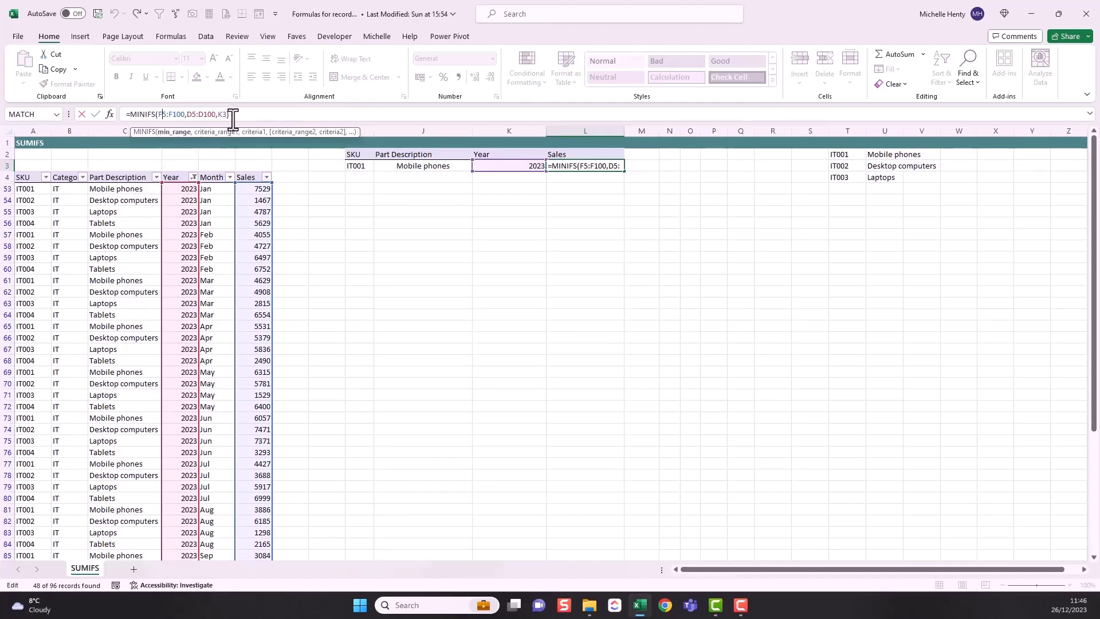
pyautogui.tripleClick(180, 114)
pyautogui.press('Delete')
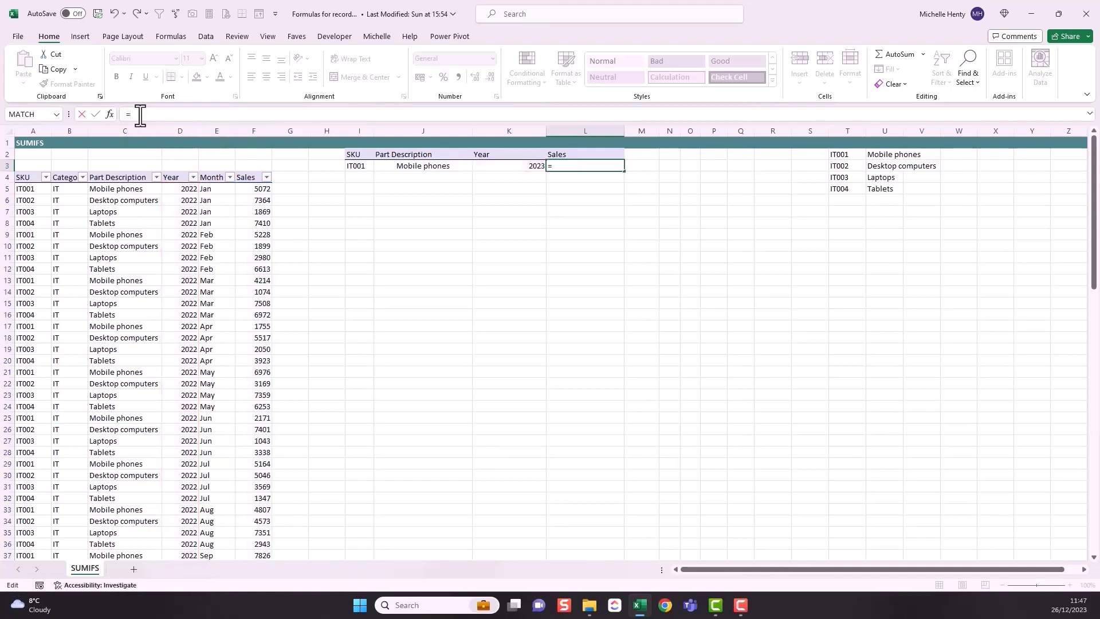
pyautogui.write('=c')
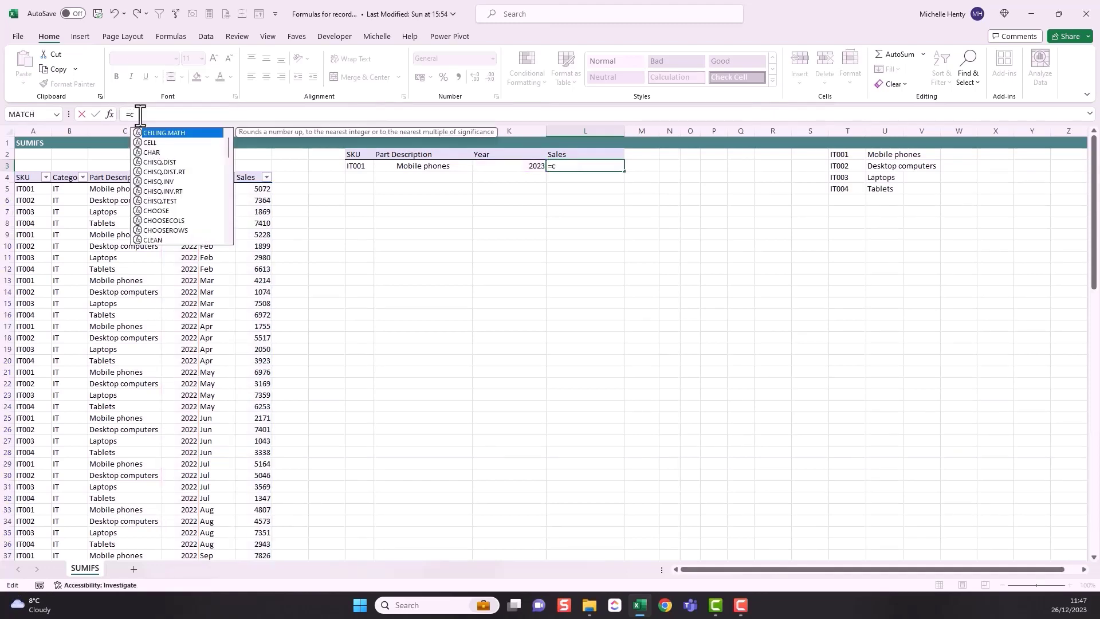
pyautogui.write('ountifs(')
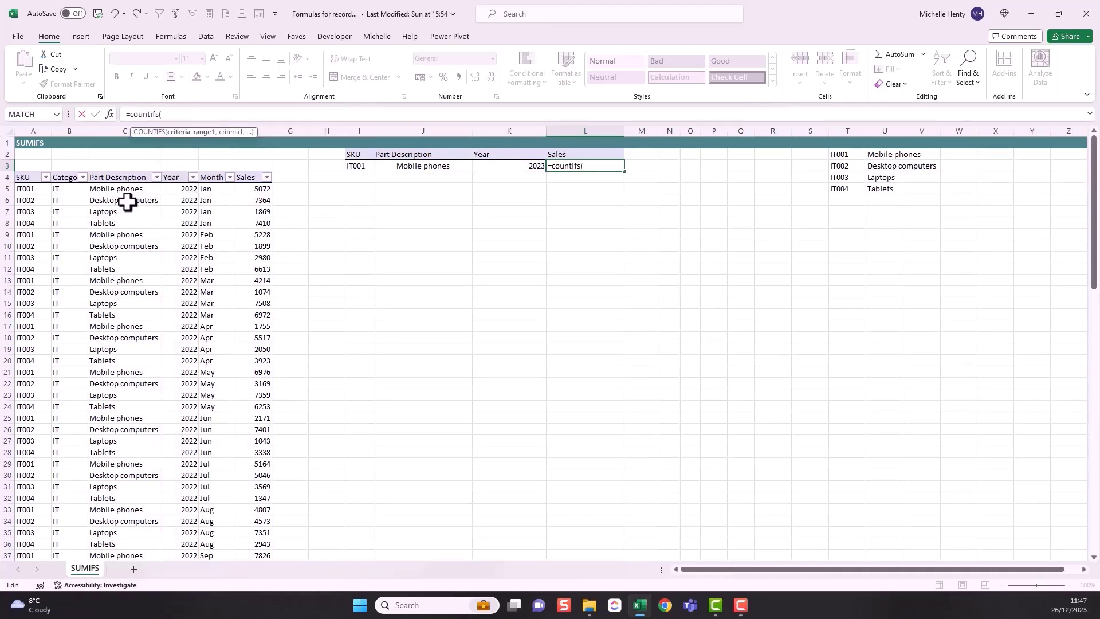
# - Give COUNTIFS the Year range from D5 to the last data row with criterion K3, and commit it in L3
pyautogui.click(183, 191)
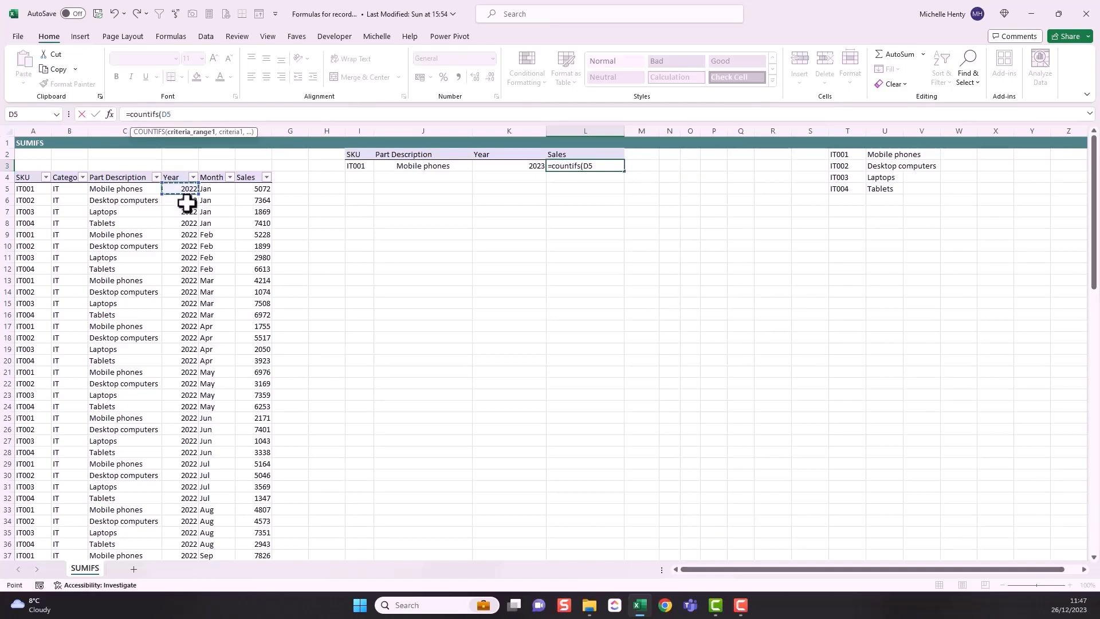
pyautogui.hotkey('ctrl', 'shift', 'Down')
pyautogui.write(',')
pyautogui.click(509, 166)
pyautogui.press('Return')
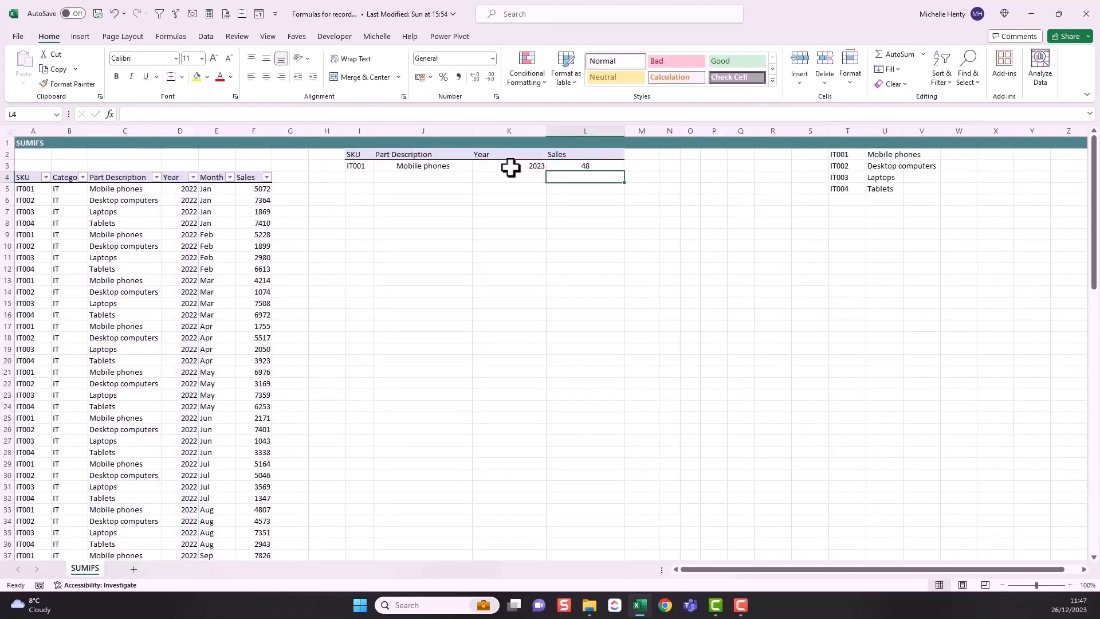
pyautogui.click(593, 166)
# - Filter the Year column to show only 2023 by excluding 2022
pyautogui.click(188, 190)
pyautogui.click(194, 177)
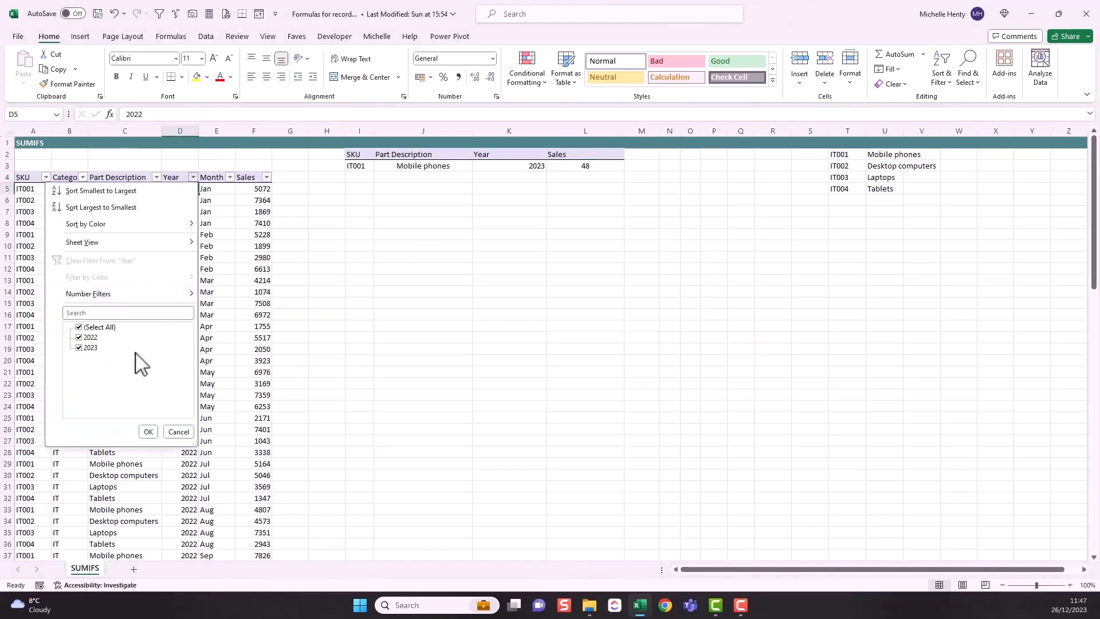
pyautogui.click(79, 338)
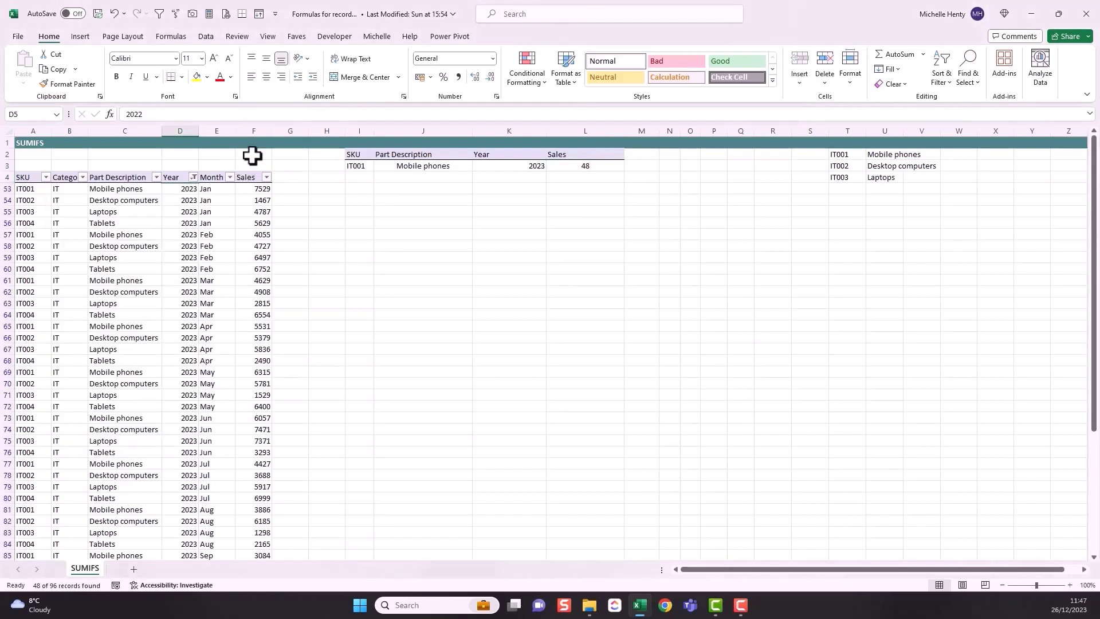
# - Check the filtered Sales column's count against the COUNTIFS result in L3
pyautogui.click(256, 131)
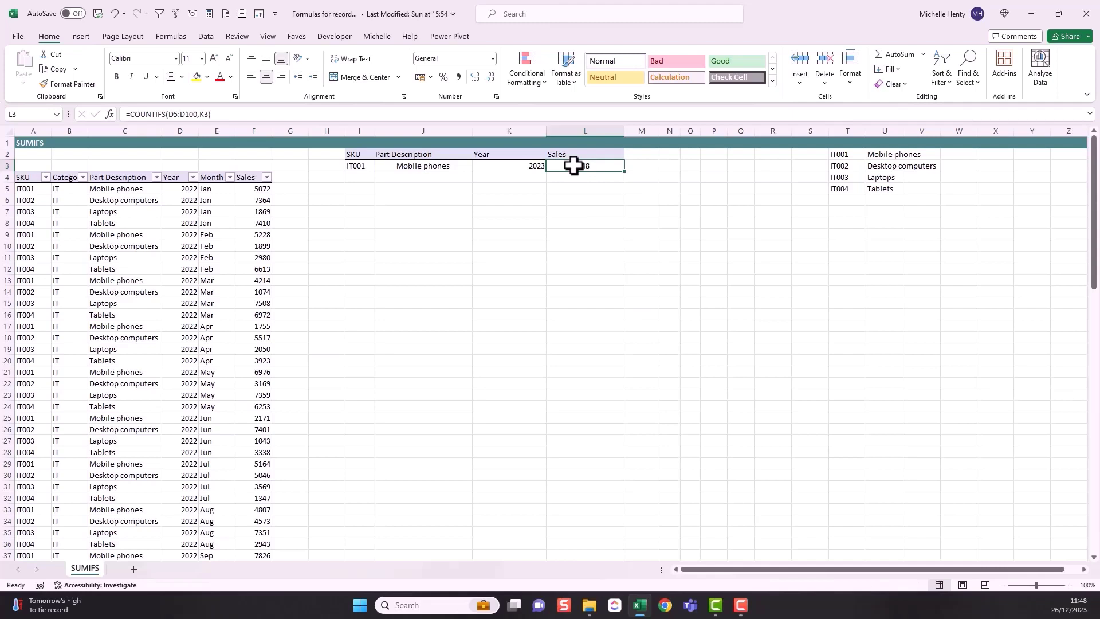
# - Insert a PivotTable from the sales data in A4:F100, placed on the existing worksheet at cell I7
pyautogui.click(136, 203)
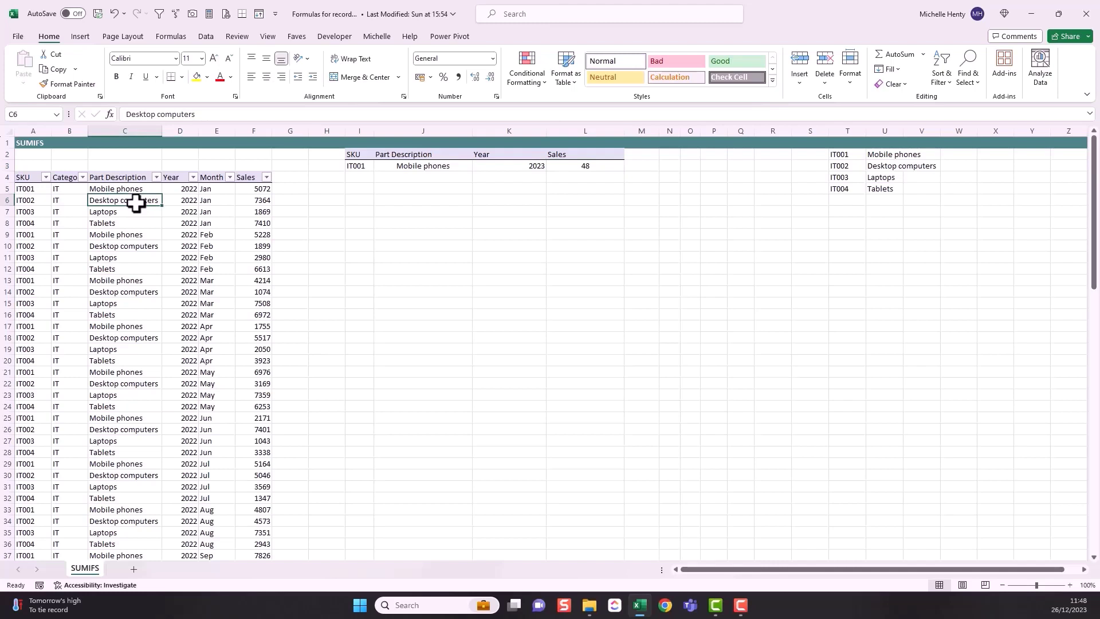
pyautogui.click(122, 247)
pyautogui.click(111, 201)
pyautogui.click(80, 36)
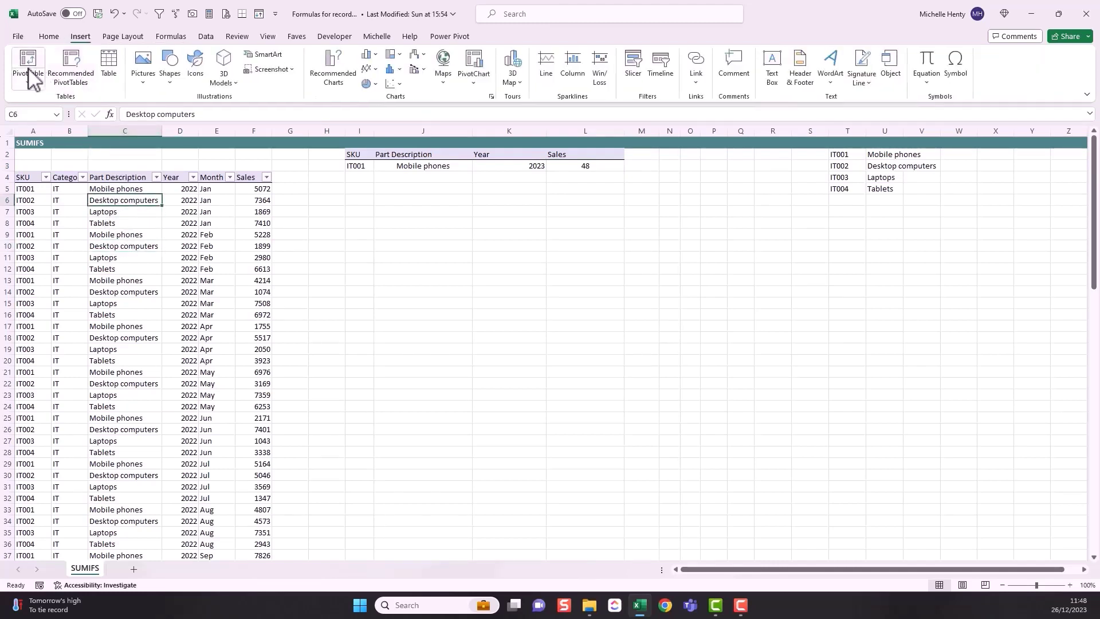
pyautogui.click(30, 70)
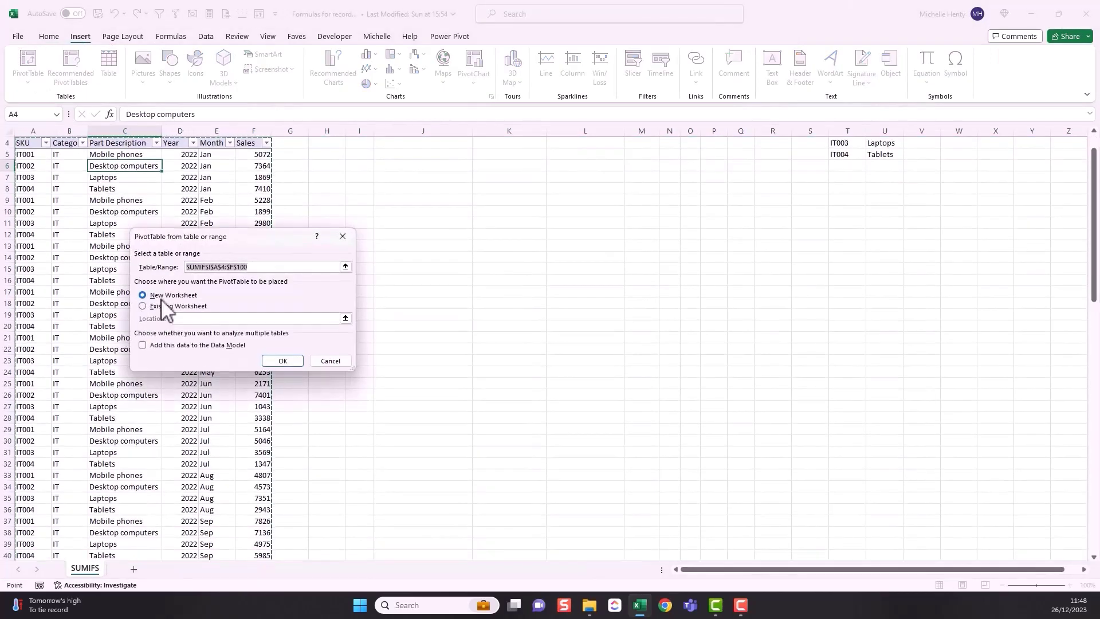
pyautogui.scroll(1, 162, 301)
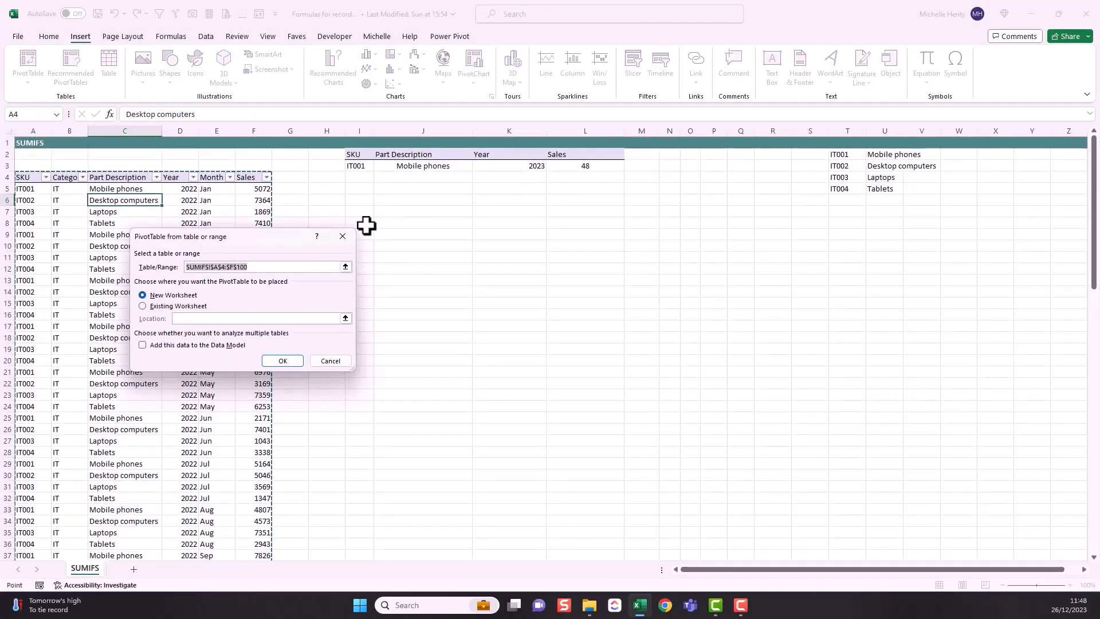
pyautogui.click(147, 306)
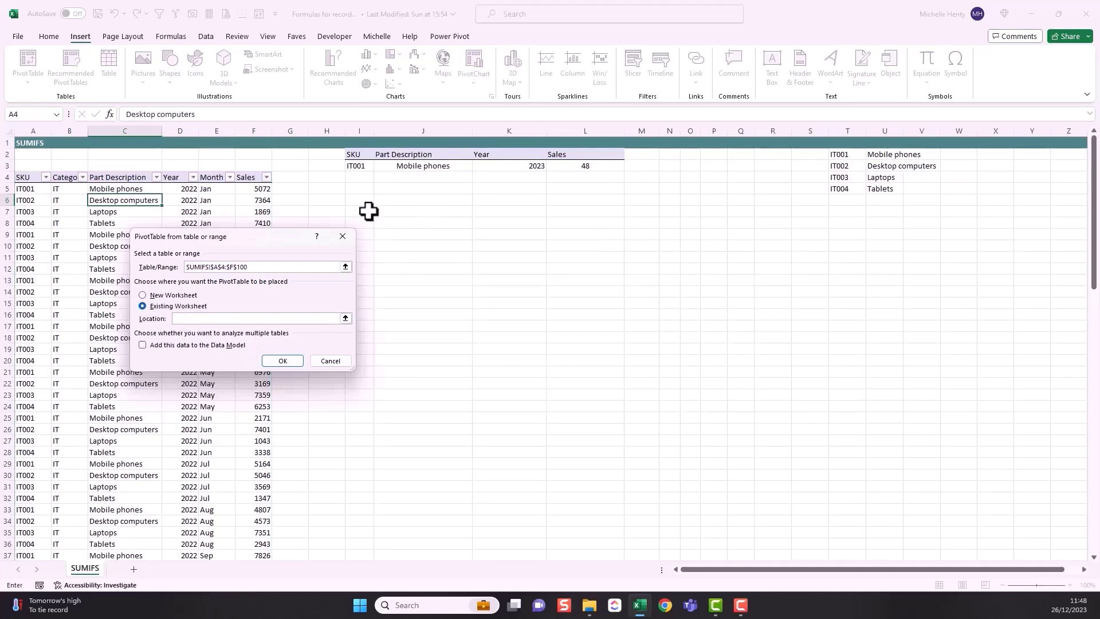
pyautogui.click(367, 211)
pyautogui.click(284, 360)
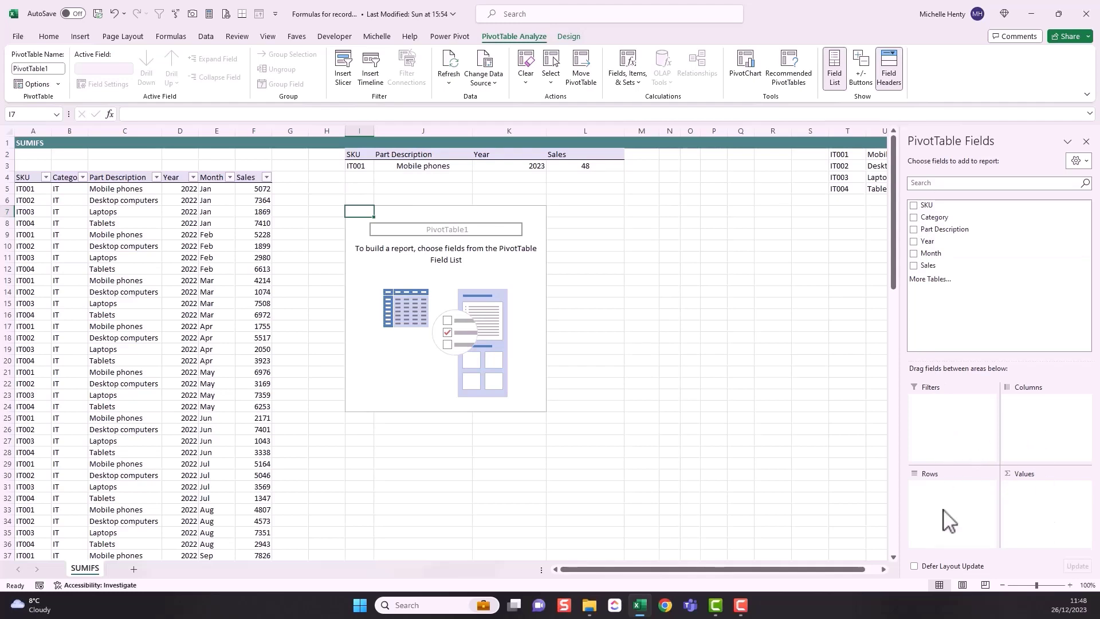
# - Build the PivotTable with Year, SKU and Part Description as row fields, in that order, and Sales as a summed value
pyautogui.click(916, 206)
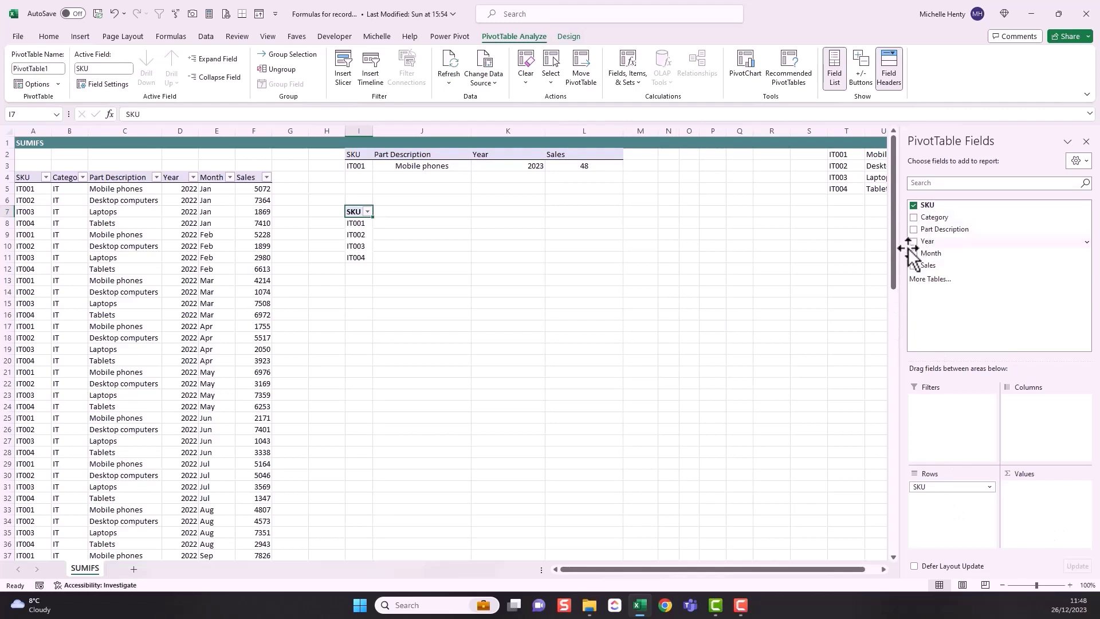
pyautogui.click(914, 230)
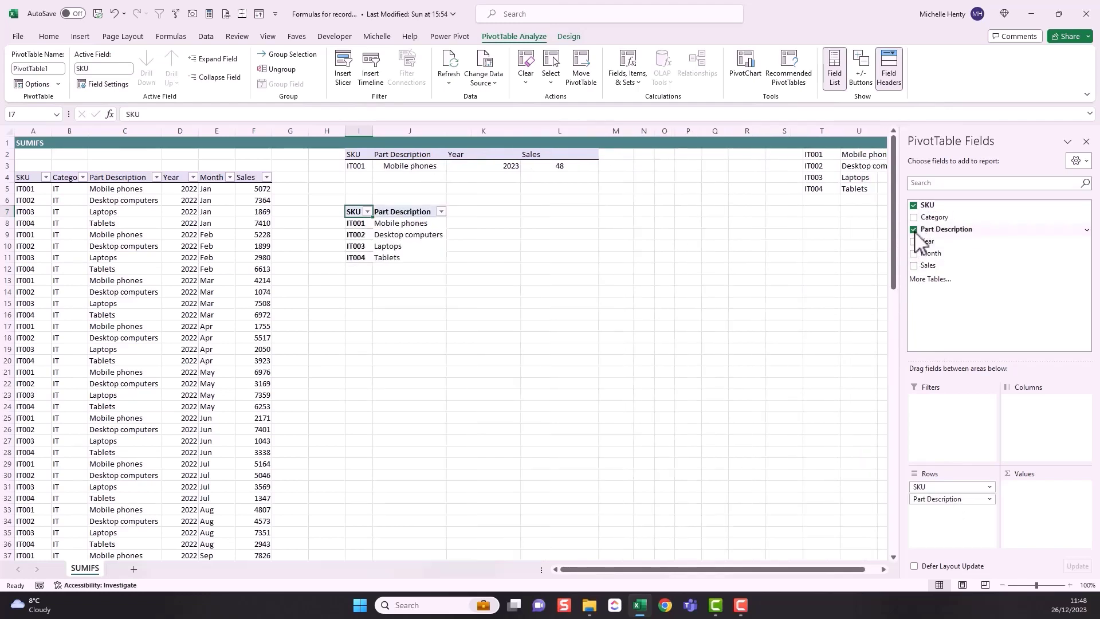
pyautogui.click(914, 241)
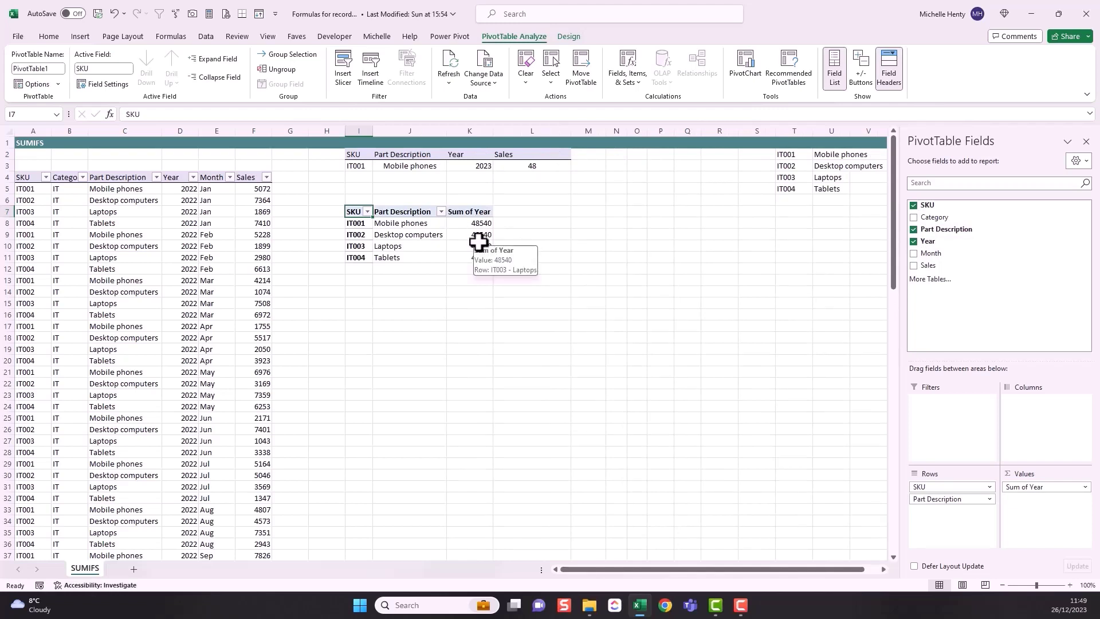
pyautogui.moveTo(1023, 488); pyautogui.dragTo(944, 483)
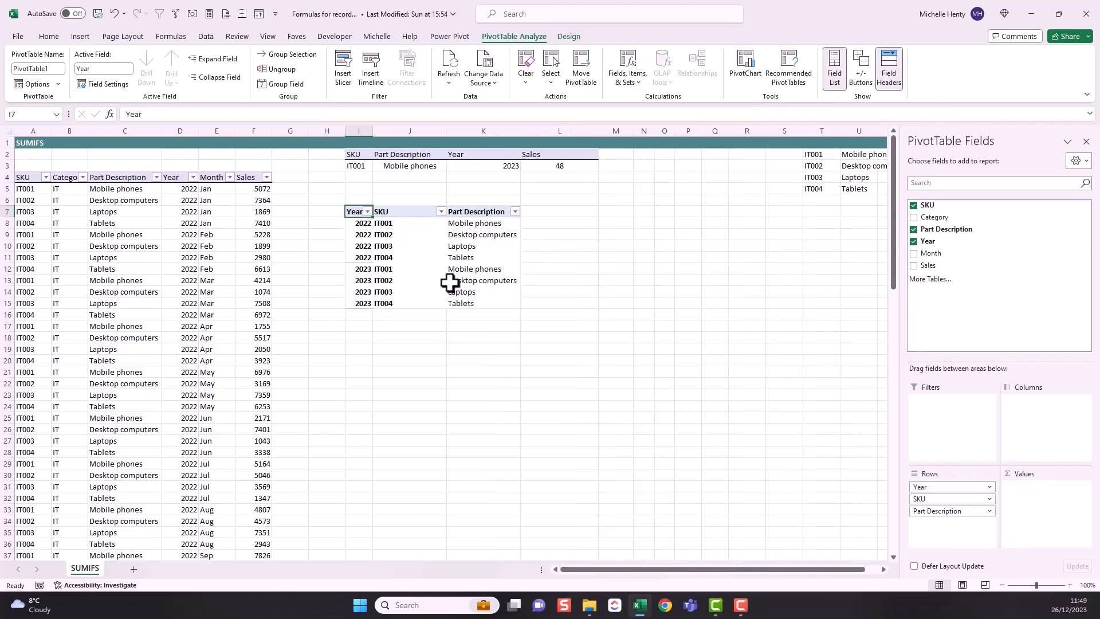
pyautogui.click(913, 265)
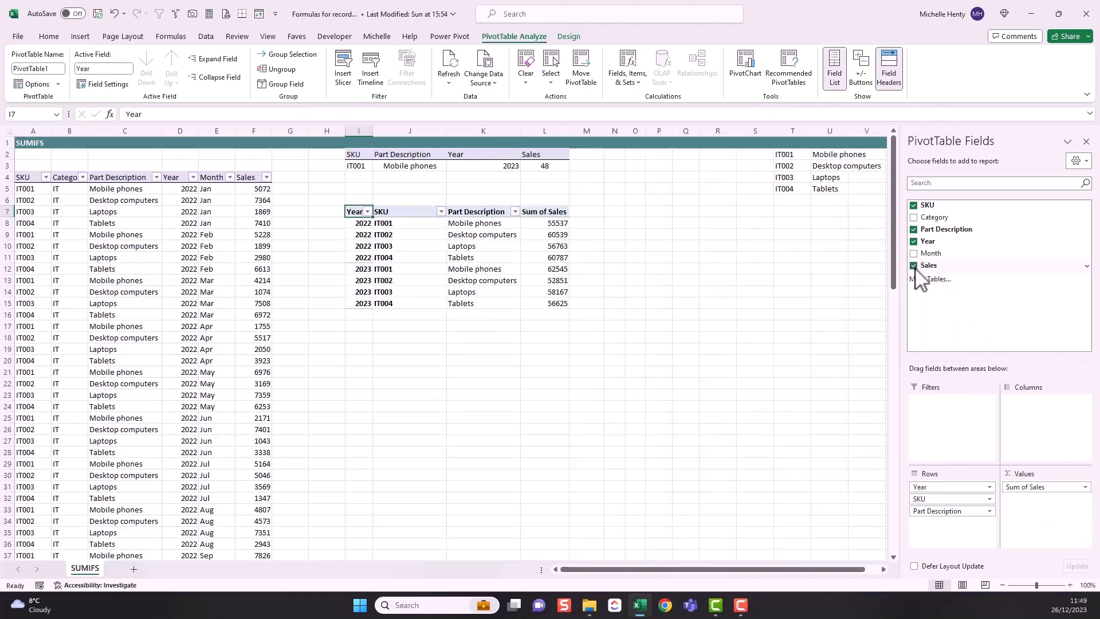
# - Examine the calculation types available for summarizing the PivotTable's Sales value, leaving the setting as it is
pyautogui.click(1085, 487)
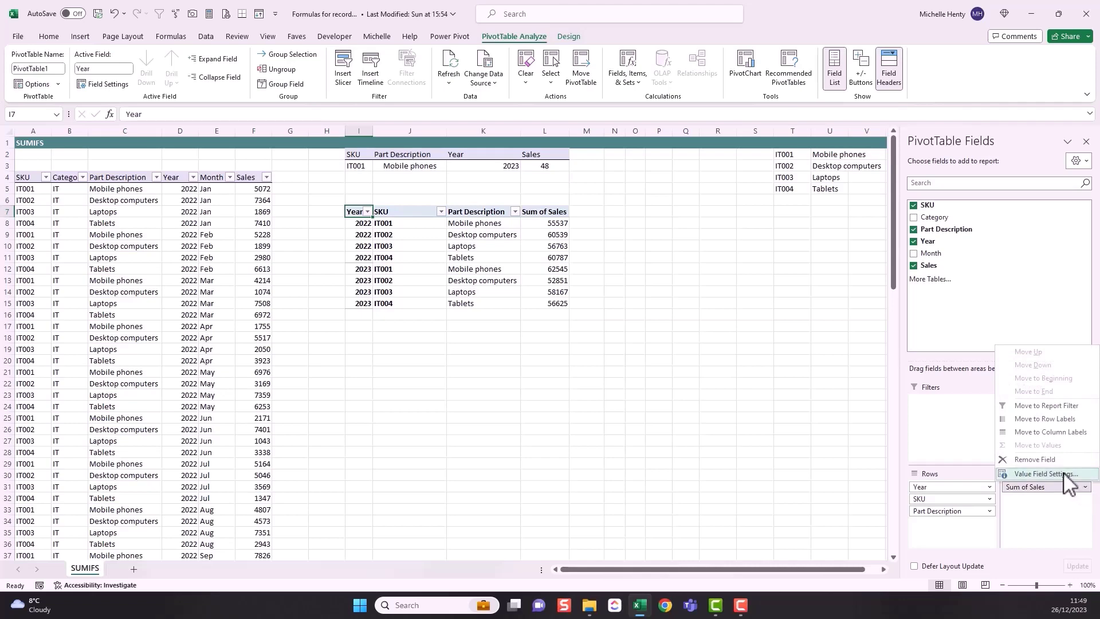
pyautogui.click(1062, 474)
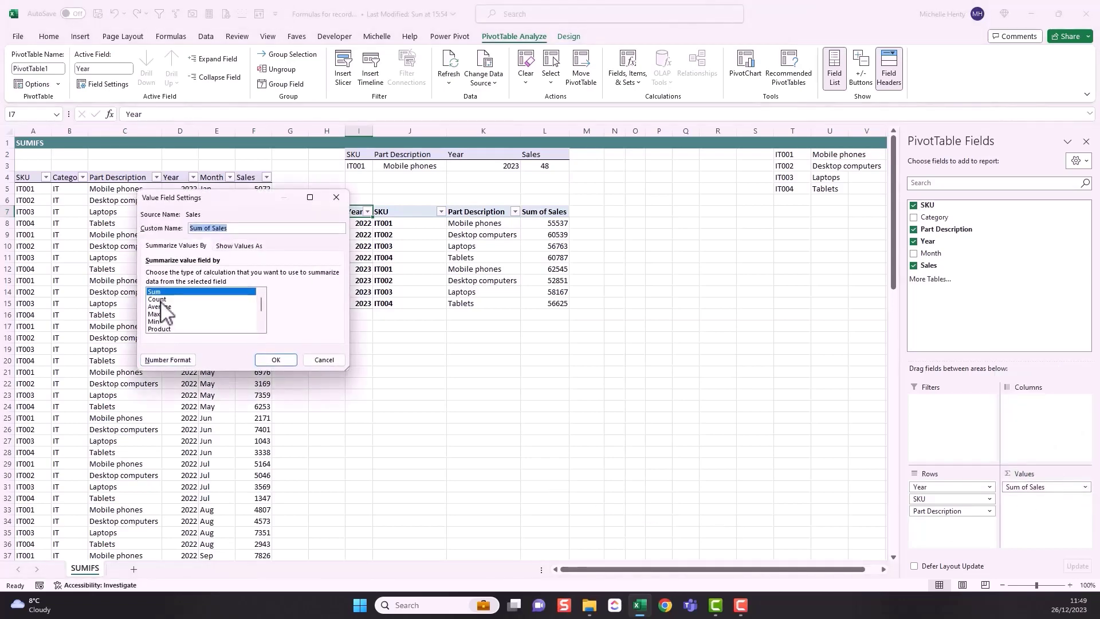
pyautogui.click(326, 359)
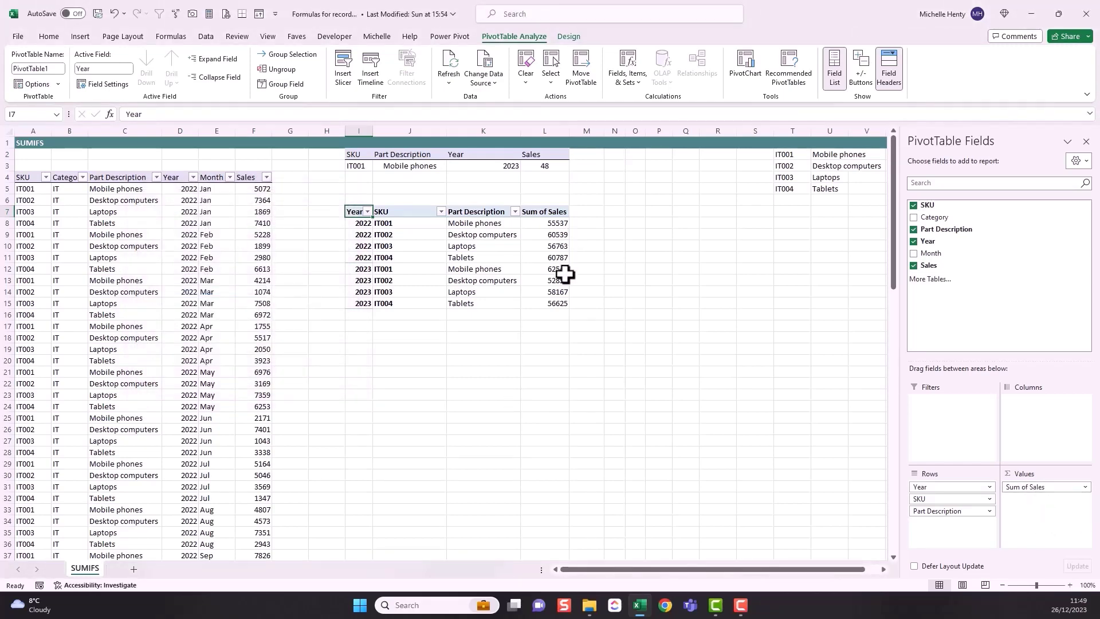
# - Replace the formula in L3 with a SUMIFS that sums F5:F100 where the SKU range A5:A100 matches I3
pyautogui.click(552, 166)
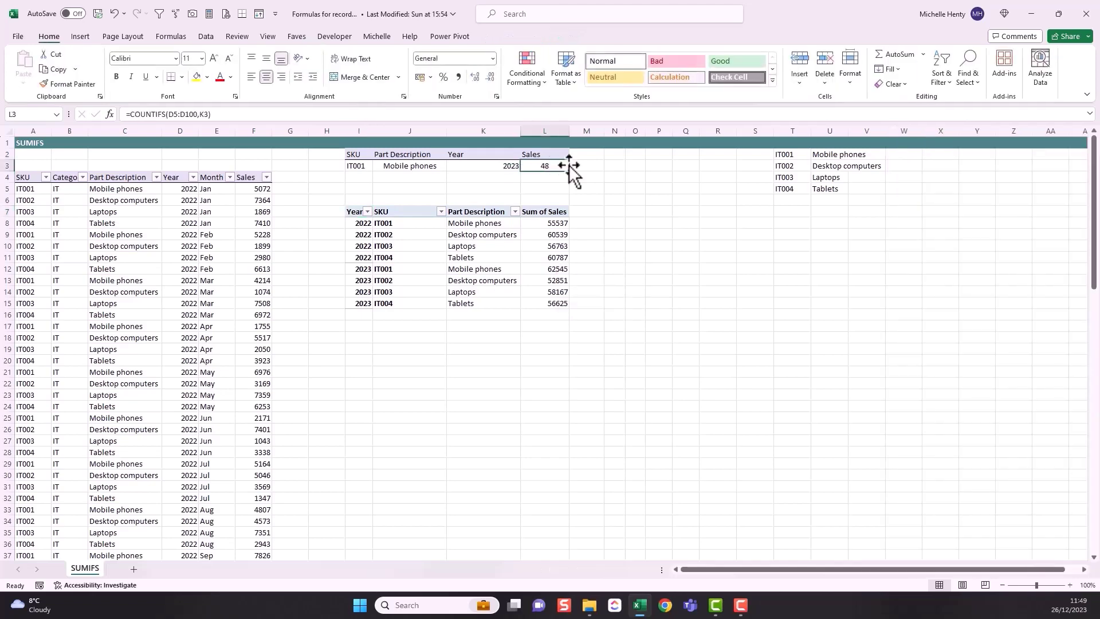
pyautogui.write('=sumifs')
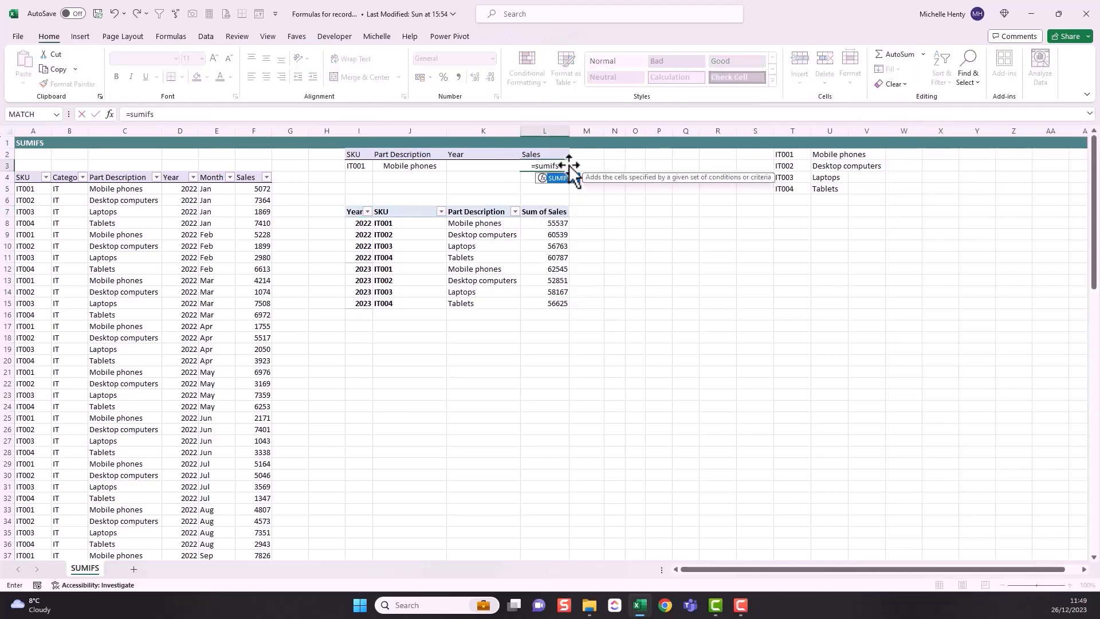
pyautogui.write('(')
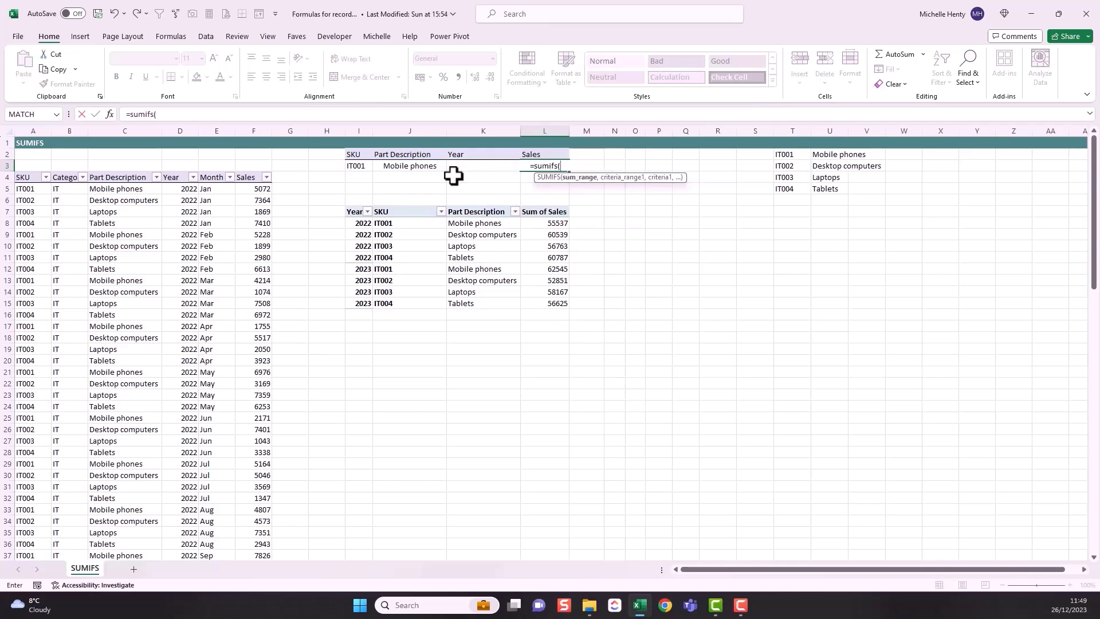
pyautogui.click(257, 189)
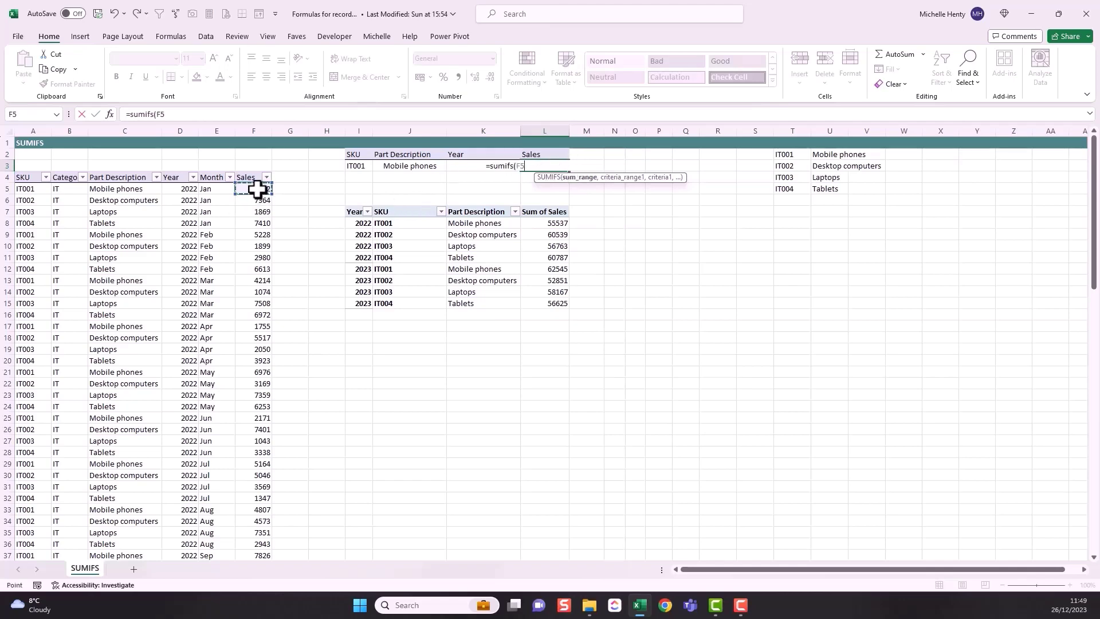
pyautogui.hotkey('ctrl', 'shift', 'Down')
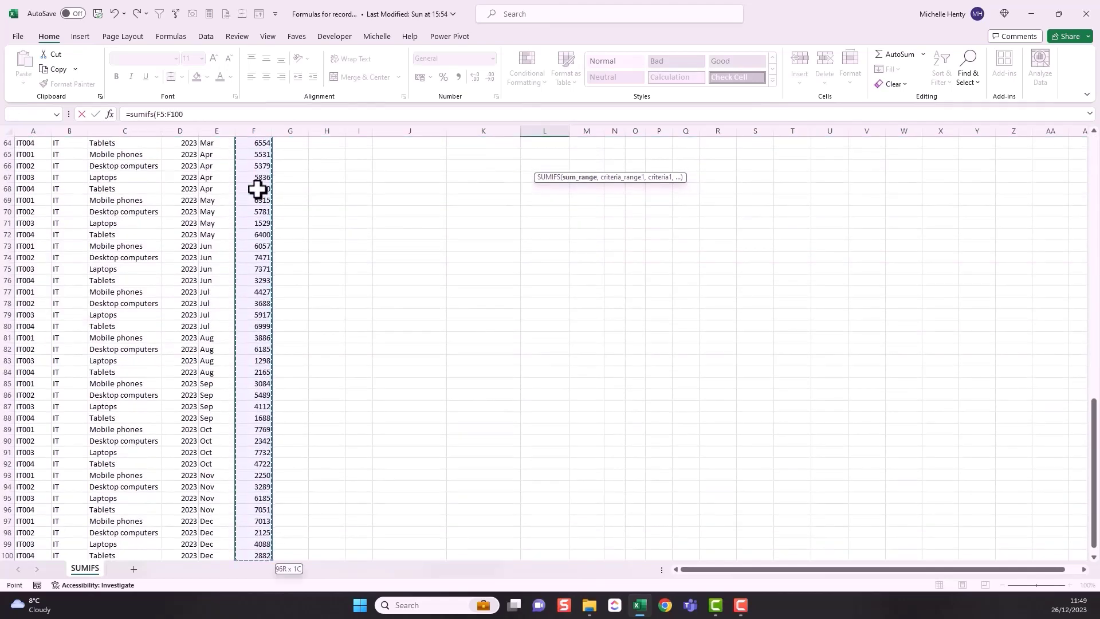
pyautogui.write(',')
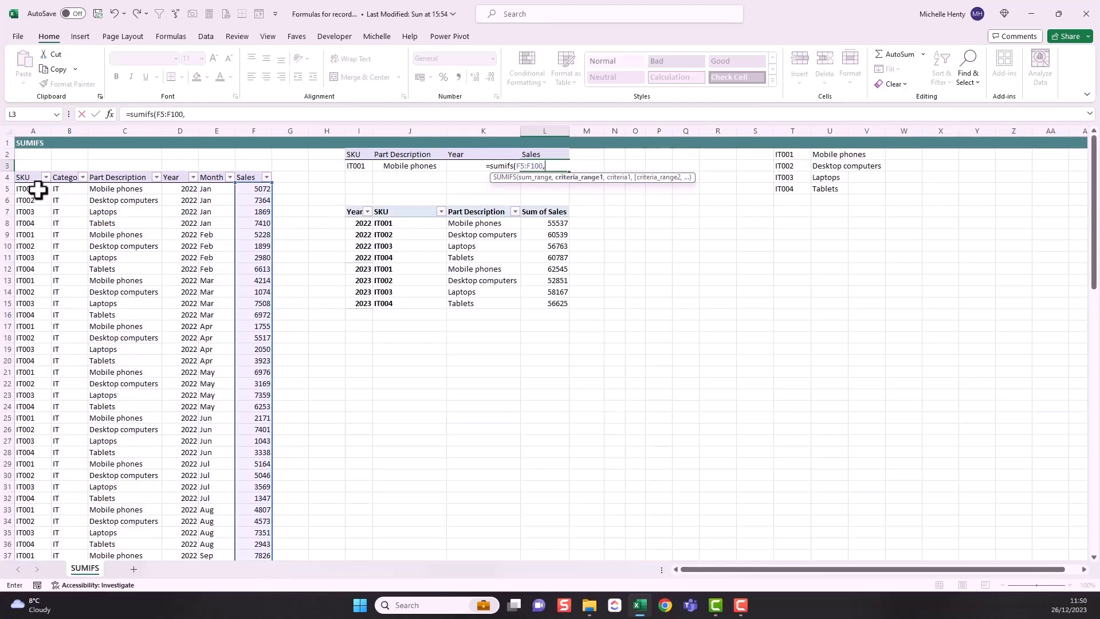
pyautogui.hotkey('ctrl', 'shift', 'Down')
pyautogui.scroll(20, 37, 189)
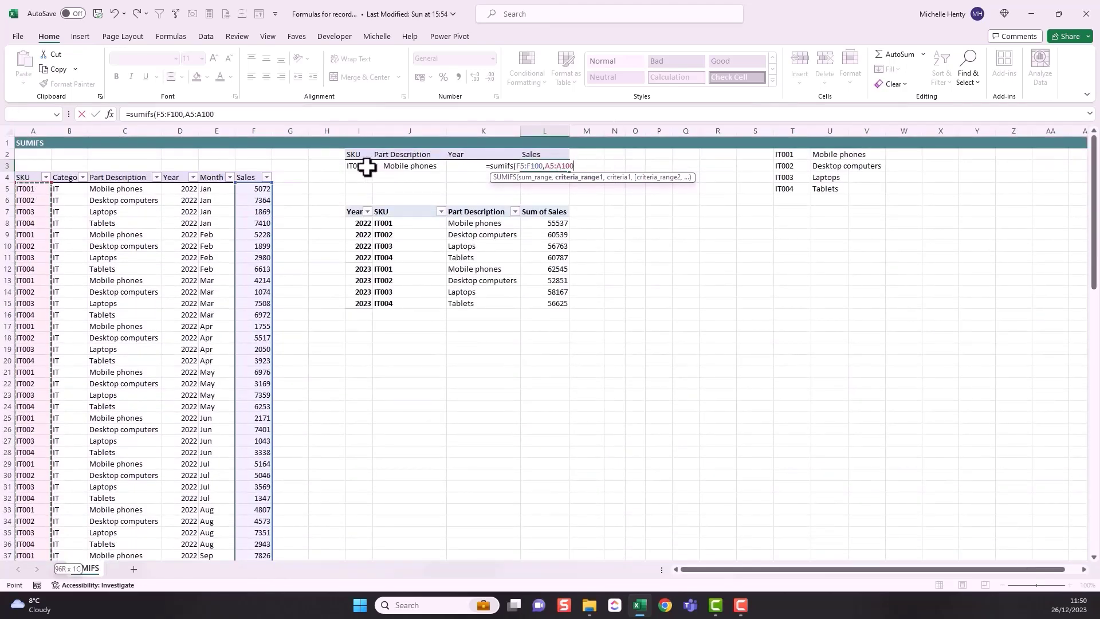
pyautogui.write(',')
pyautogui.click(362, 166)
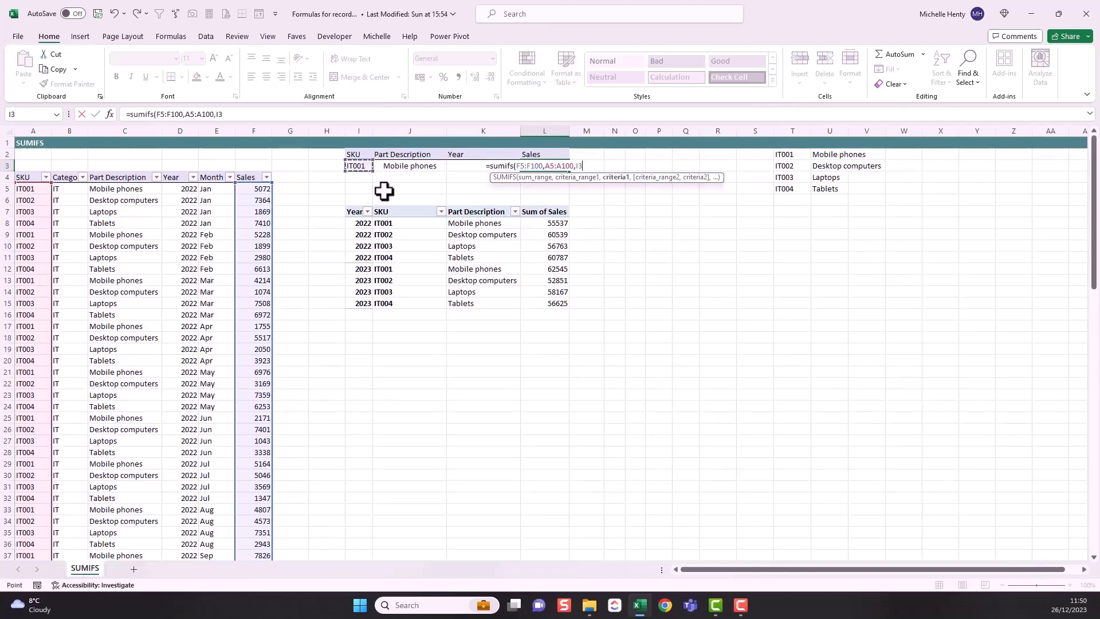
pyautogui.press('Return')
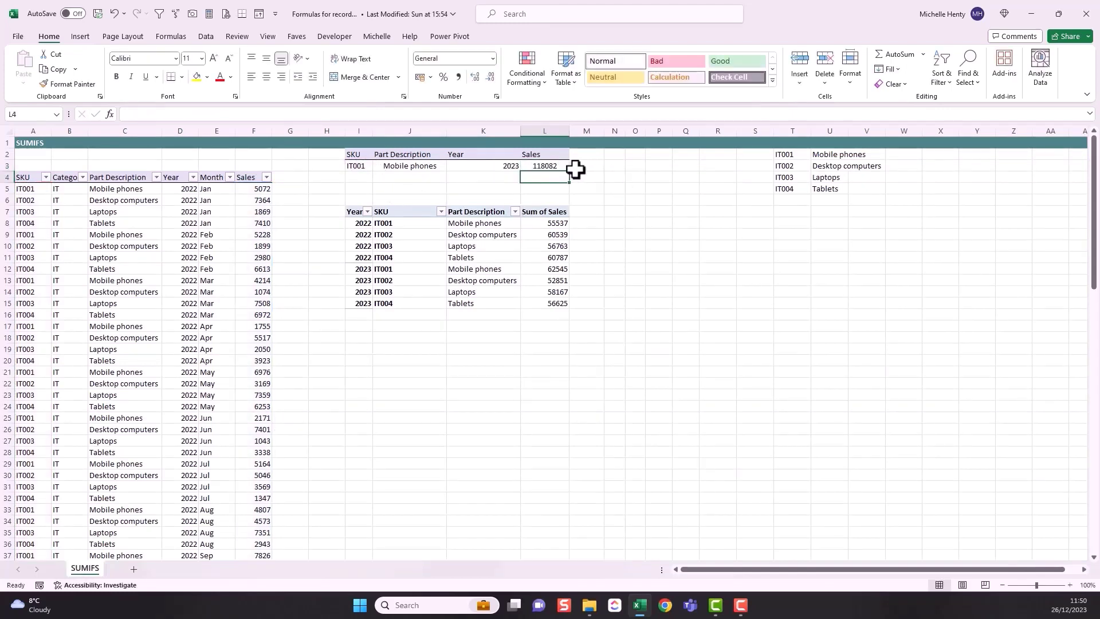
# - Remove Year from the PivotTable's rows and compare the IT001 total with the SUMIFS result in L3
pyautogui.click(359, 234)
pyautogui.moveTo(945, 487); pyautogui.dragTo(958, 336)
pyautogui.click(481, 223)
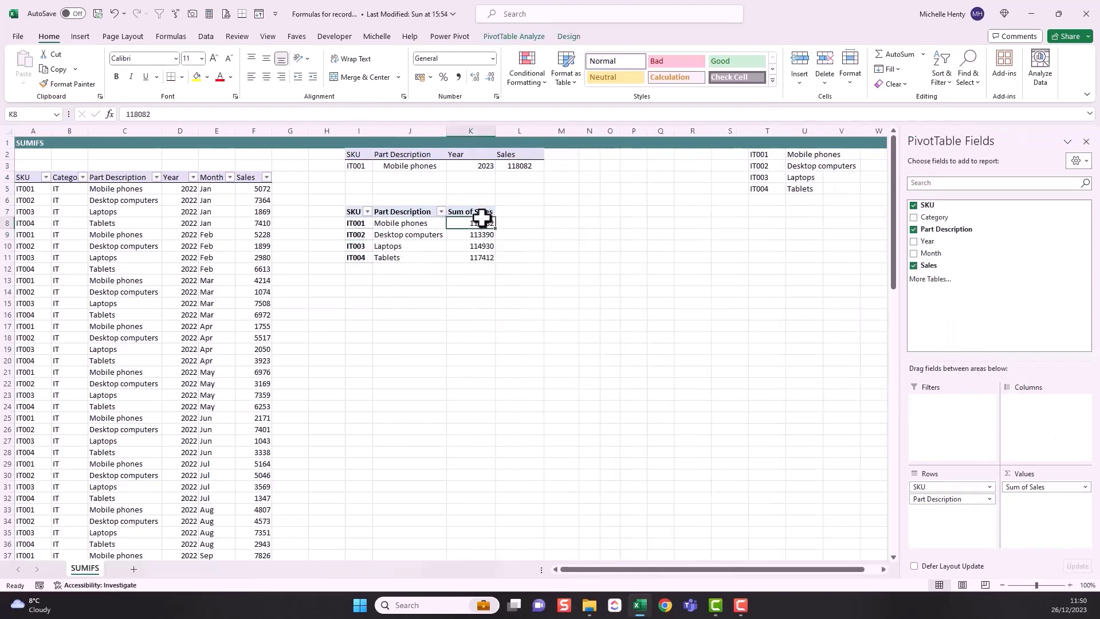
# - Switch the SKU in I3 to IT002, compare L3 with the matching PivotTable total, and undo the SKU change
pyautogui.click(361, 166)
pyautogui.click(378, 165)
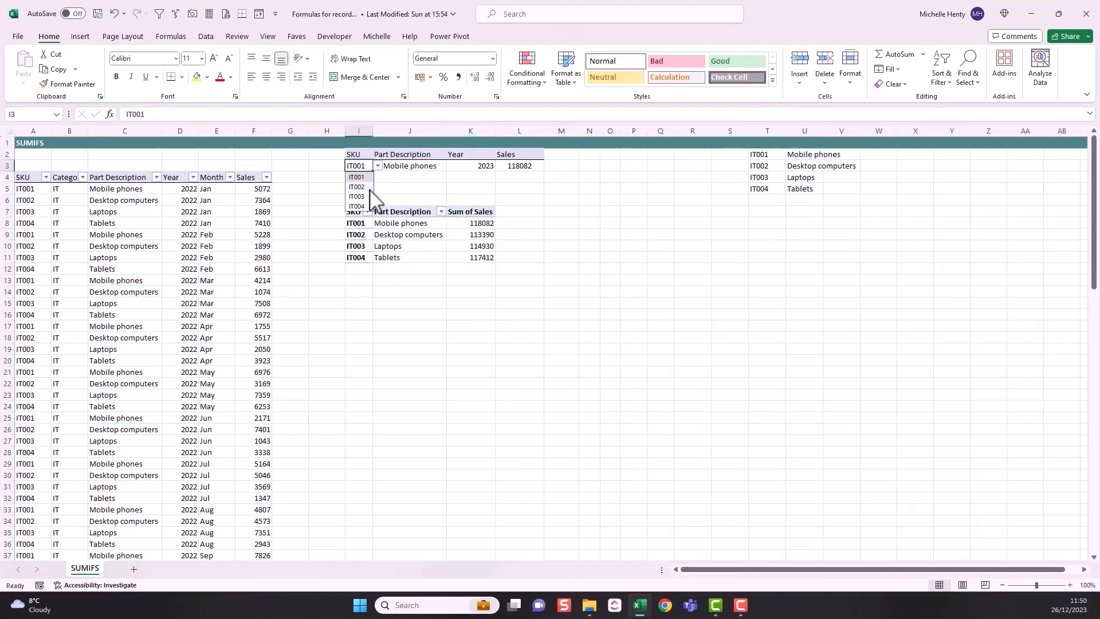
pyautogui.click(358, 186)
pyautogui.click(484, 241)
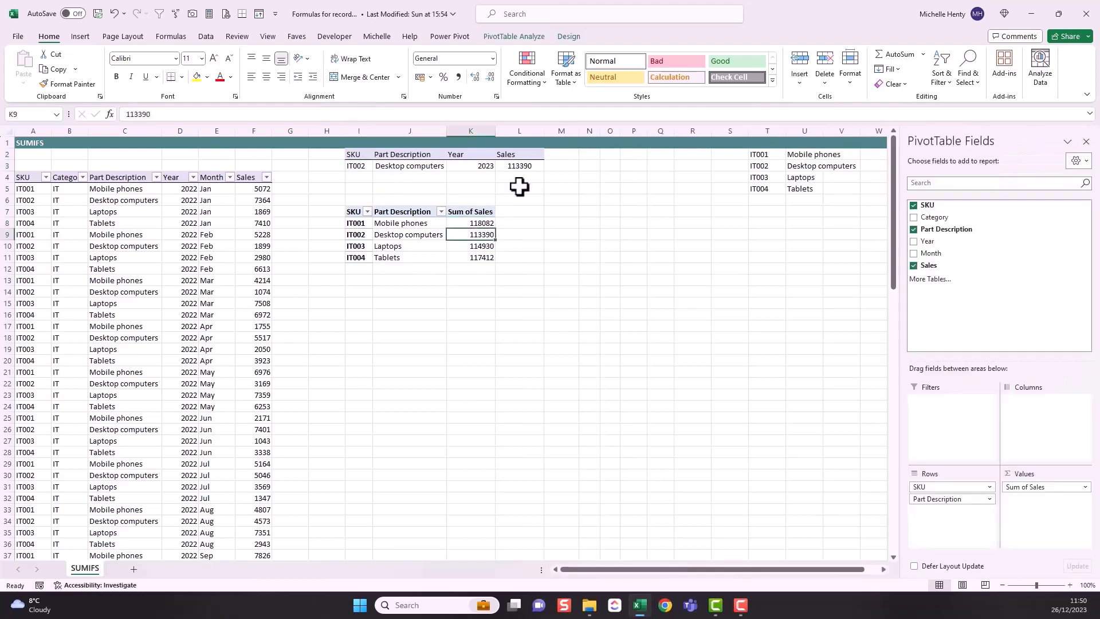
pyautogui.click(529, 166)
pyautogui.hotkey('ctrl', 'z')
# - Try Year as the PivotTable's column field, and return it to the rows ahead of SKU
pyautogui.click(435, 224)
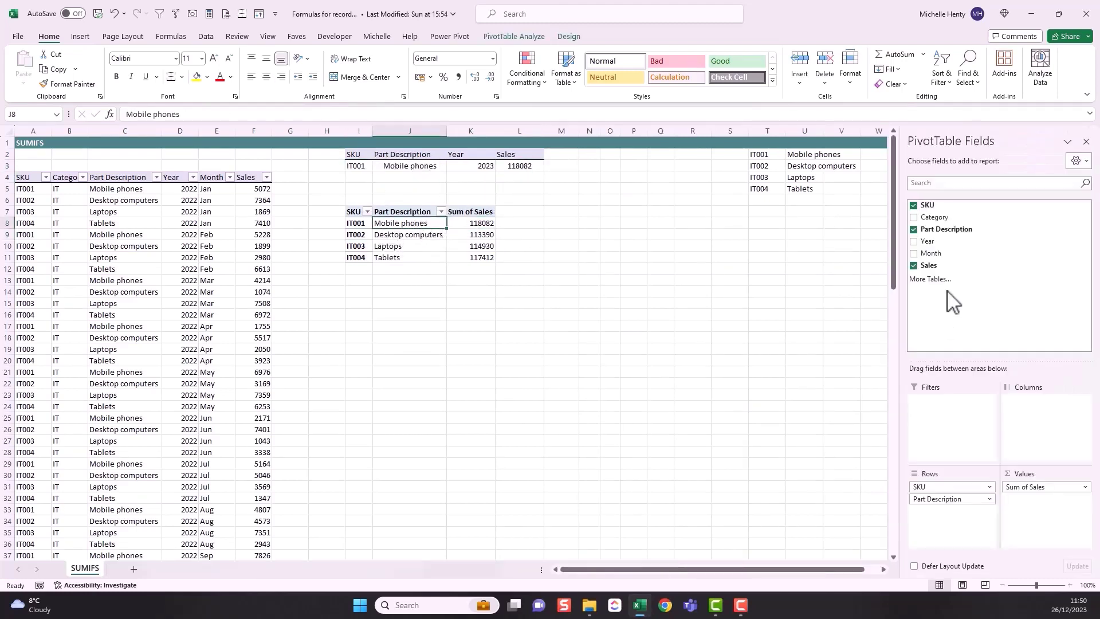
pyautogui.moveTo(927, 242); pyautogui.dragTo(1021, 418)
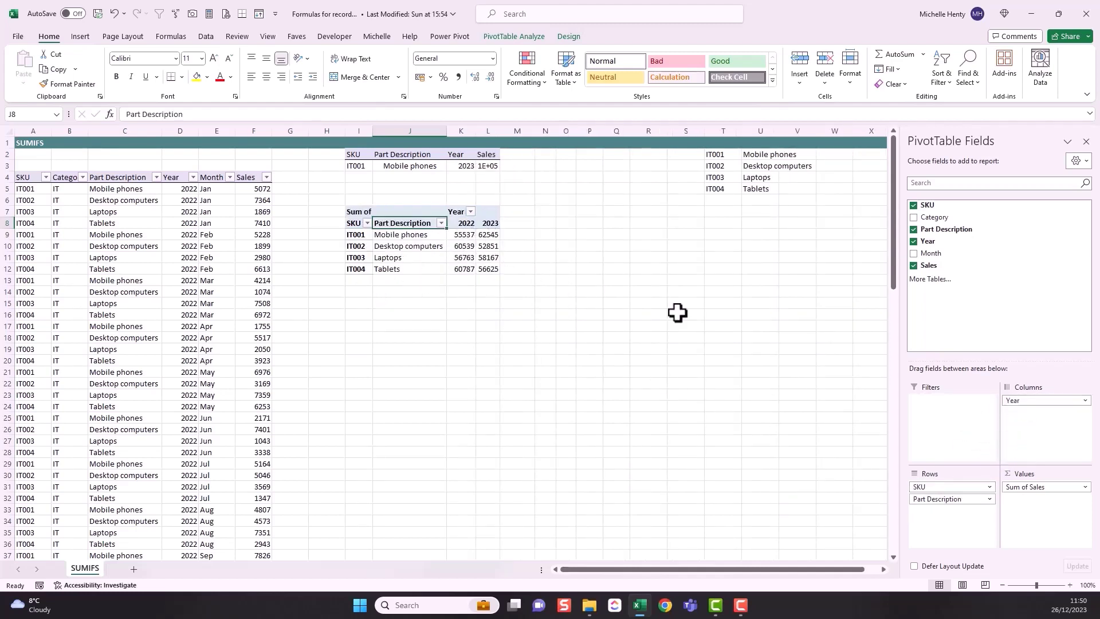
pyautogui.moveTo(1025, 401); pyautogui.dragTo(931, 488)
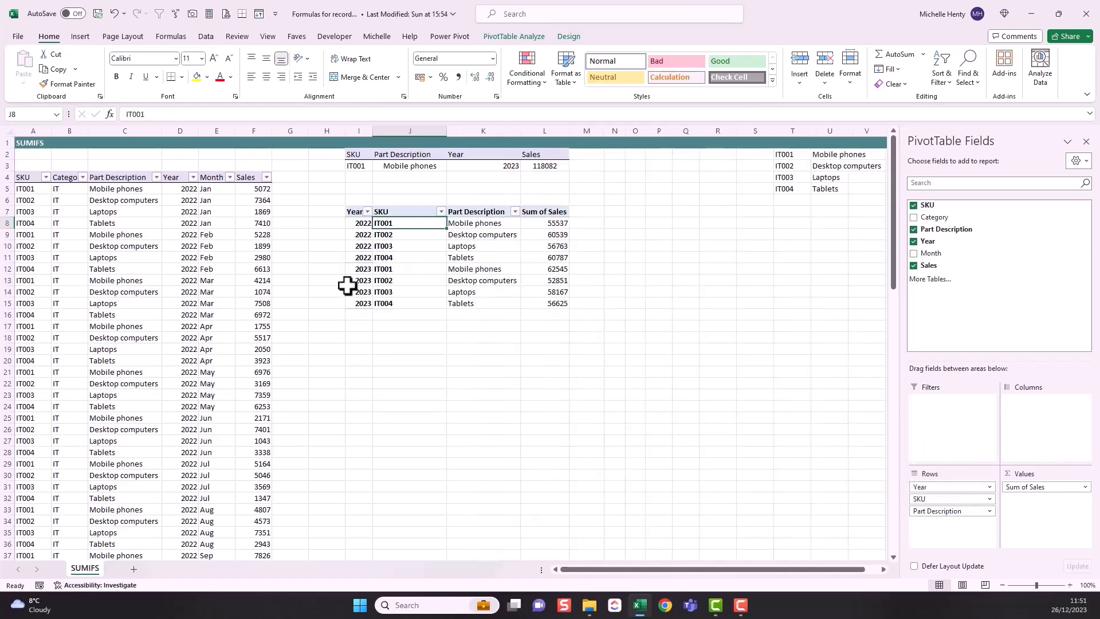
# - Turn off repeated item labels for the PivotTable's Year field
pyautogui.rightClick(357, 213)
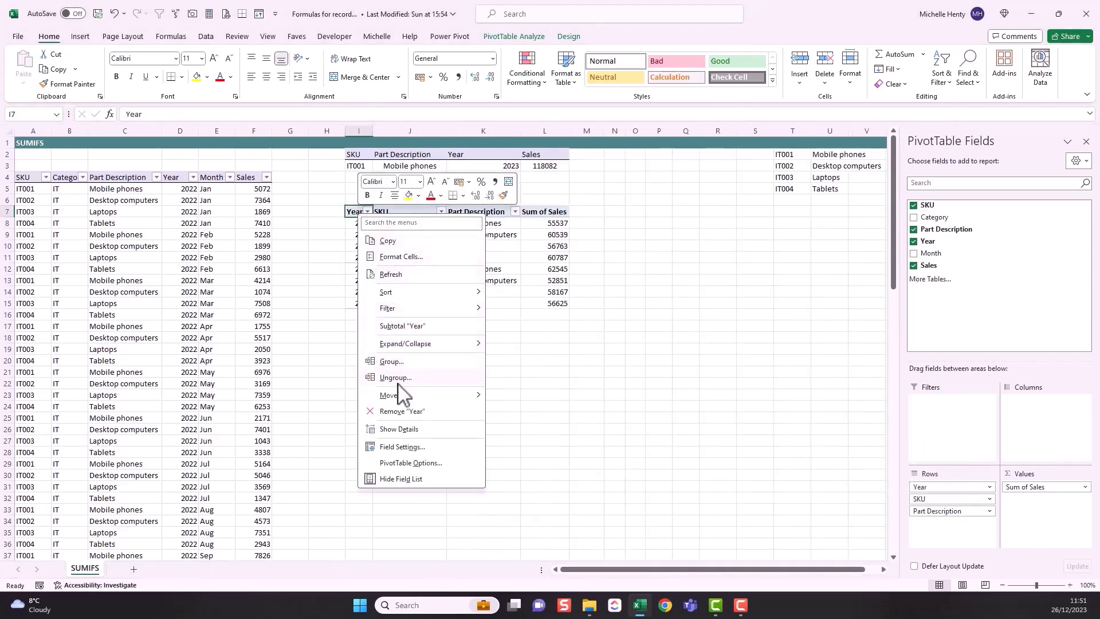
pyautogui.click(400, 446)
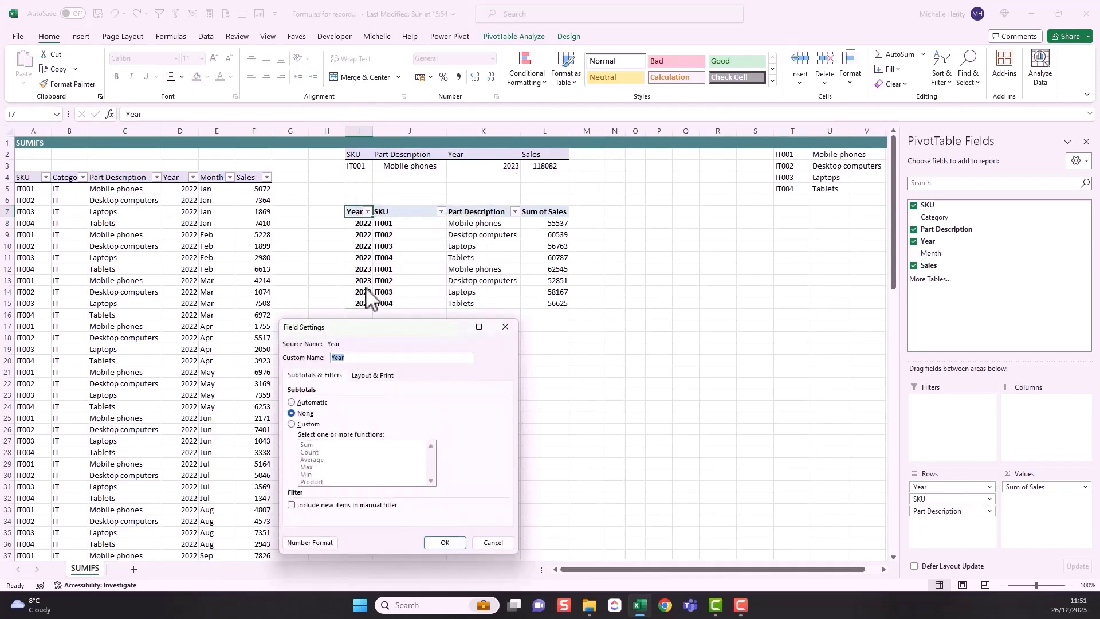
pyautogui.click(369, 376)
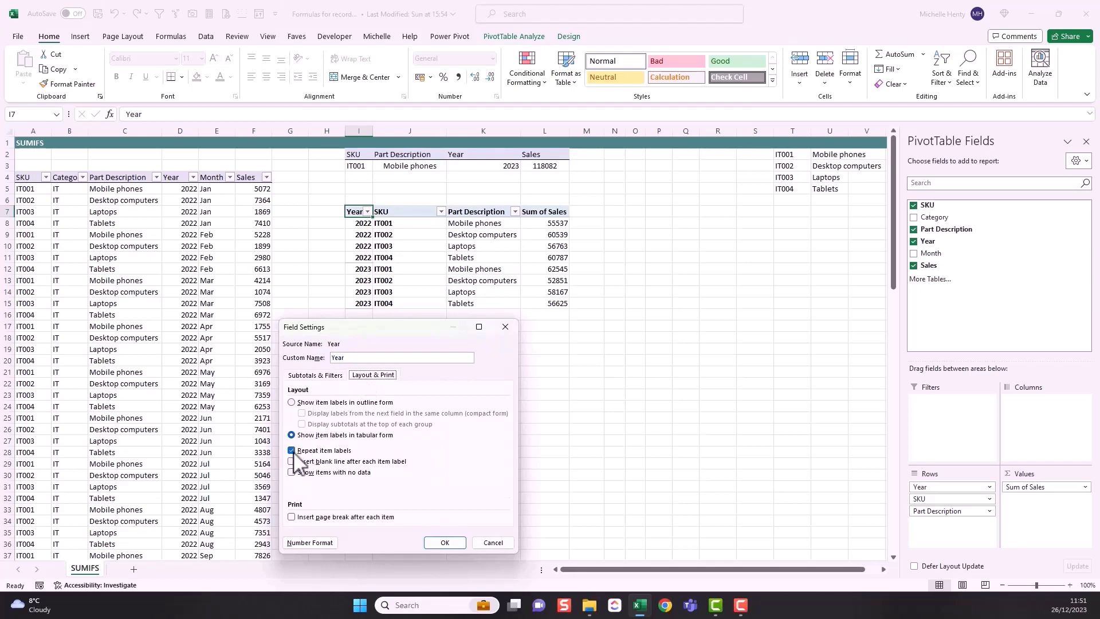
pyautogui.click(292, 451)
pyautogui.click(445, 544)
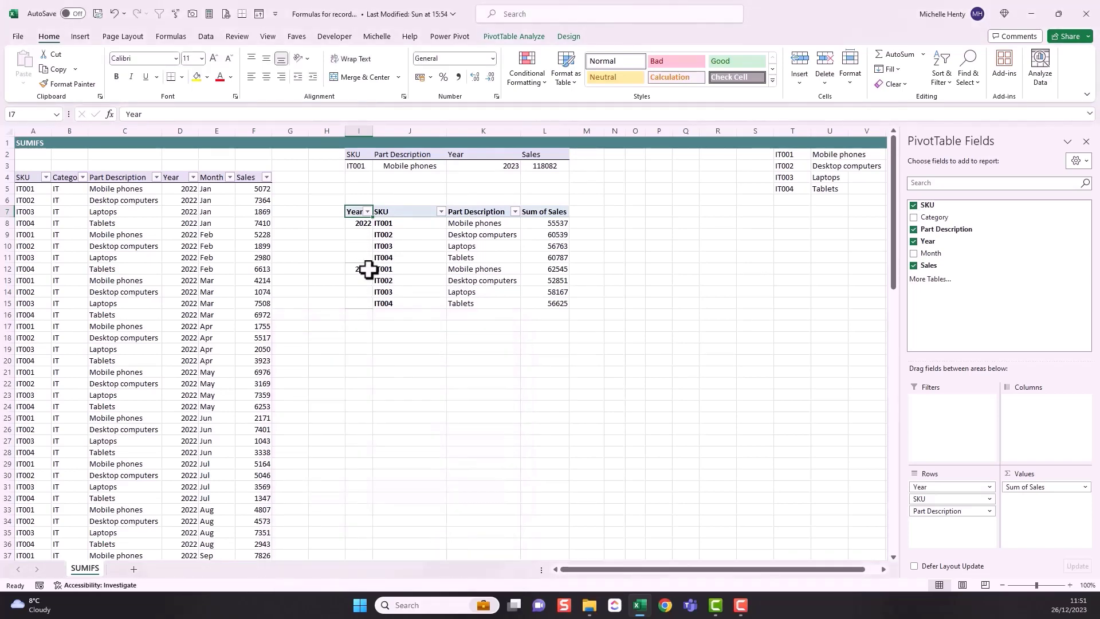
pyautogui.click(483, 246)
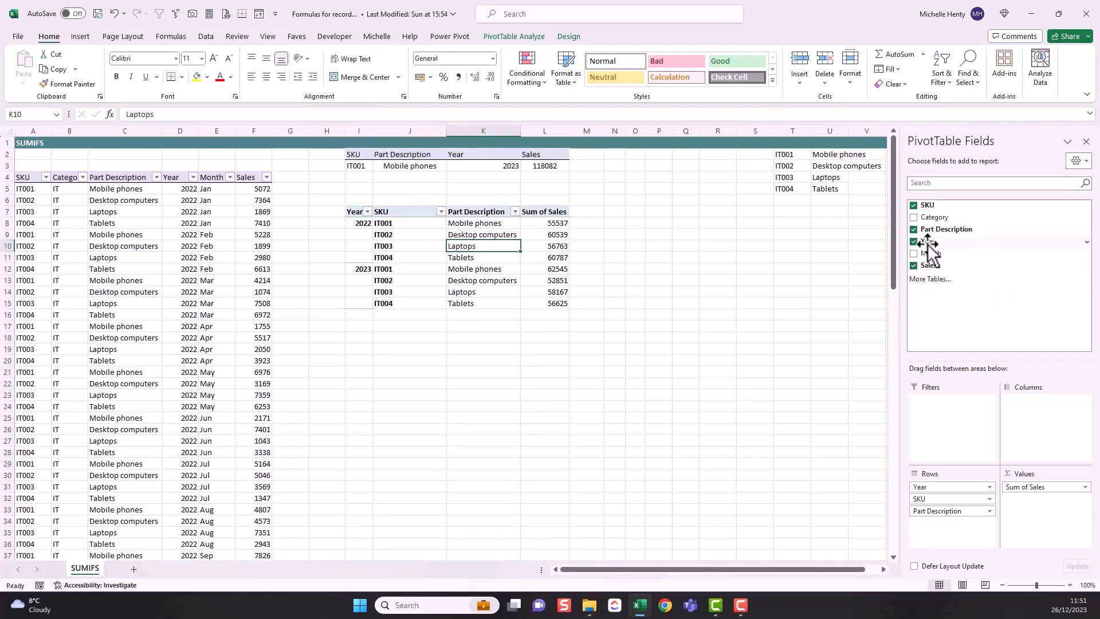
# - Add a slicer for Year to the PivotTable, shorten it to fit its two buttons and place it below the PivotTable
pyautogui.rightClick(928, 242)
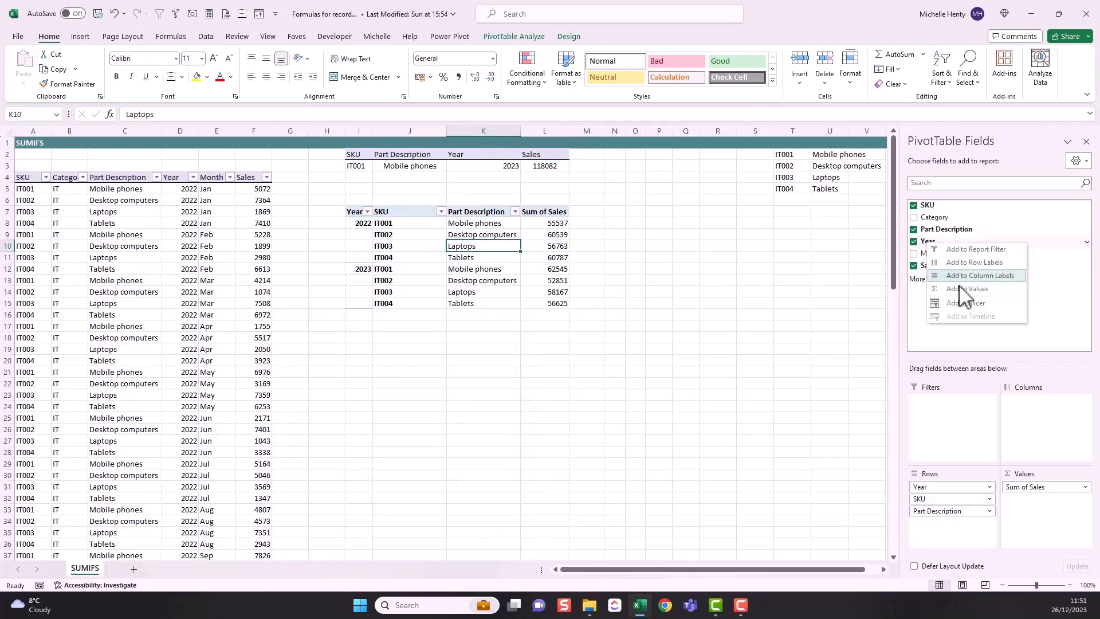
pyautogui.click(973, 304)
pyautogui.click(435, 361)
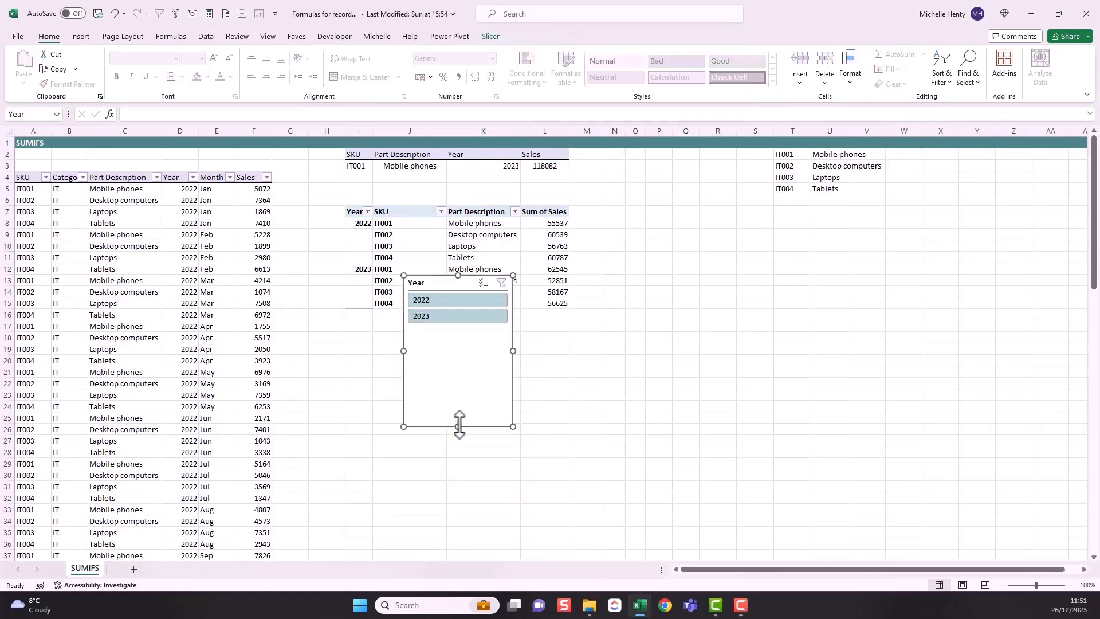
pyautogui.moveTo(458, 425); pyautogui.dragTo(458, 339)
pyautogui.moveTo(456, 288); pyautogui.dragTo(398, 330)
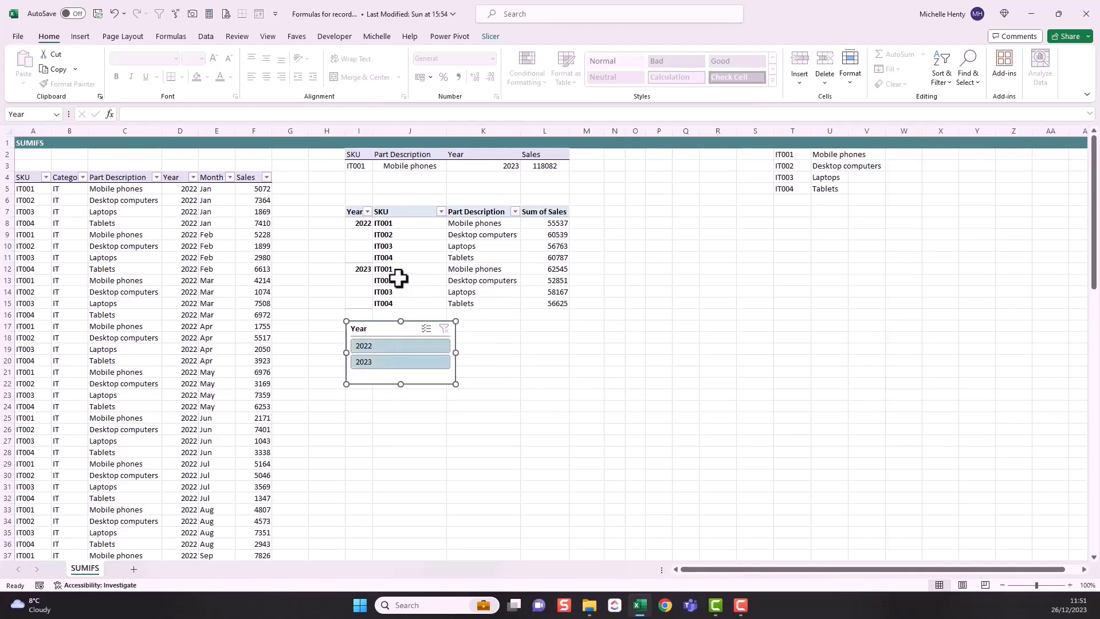
# - Filter the PivotTable to 2022 and to 2023 in turn with the Year slicer, and clear the filter
pyautogui.click(373, 347)
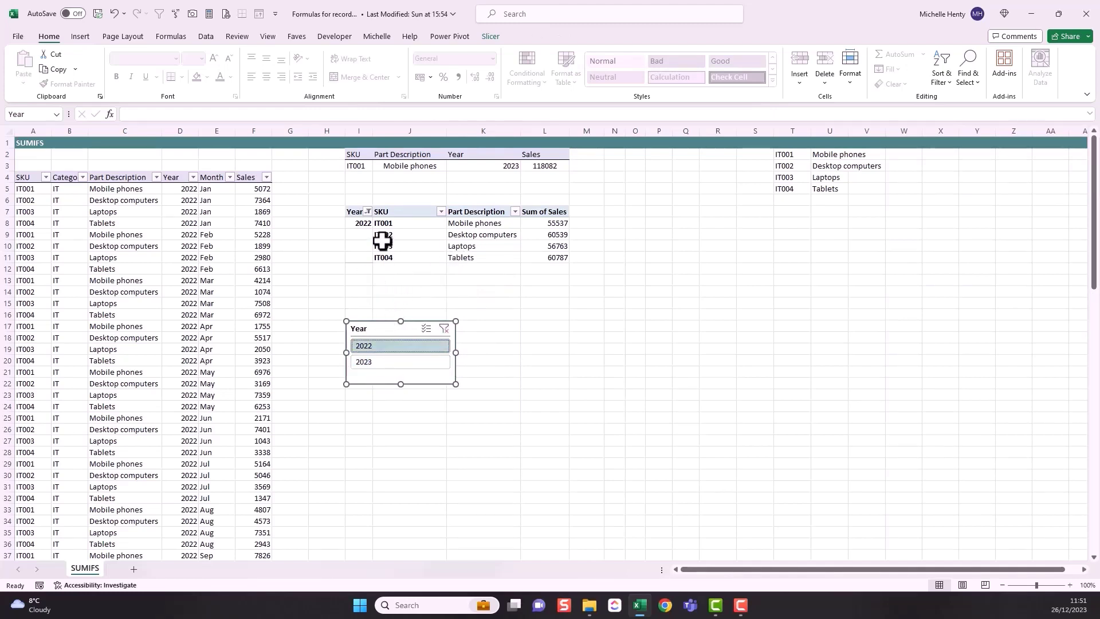
pyautogui.click(405, 362)
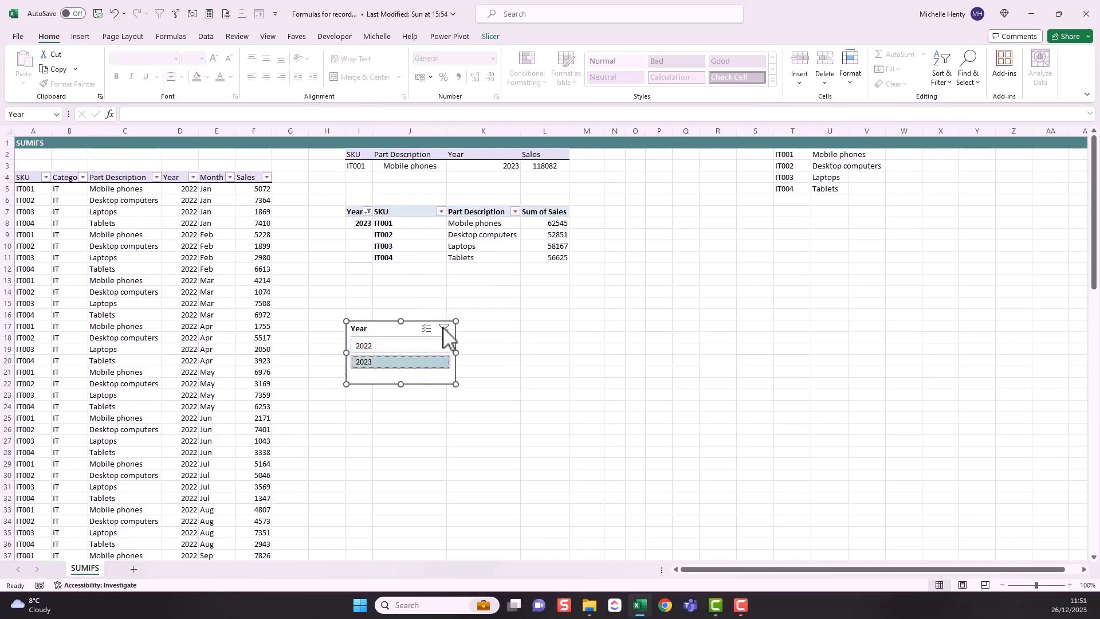
pyautogui.click(444, 328)
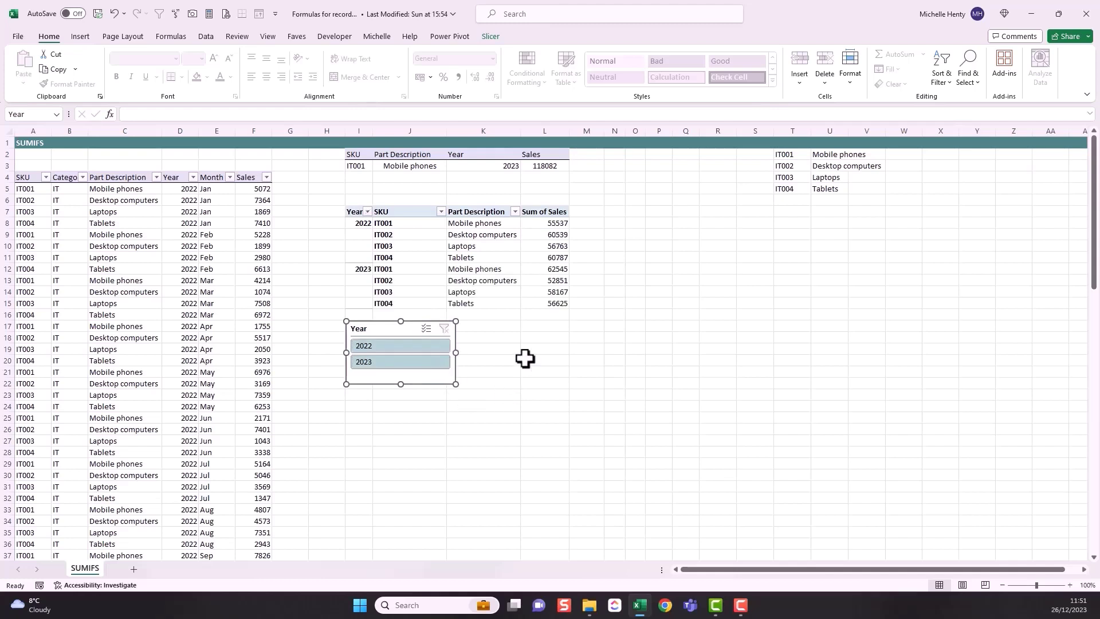
pyautogui.click(541, 223)
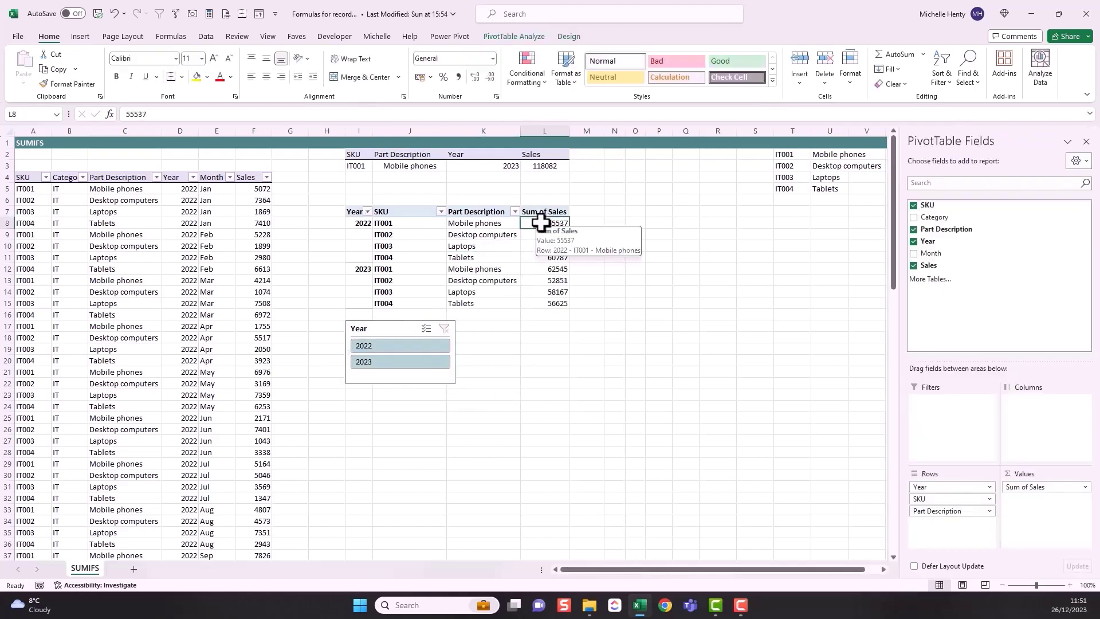
pyautogui.click(531, 168)
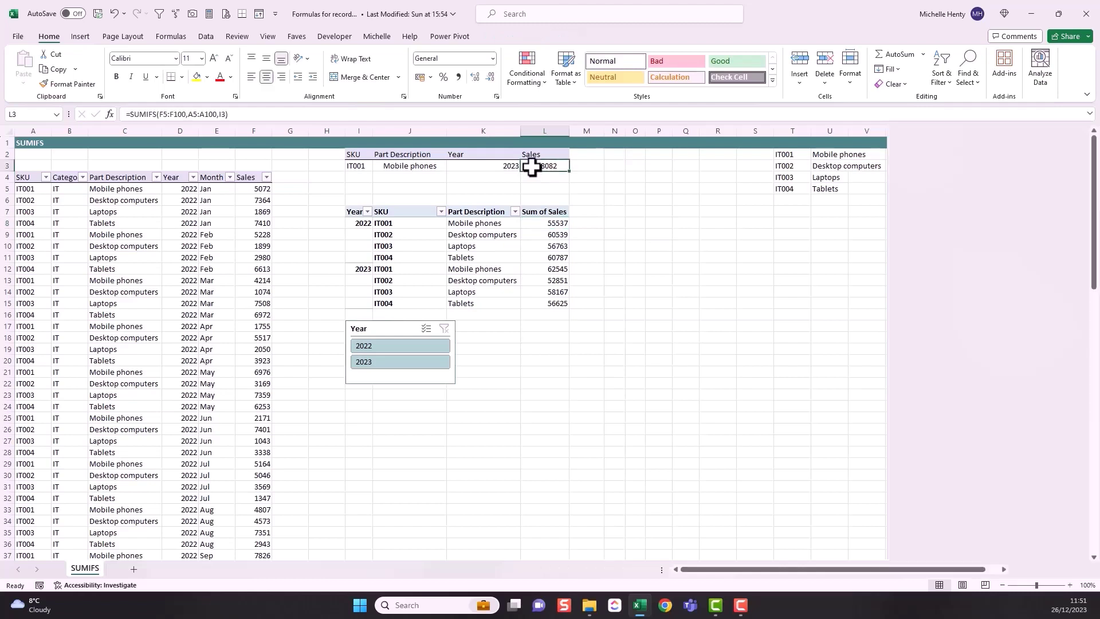
pyautogui.click(582, 166)
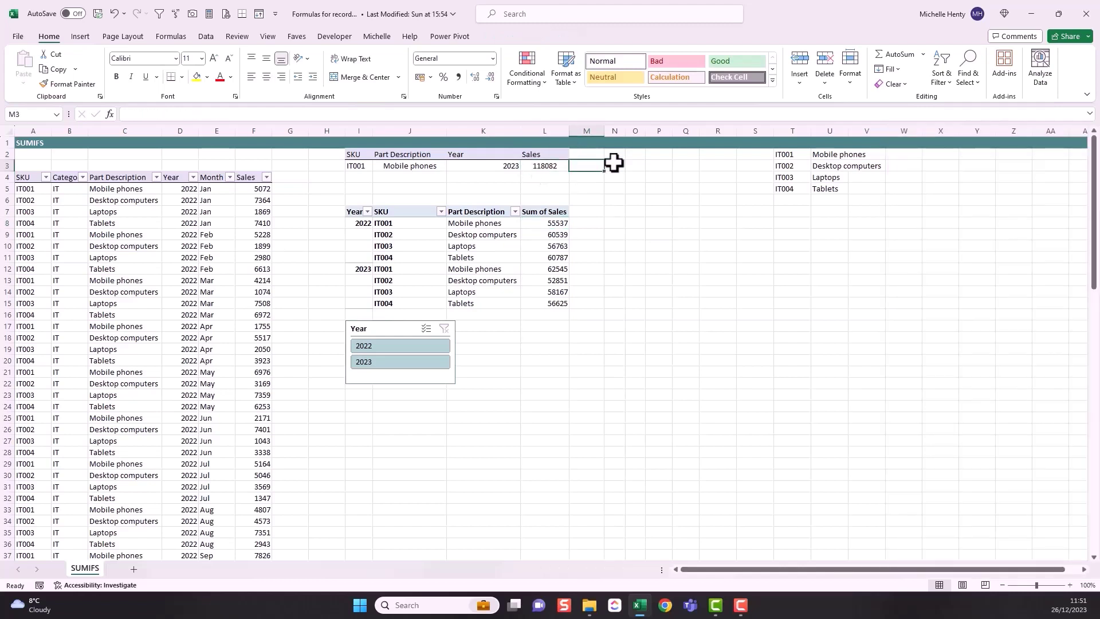
pyautogui.click(614, 166)
pyautogui.click(634, 165)
pyautogui.click(659, 166)
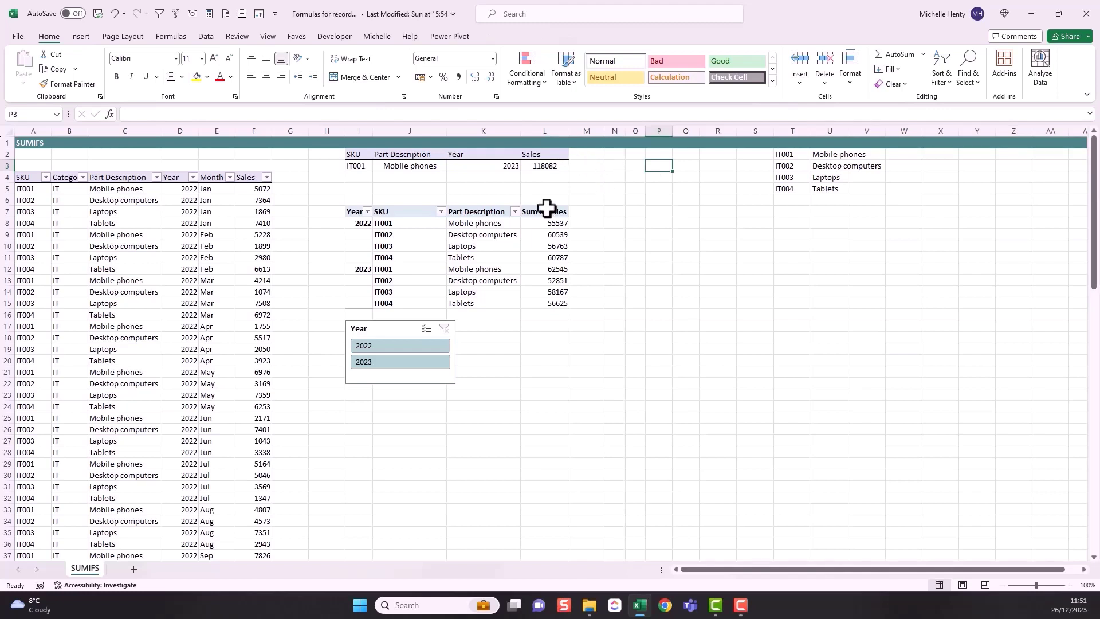
# - Review the calculation types offered in the value field settings for Sum of Sales, keeping Sum
pyautogui.click(535, 223)
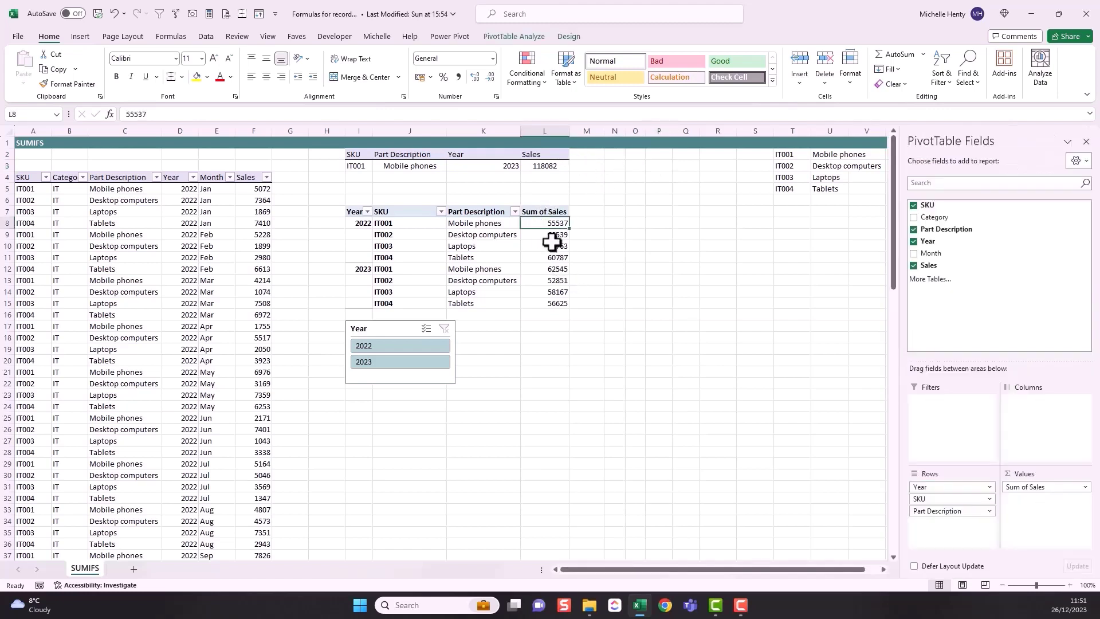
pyautogui.click(1085, 488)
pyautogui.click(1062, 482)
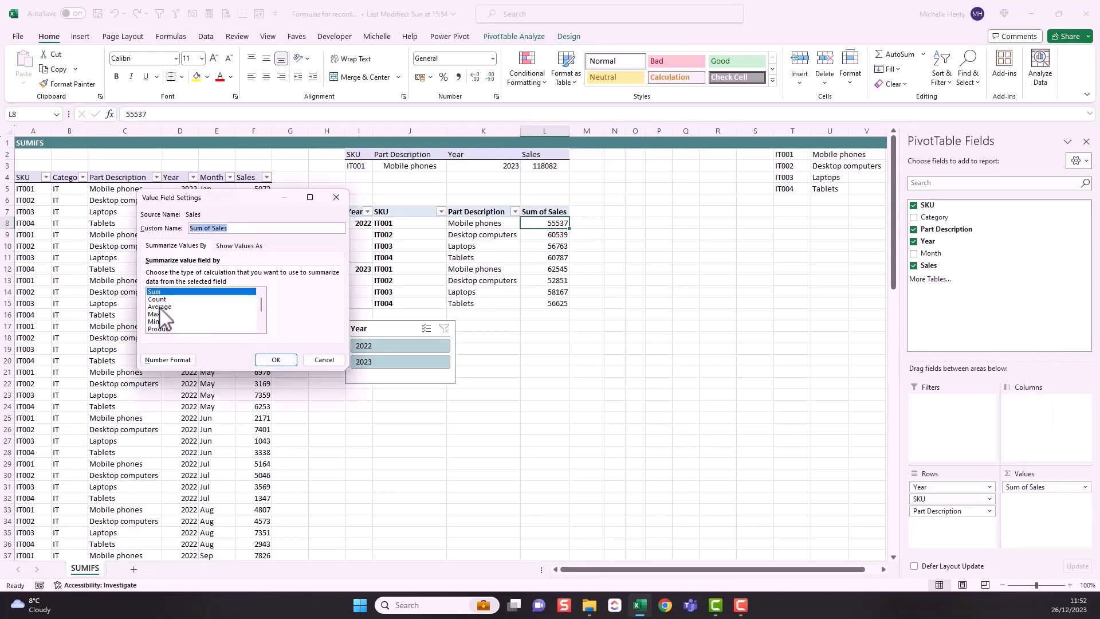
pyautogui.click(275, 360)
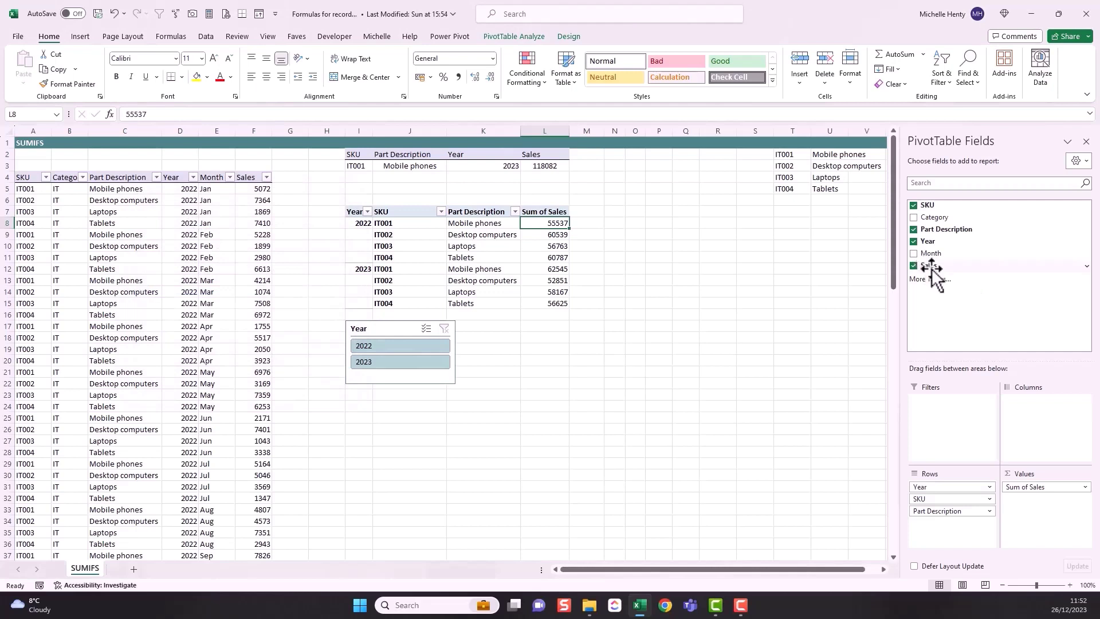
# - Add the Sales field to the PivotTable's values four more times
pyautogui.moveTo(942, 267); pyautogui.dragTo(1042, 526)
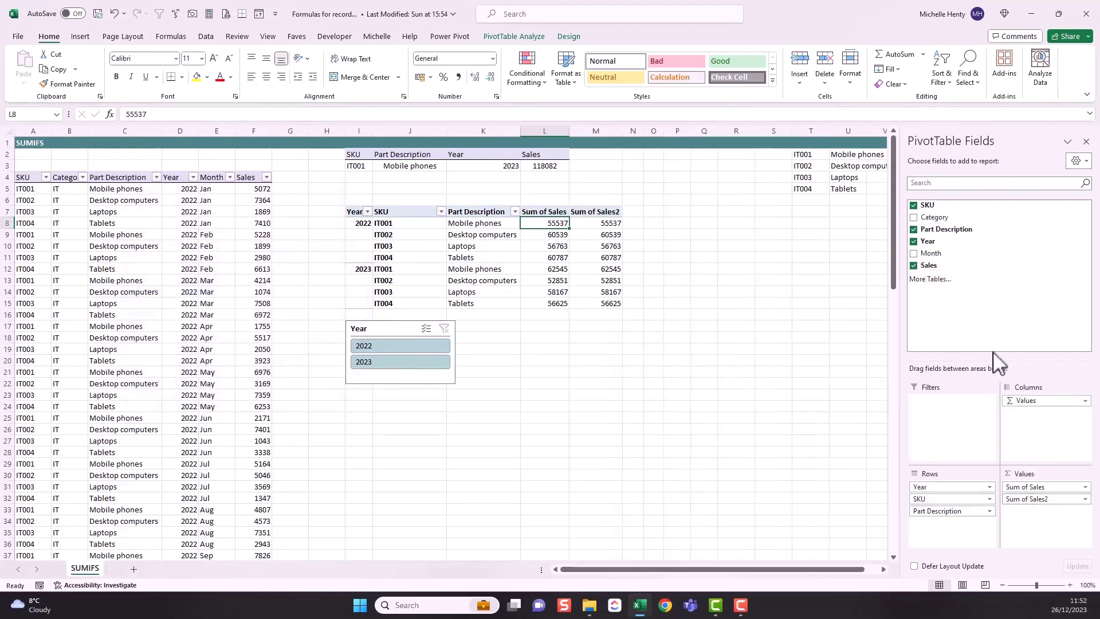
pyautogui.moveTo(917, 265); pyautogui.dragTo(1045, 519)
pyautogui.moveTo(932, 265); pyautogui.dragTo(1049, 536)
pyautogui.moveTo(929, 265); pyautogui.dragTo(1039, 541)
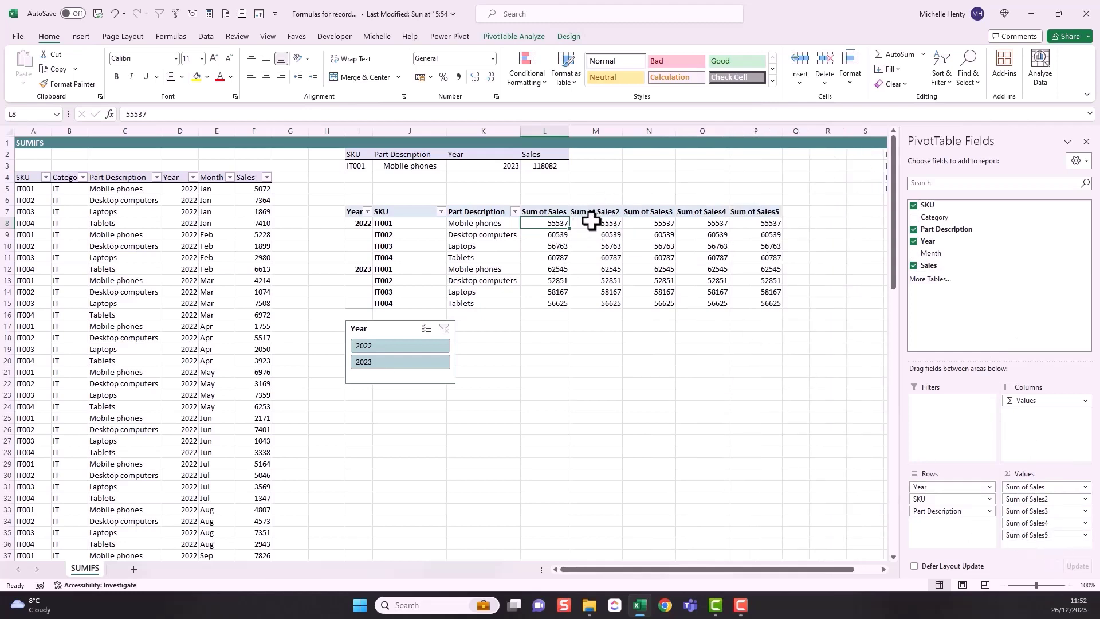
# - Summarize the PivotTable's second Sales value field by Average
pyautogui.click(1076, 499)
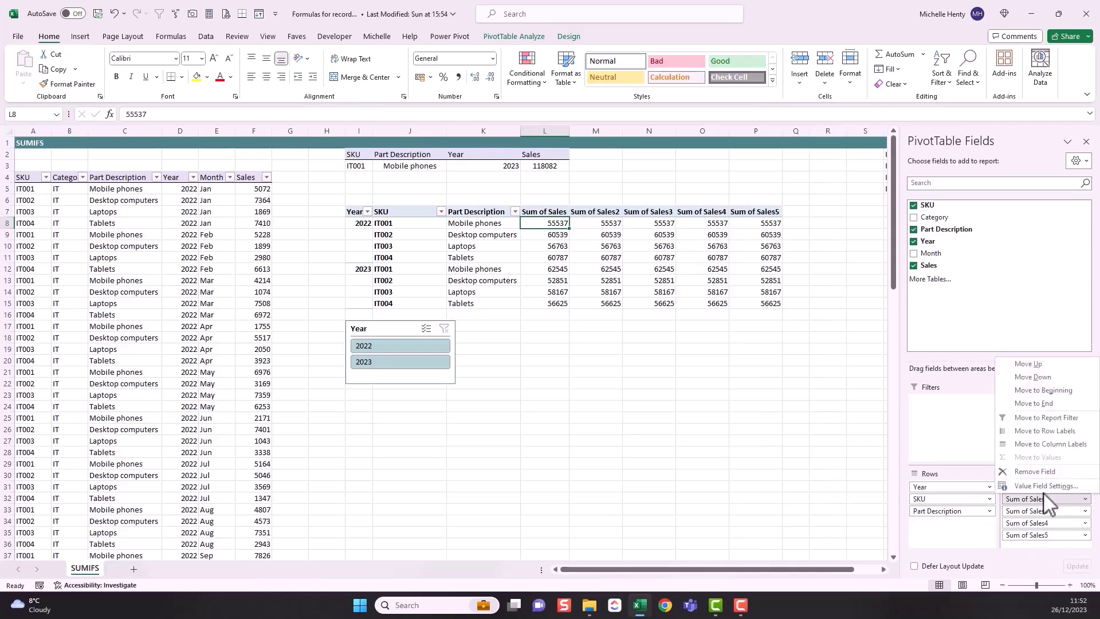
pyautogui.rightClick(599, 224)
pyautogui.click(647, 404)
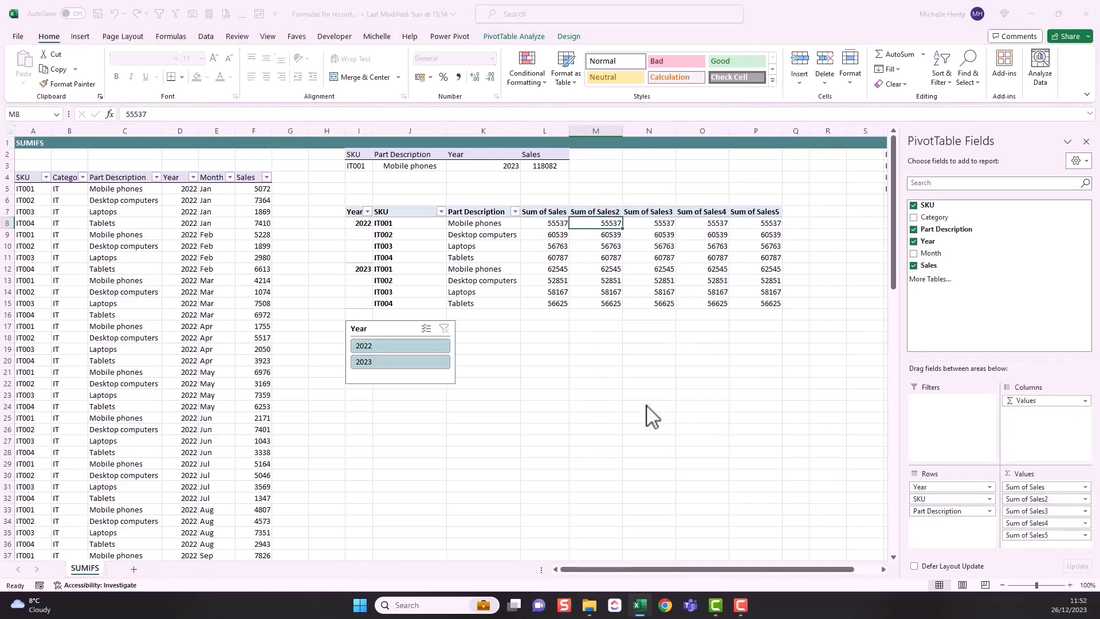
pyautogui.click(569, 424)
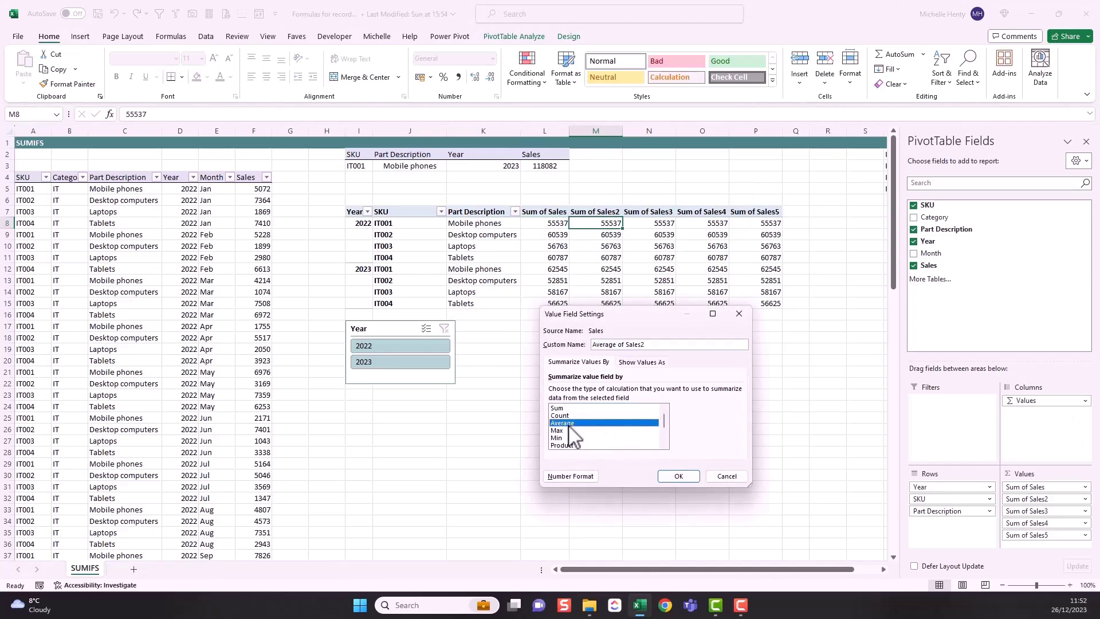
pyautogui.click(678, 477)
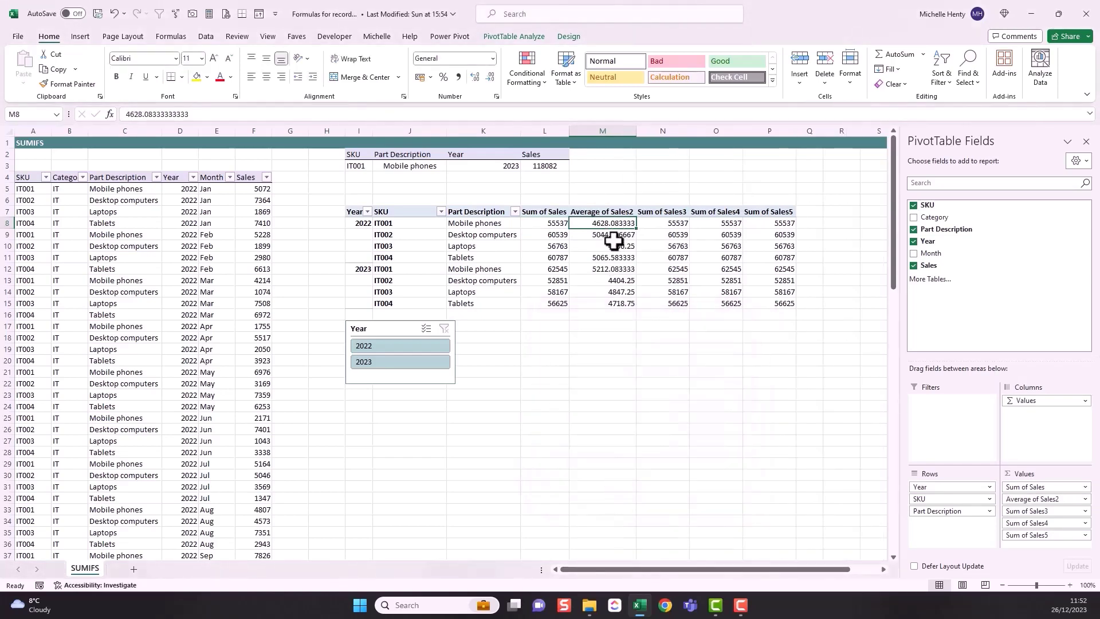
# - Summarize the PivotTable's third Sales value field by Max
pyautogui.rightClick(665, 224)
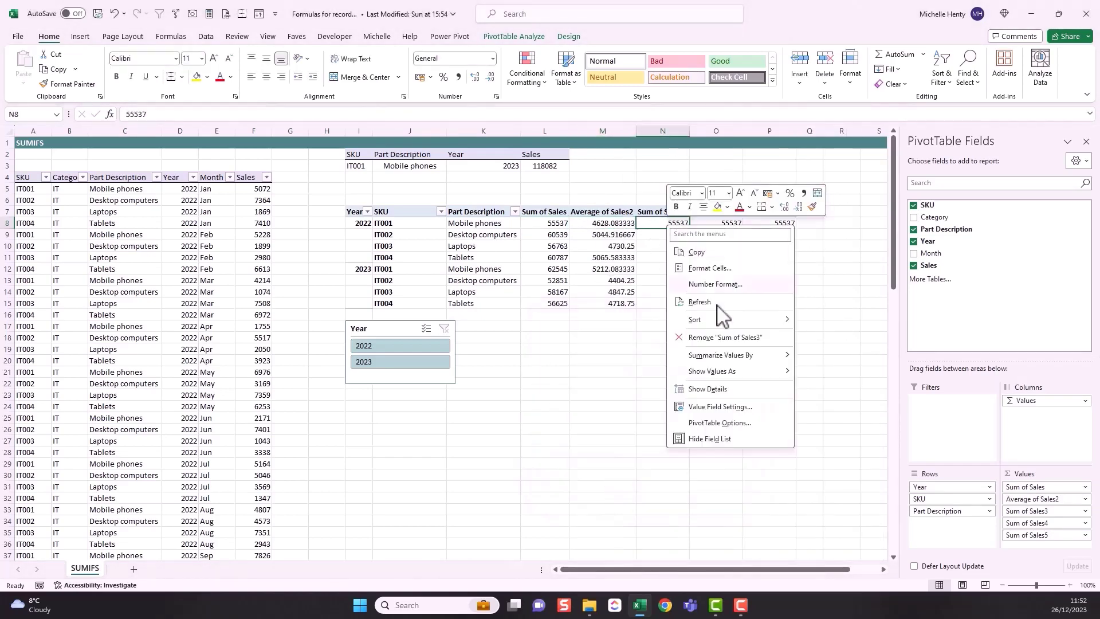
pyautogui.click(717, 407)
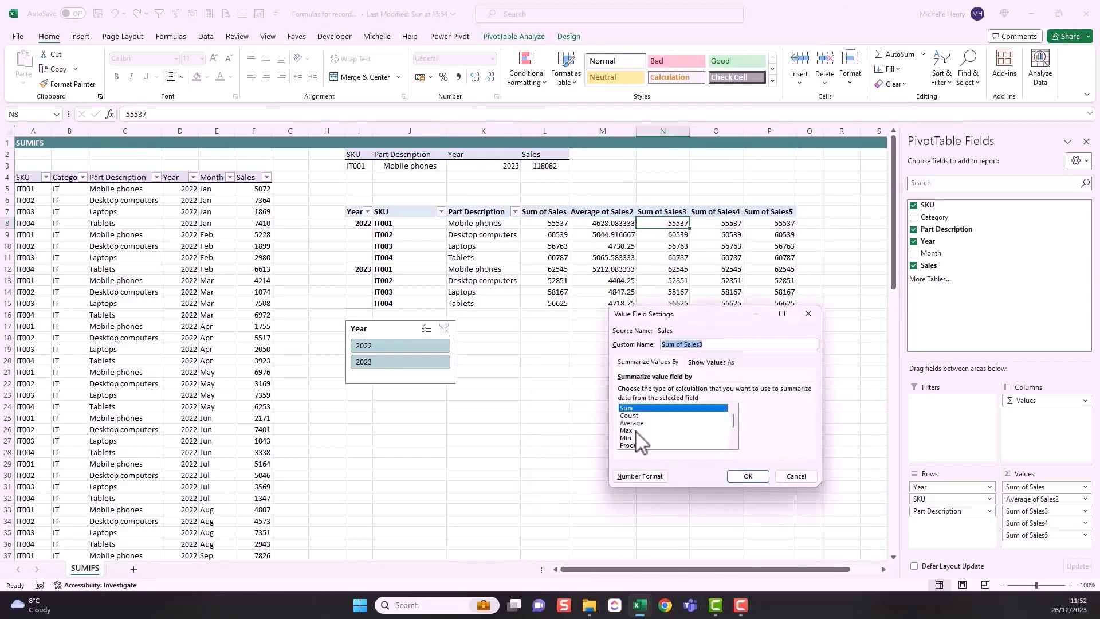
pyautogui.click(636, 430)
pyautogui.press('Return')
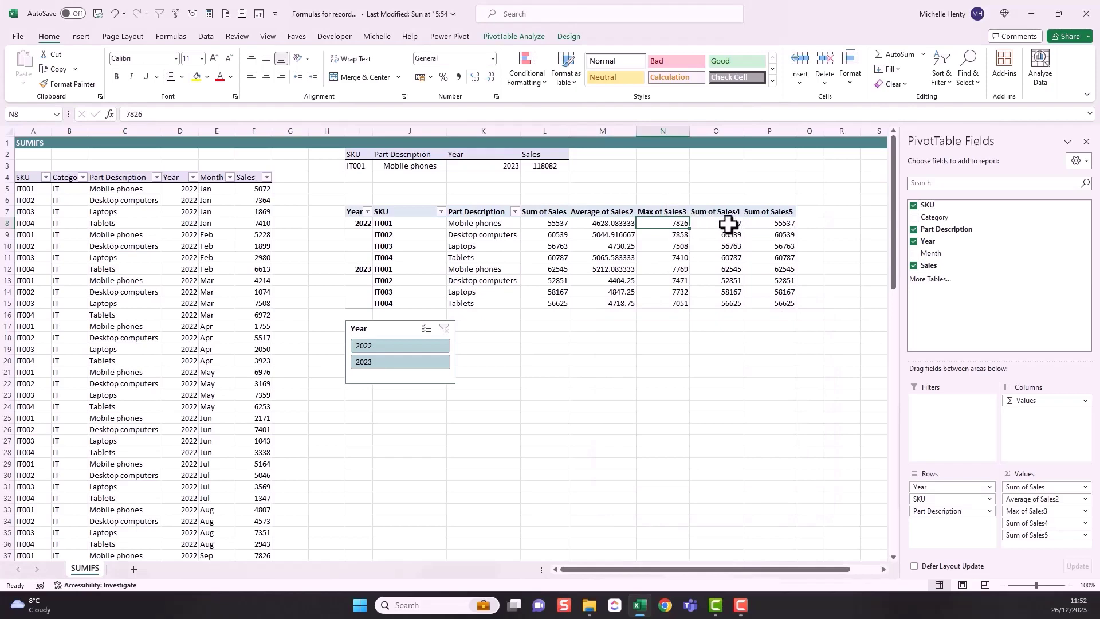
# - Summarize the PivotTable's fourth Sales value field by Min
pyautogui.rightClick(731, 224)
pyautogui.click(773, 406)
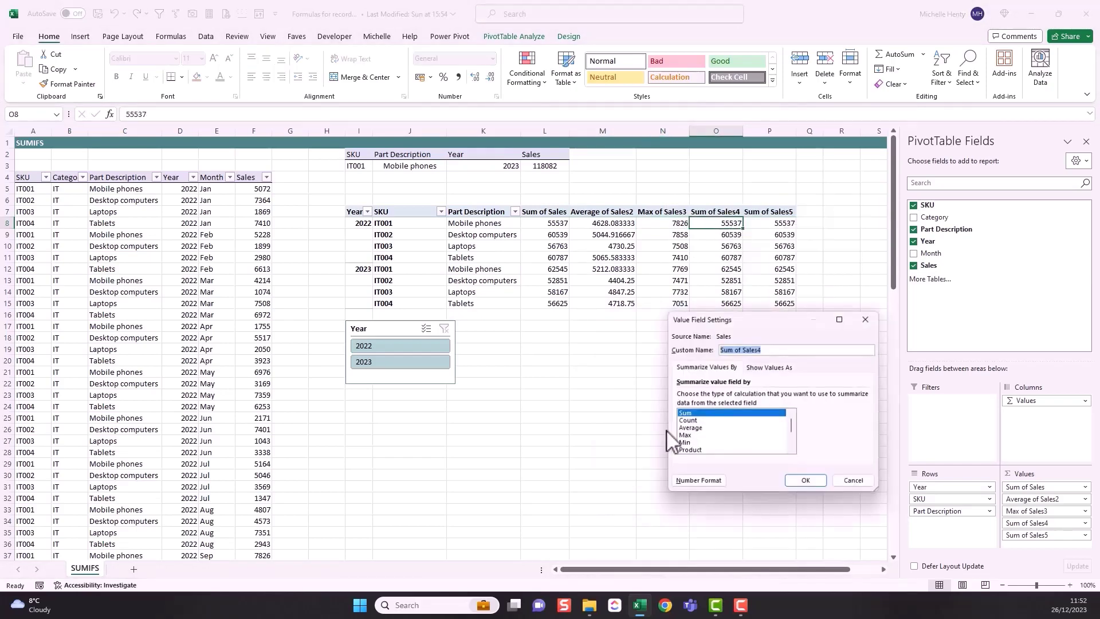
pyautogui.click(692, 443)
pyautogui.click(806, 481)
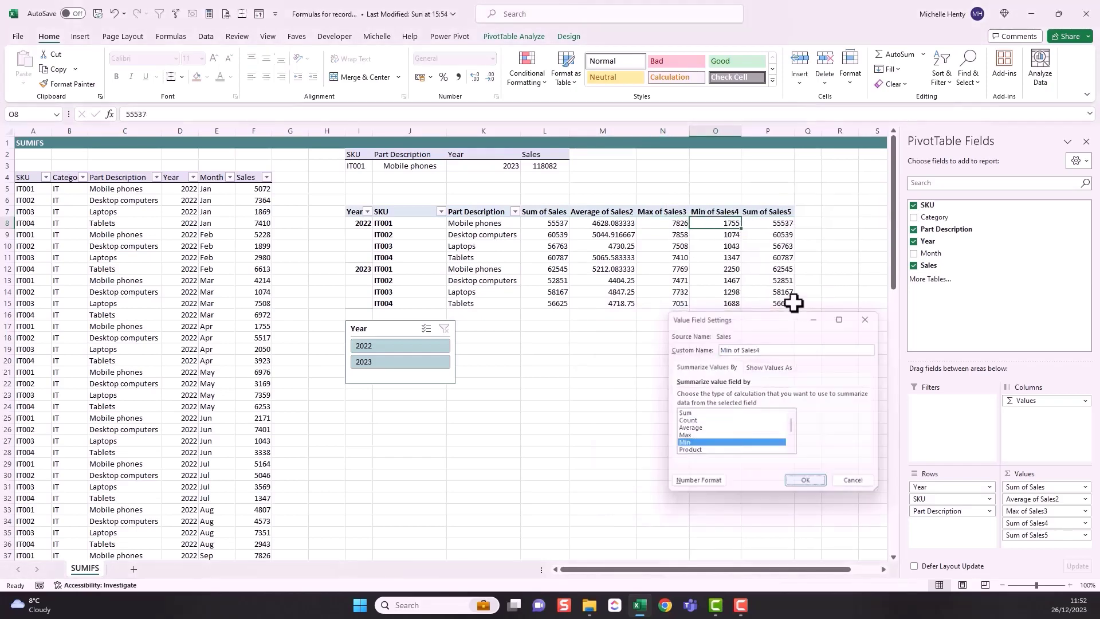
# - Summarize the PivotTable's fifth Sales value field by Count, and move the Year slicer further below the PivotTable
pyautogui.rightClick(777, 225)
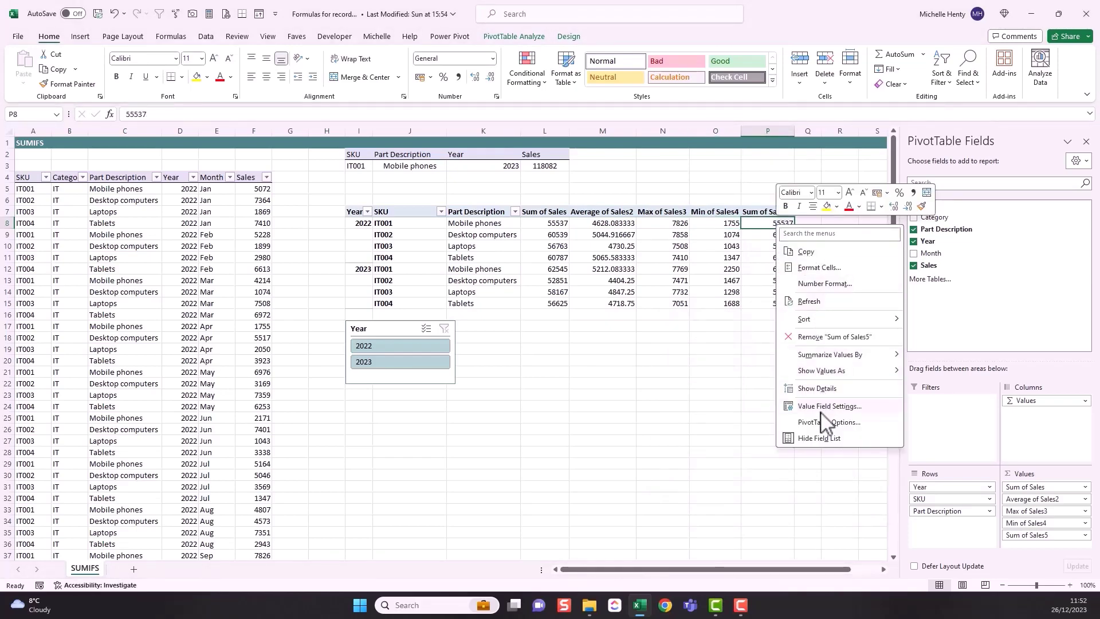
pyautogui.click(828, 407)
pyautogui.click(736, 421)
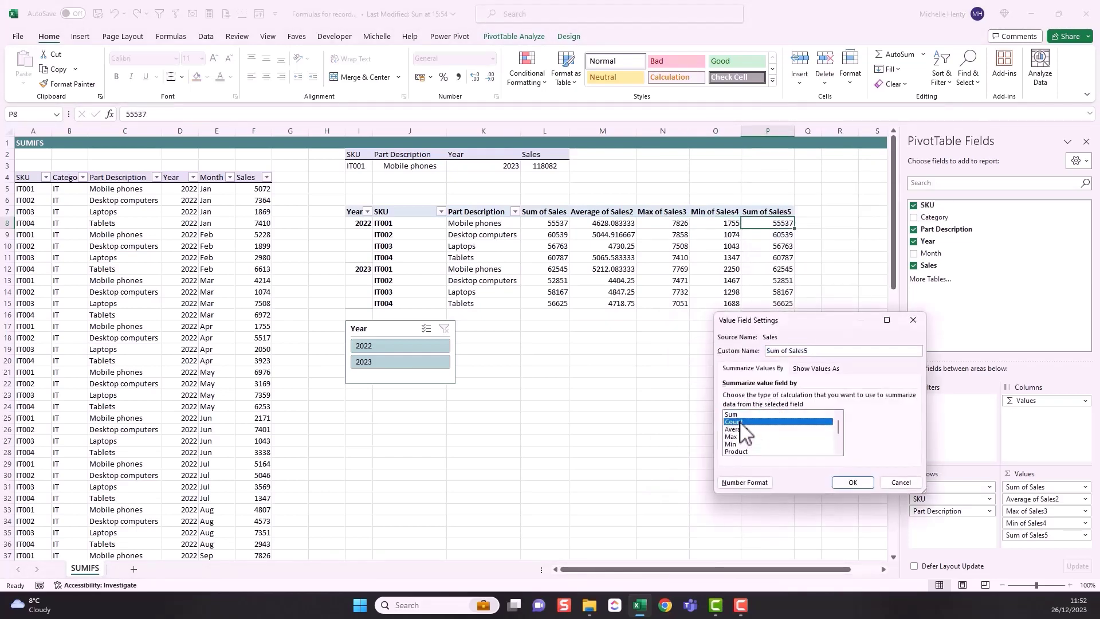
pyautogui.click(850, 483)
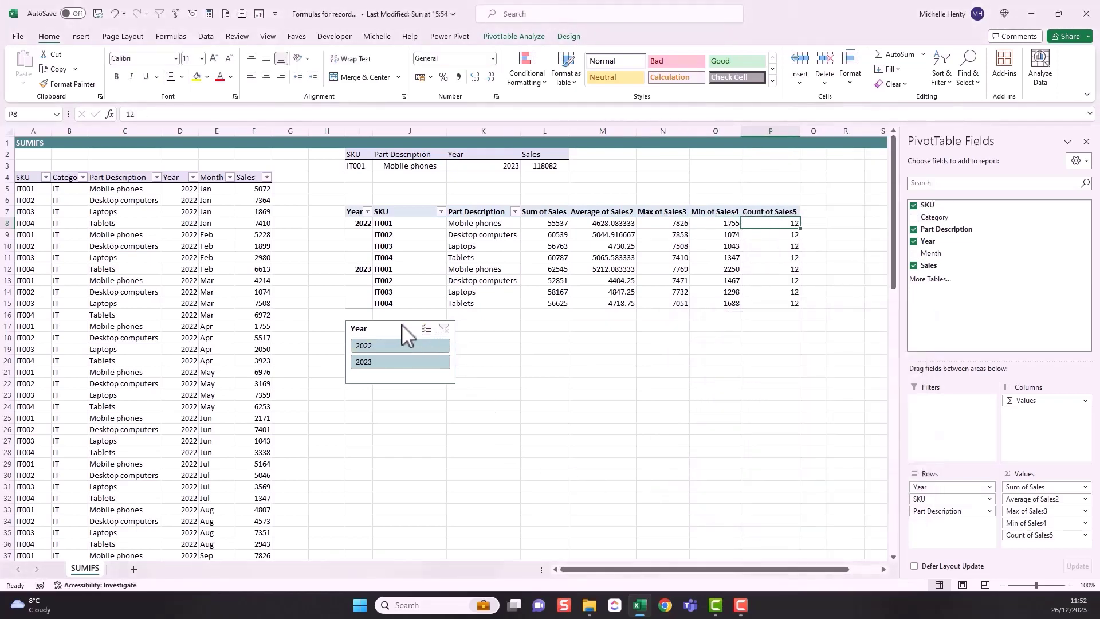
pyautogui.moveTo(401, 324); pyautogui.dragTo(374, 409)
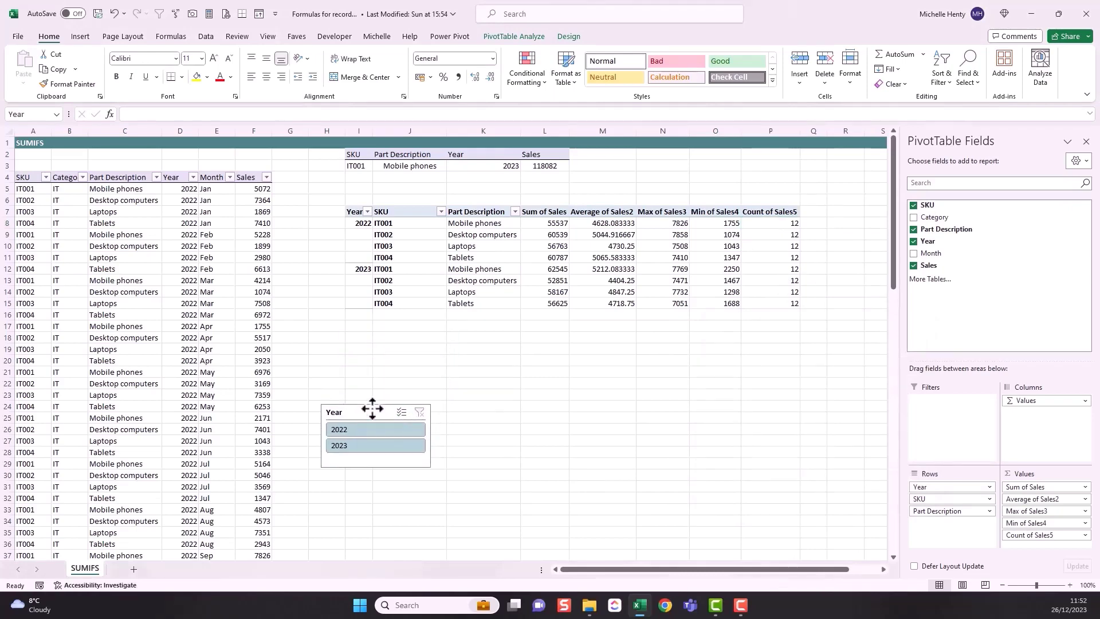
# - Format the PivotTable's Average of Sales2 value field as Number with 0 decimal places
pyautogui.click(602, 222)
pyautogui.rightClick(605, 223)
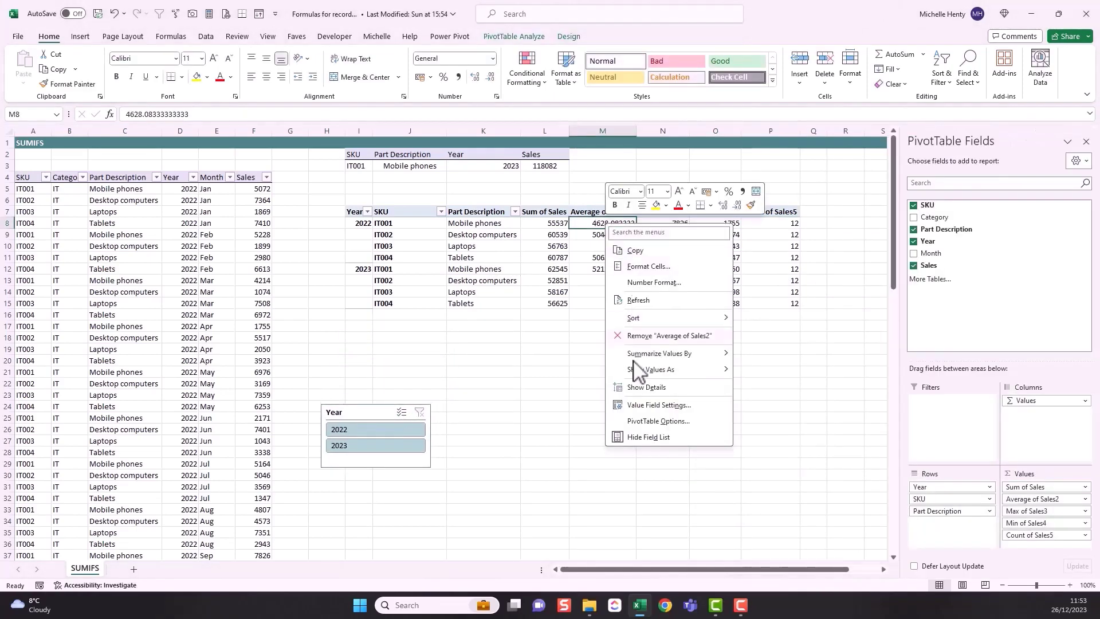
pyautogui.click(660, 406)
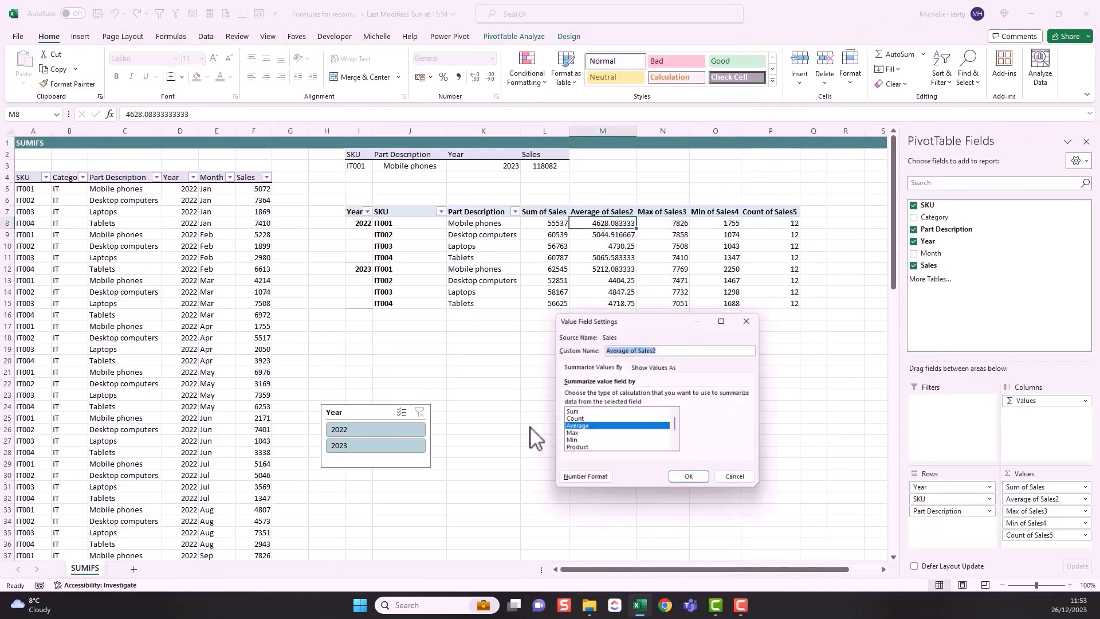
pyautogui.click(590, 482)
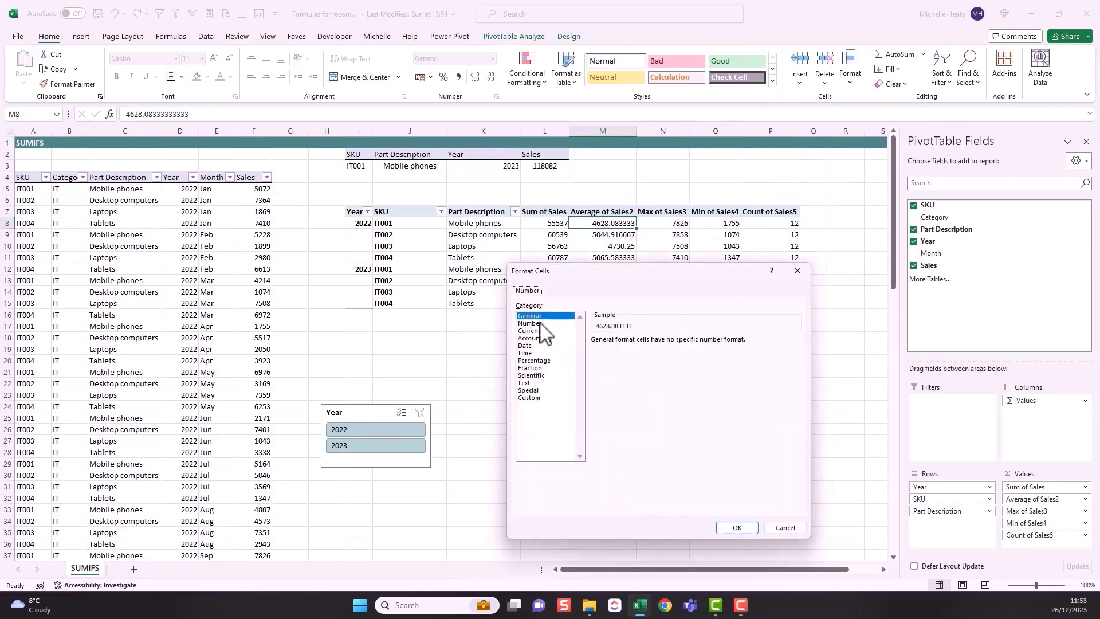
pyautogui.click(541, 324)
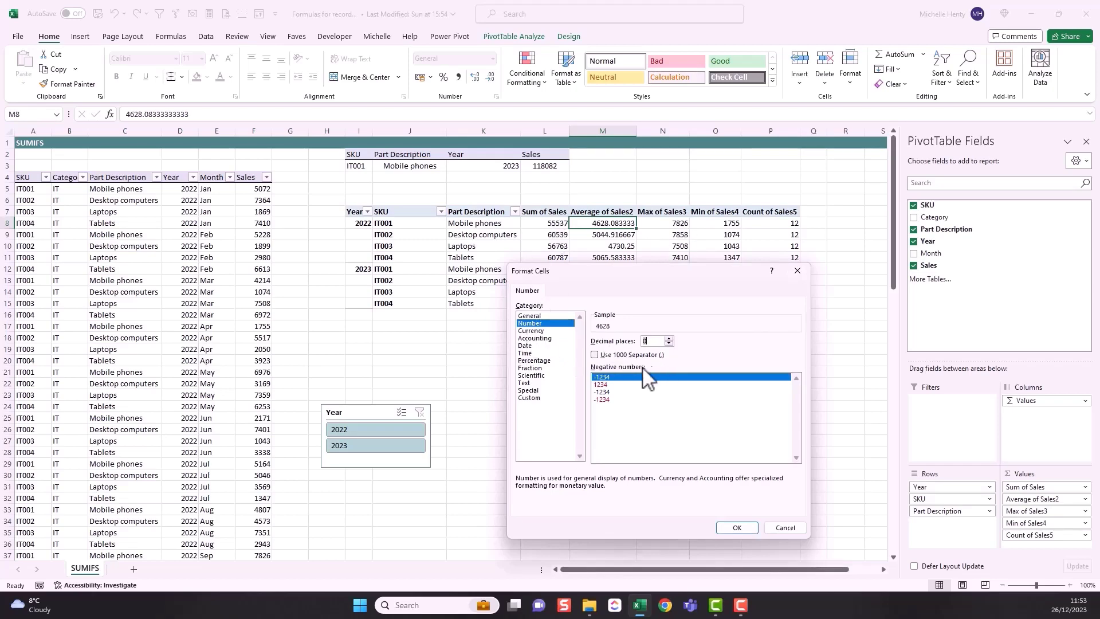
pyautogui.click(737, 528)
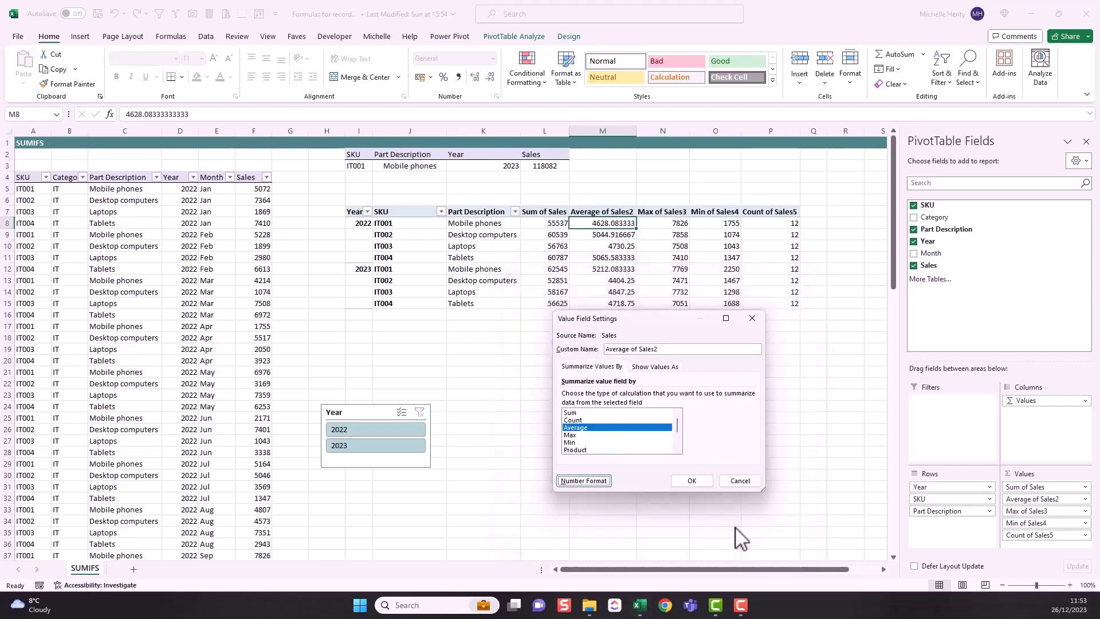
pyautogui.click(692, 482)
pyautogui.click(650, 455)
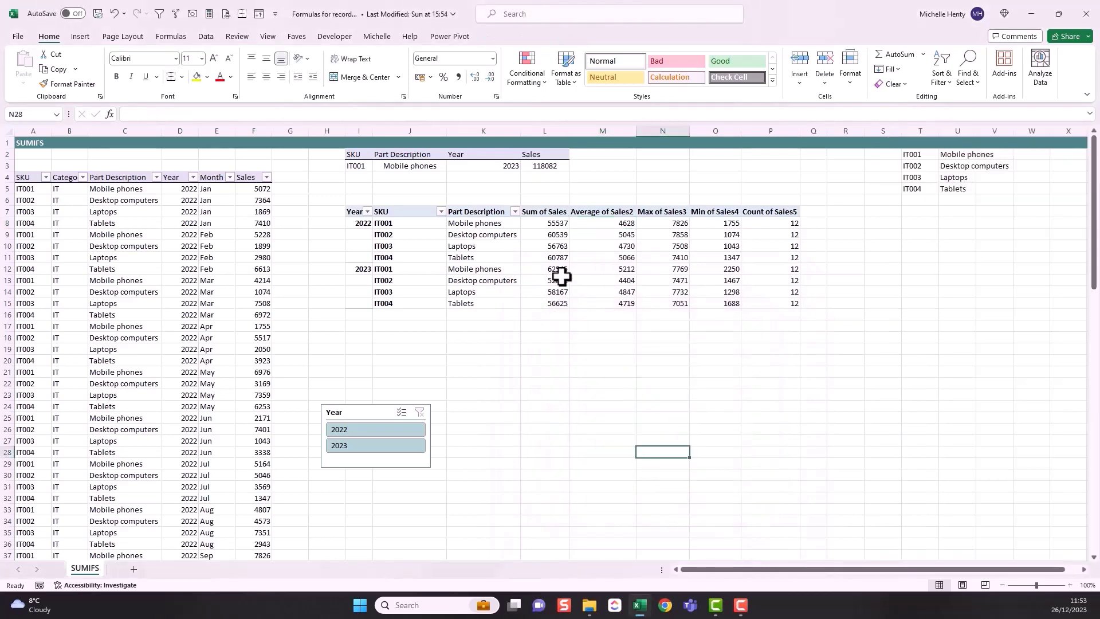
# - Rename the PivotTable's first two value headings, Sum of Sales and Average of Sales2, to Sum and Average
pyautogui.click(554, 213)
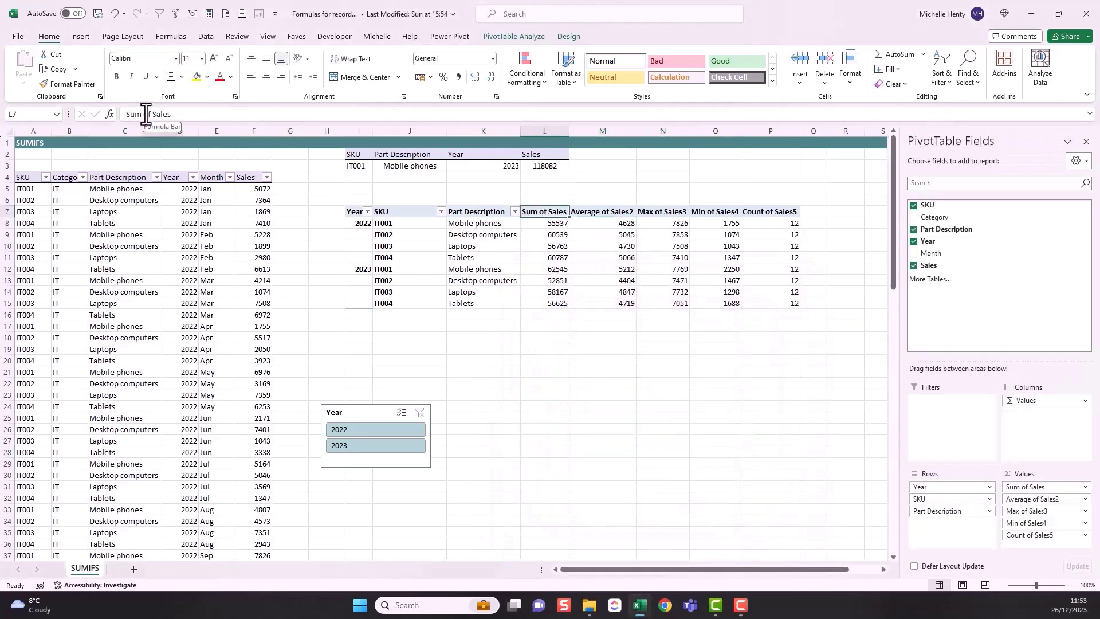
pyautogui.moveTo(144, 114); pyautogui.dragTo(239, 121)
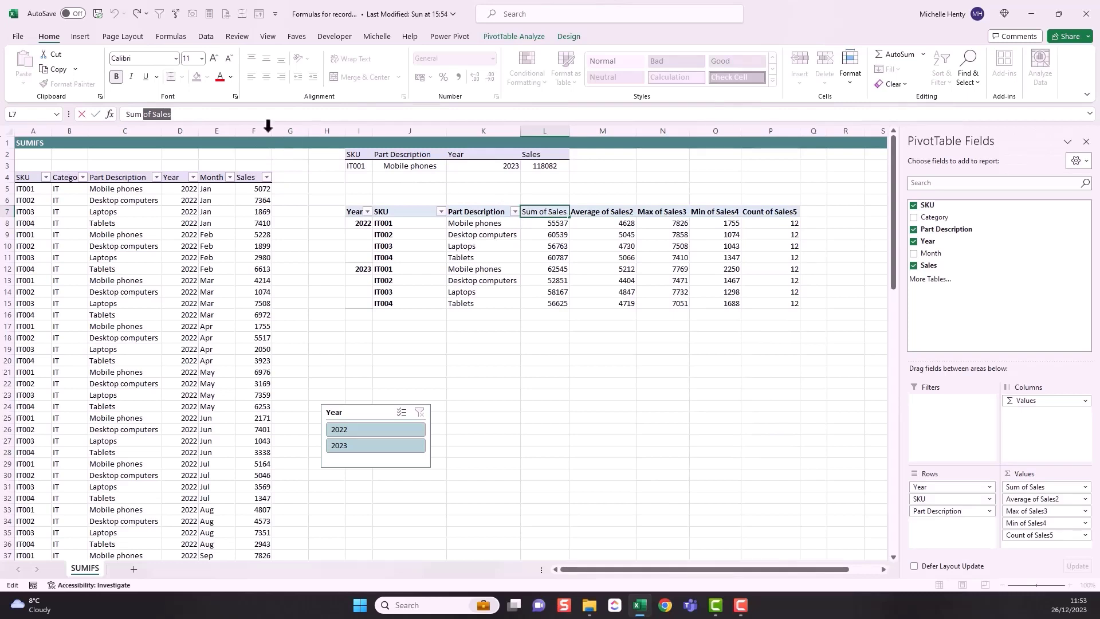
pyautogui.press('BackSpace')
pyautogui.click(596, 213)
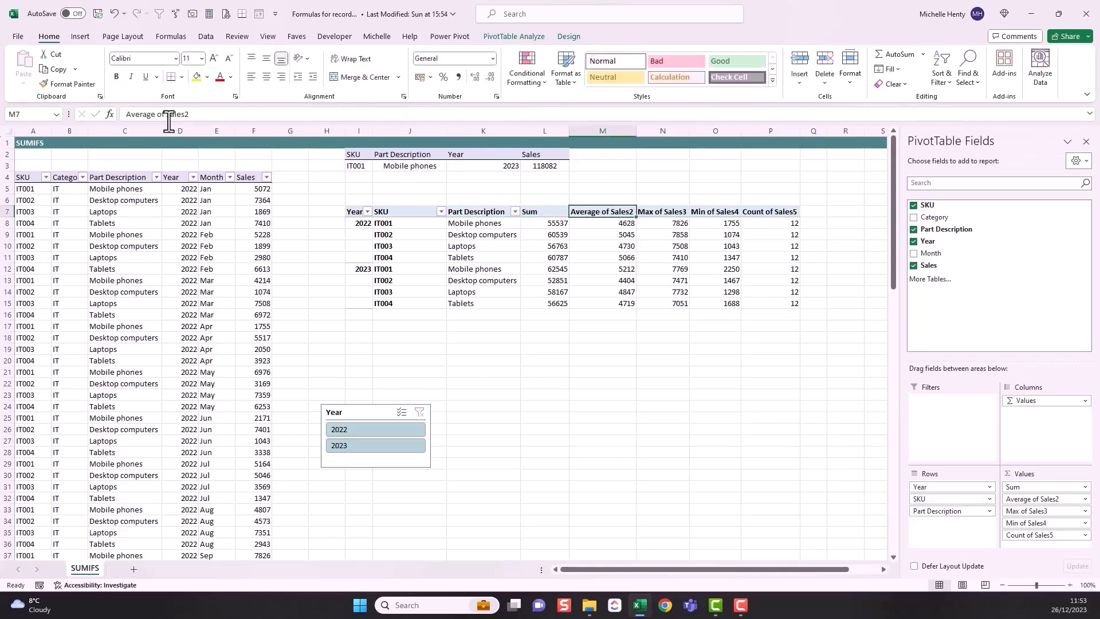
pyautogui.moveTo(157, 114); pyautogui.dragTo(204, 115)
pyautogui.press('BackSpace')
# - Shorten the headings of the PivotTable's last three value fields to Max, Min and Count
pyautogui.click(663, 215)
pyautogui.press('BackSpace')
pyautogui.click(712, 214)
pyautogui.press('BackSpace')
pyautogui.click(771, 212)
pyautogui.press('BackSpace')
pyautogui.click(581, 246)
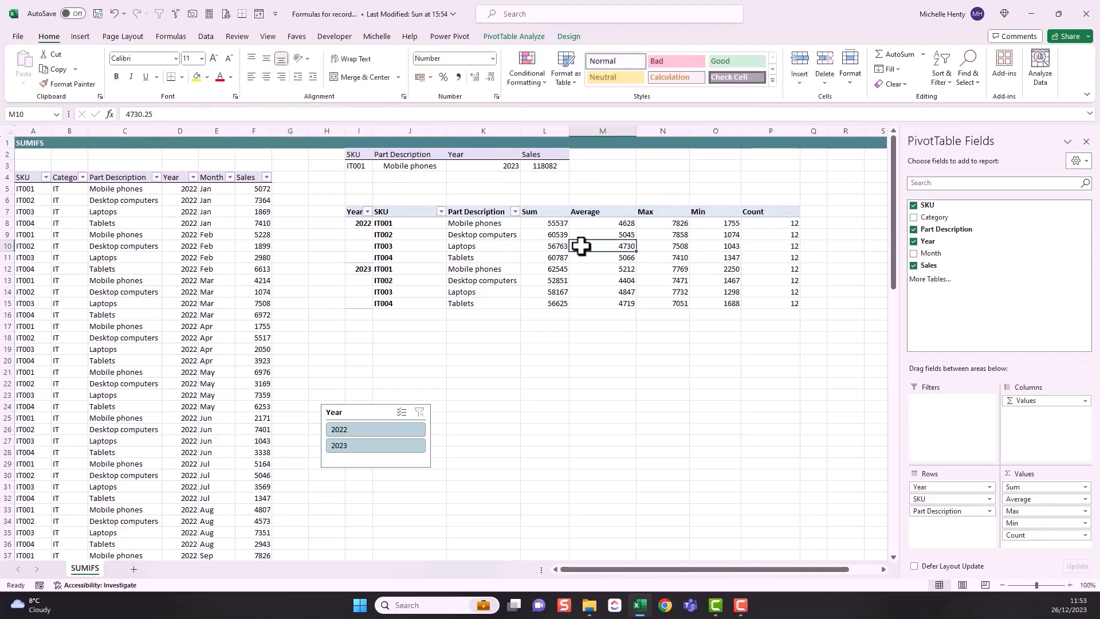
pyautogui.click(471, 248)
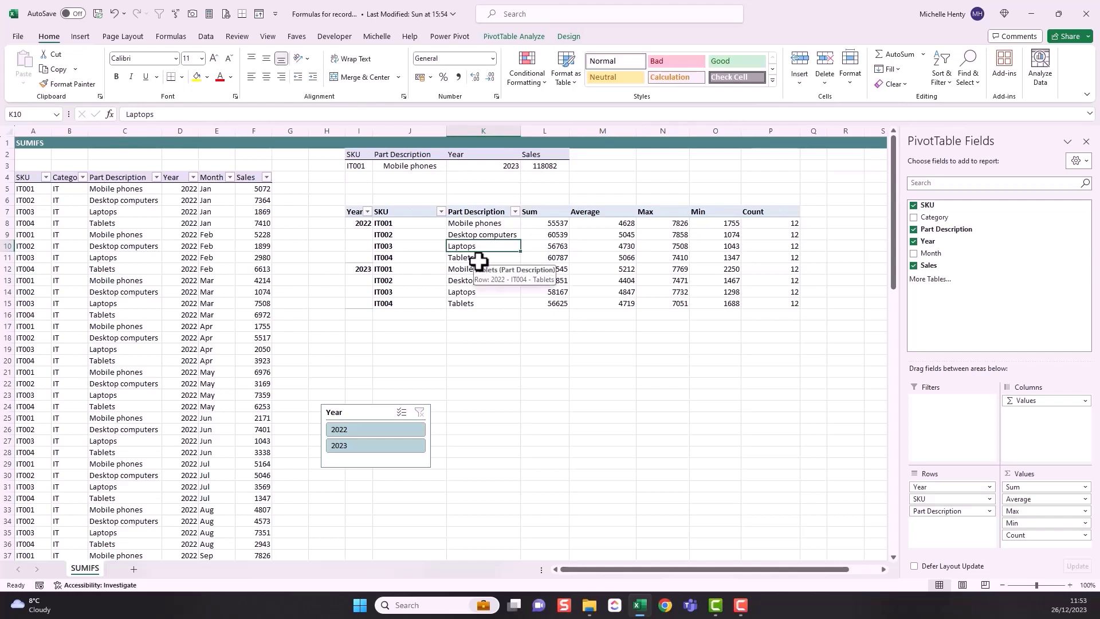
pyautogui.click(564, 165)
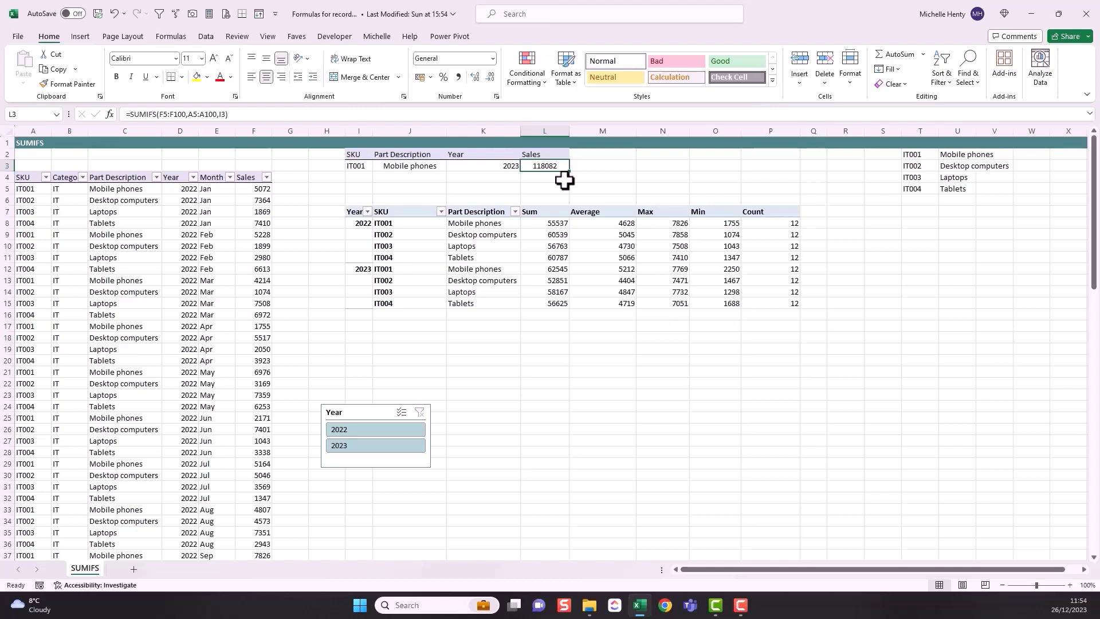
pyautogui.click(559, 257)
pyautogui.click(81, 38)
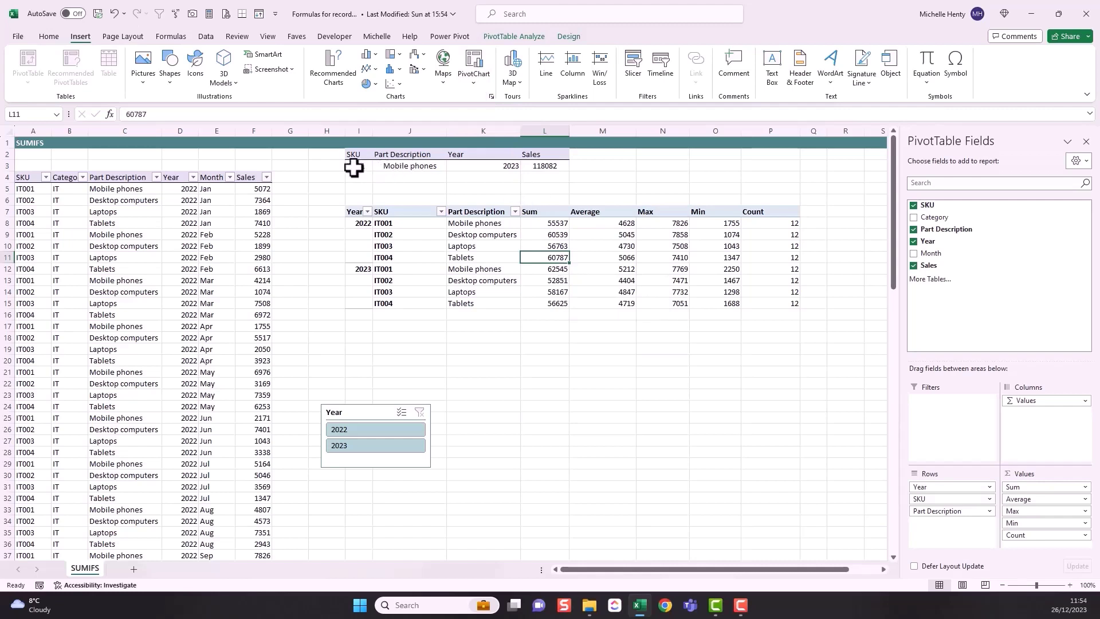
pyautogui.moveTo(360, 166); pyautogui.dragTo(560, 166)
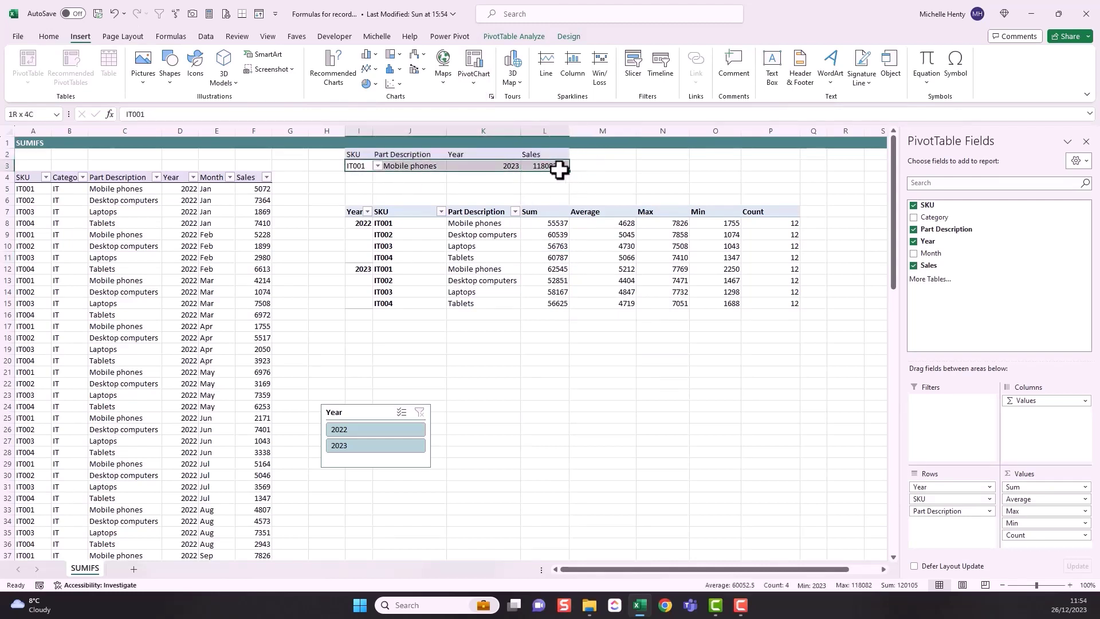